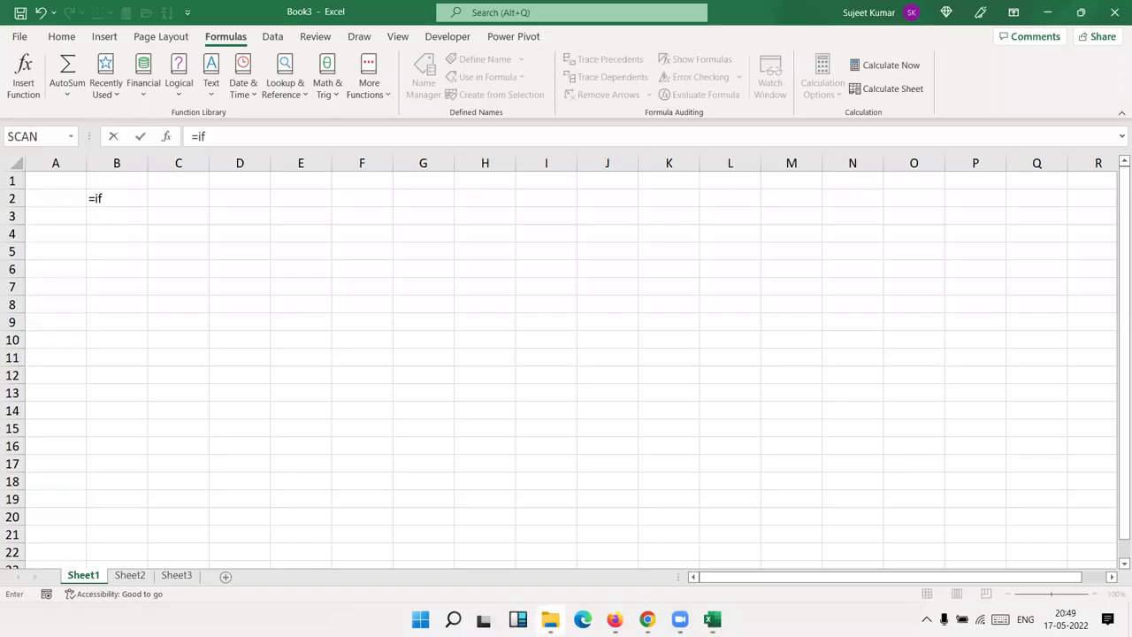
# Cancel the unfinished B2 entry and enter marks 85, 36, 32, 36, 63 in A1:A5
pyautogui.press('Escape')
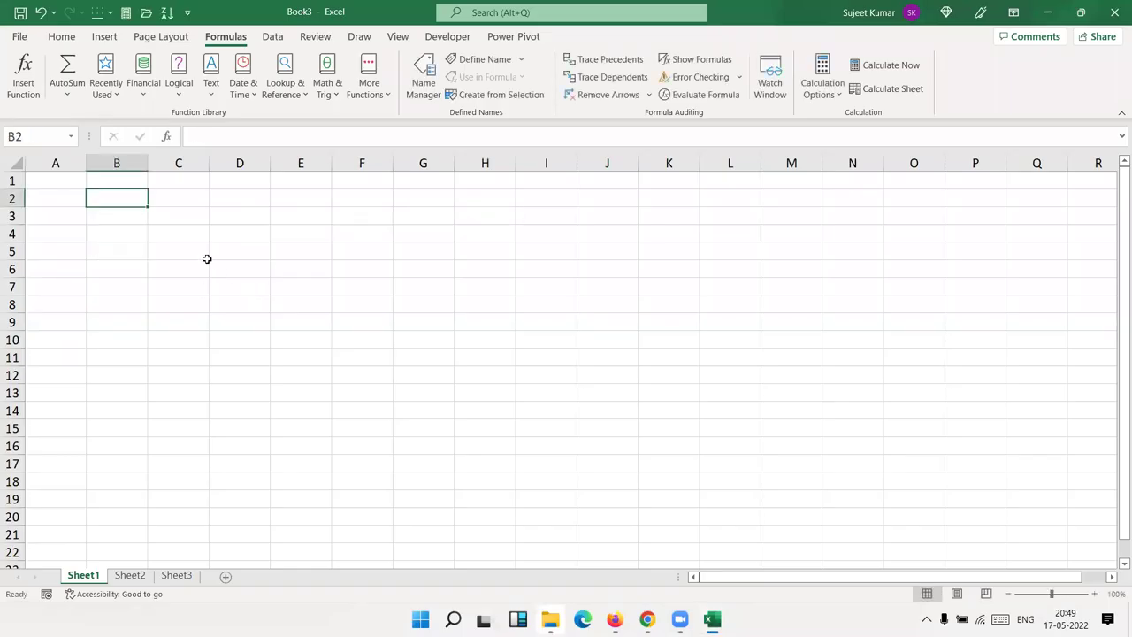
pyautogui.click(68, 181)
pyautogui.write('85')
pyautogui.press('Return')
pyautogui.write('36')
pyautogui.press('Return')
pyautogui.write('32')
pyautogui.press('Return')
pyautogui.write('36')
pyautogui.press('Return')
pyautogui.write('63')
pyautogui.press('Return')
pyautogui.press('Up')
pyautogui.press('Up')
pyautogui.press('Up')
pyautogui.press('Up')
pyautogui.press('Up')
pyautogui.press('Right')
pyautogui.press('Right')
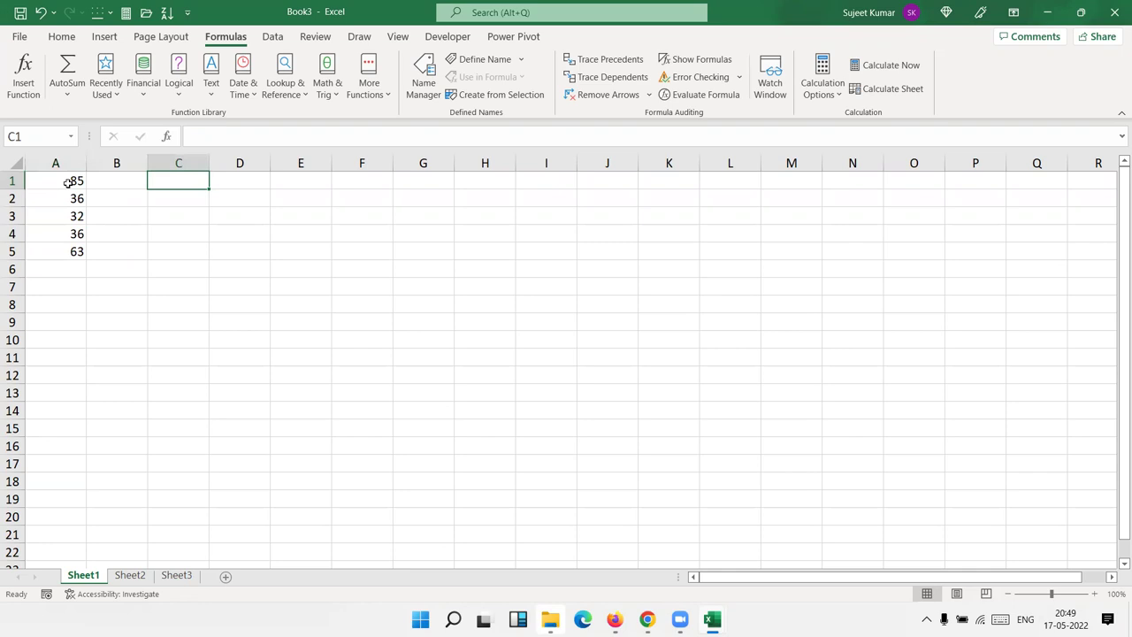
# Label C1 '>50', then put =IF(A1>50,"OK","Pending") in B1 and fill it down to B5
pyautogui.write('>50')
pyautogui.press('Return')
pyautogui.press('Left')
pyautogui.press('Up')
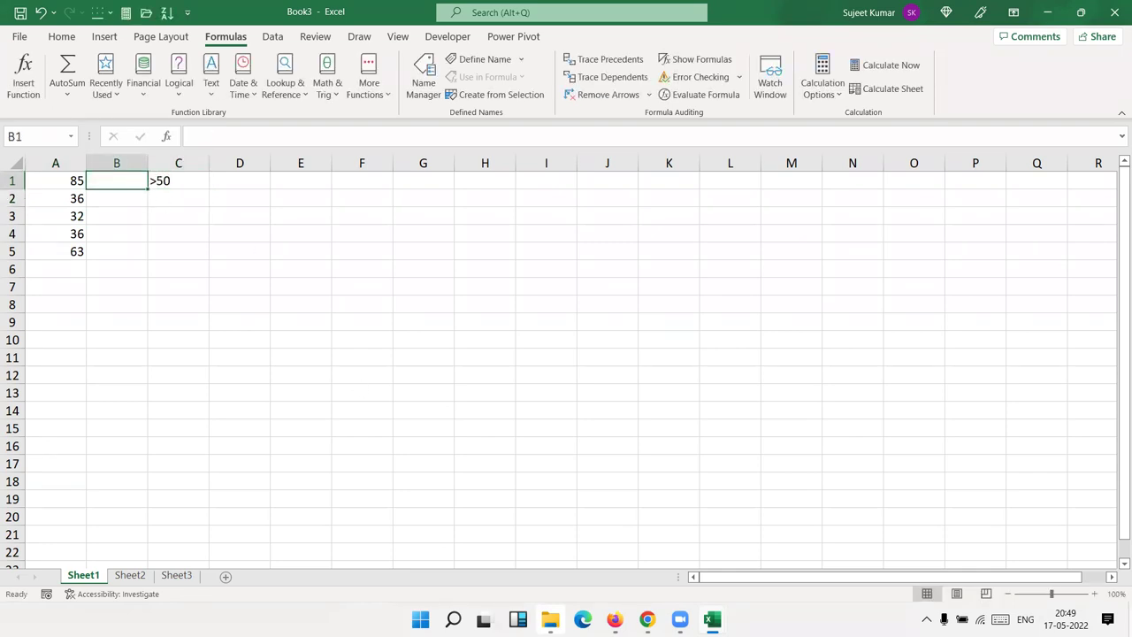
pyautogui.write('=IF(')
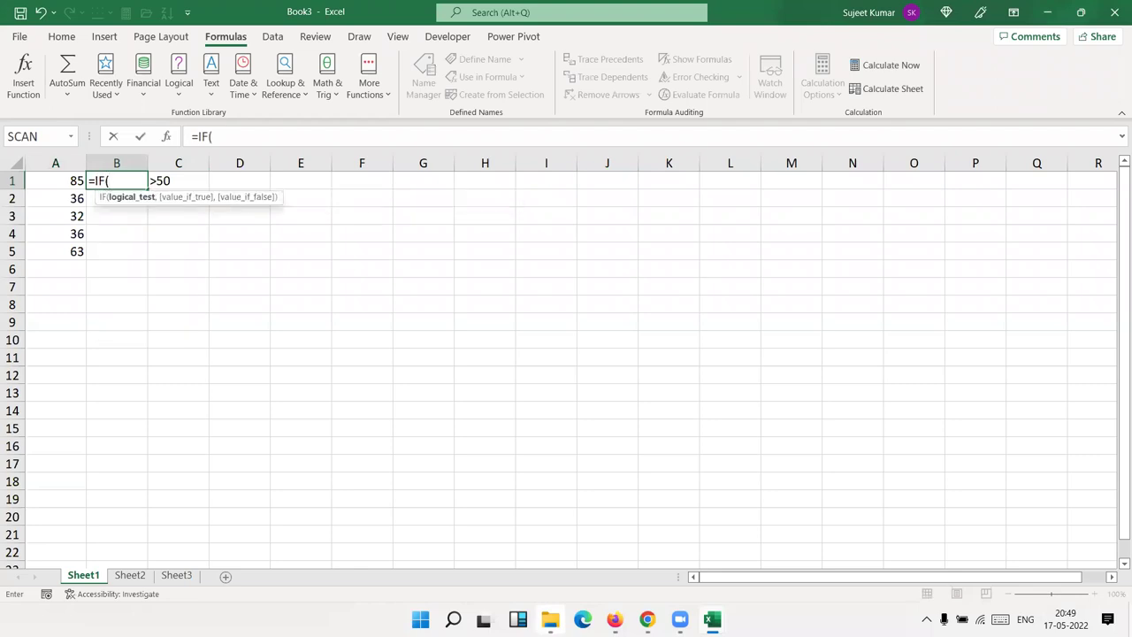
pyautogui.press('Left')
pyautogui.write('>50,"OK"')
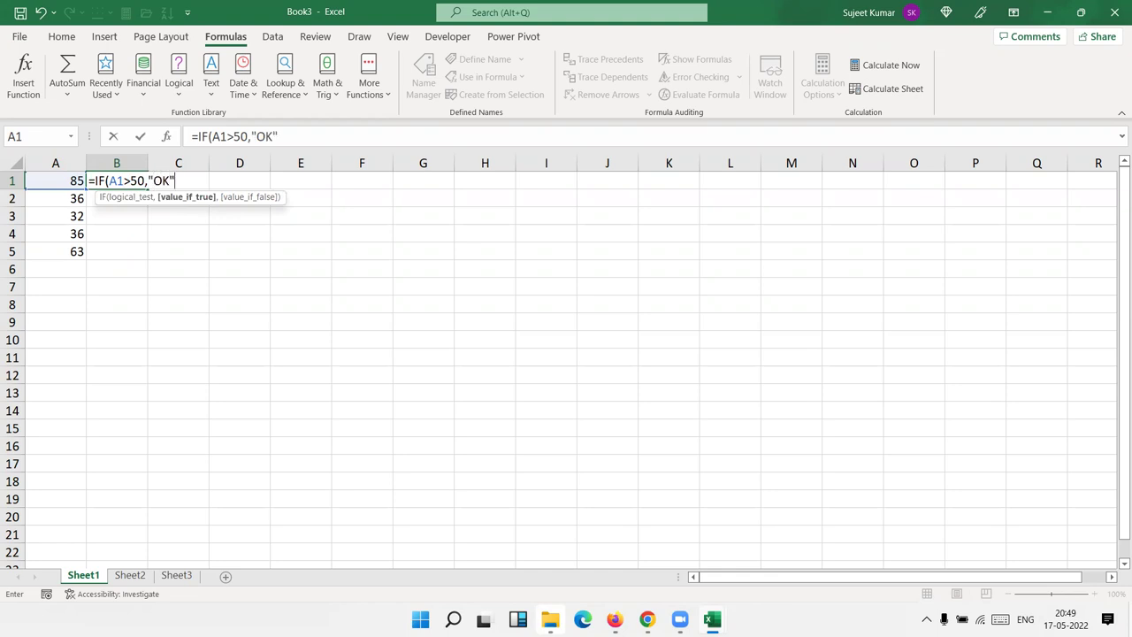
pyautogui.write(',"Pending')
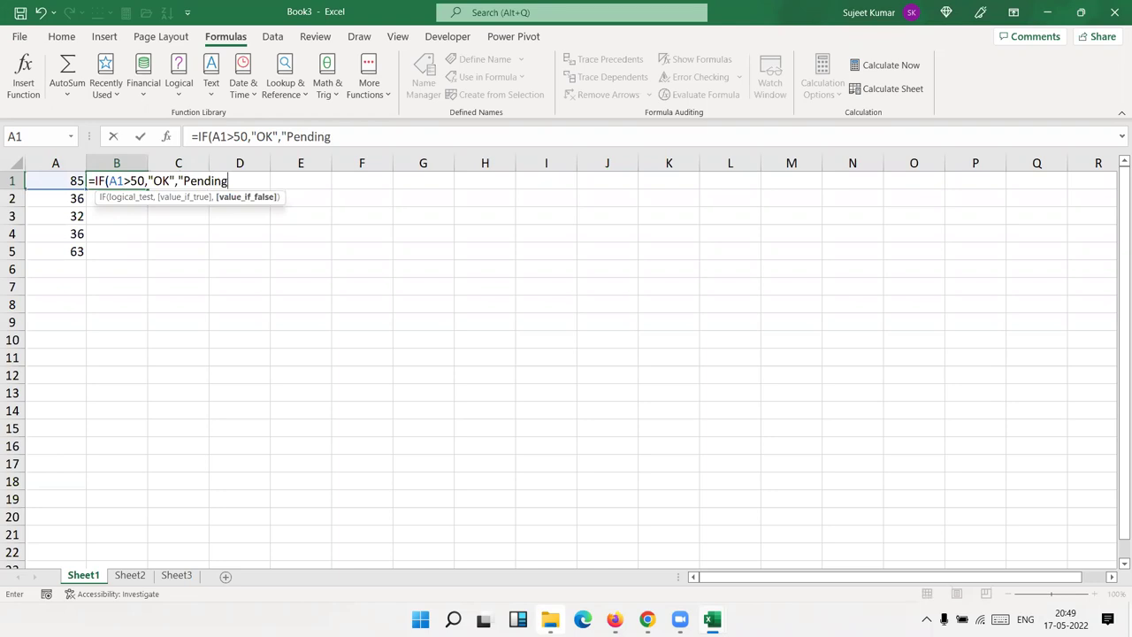
pyautogui.write('")')
pyautogui.press('Return')
pyautogui.click(116, 180)
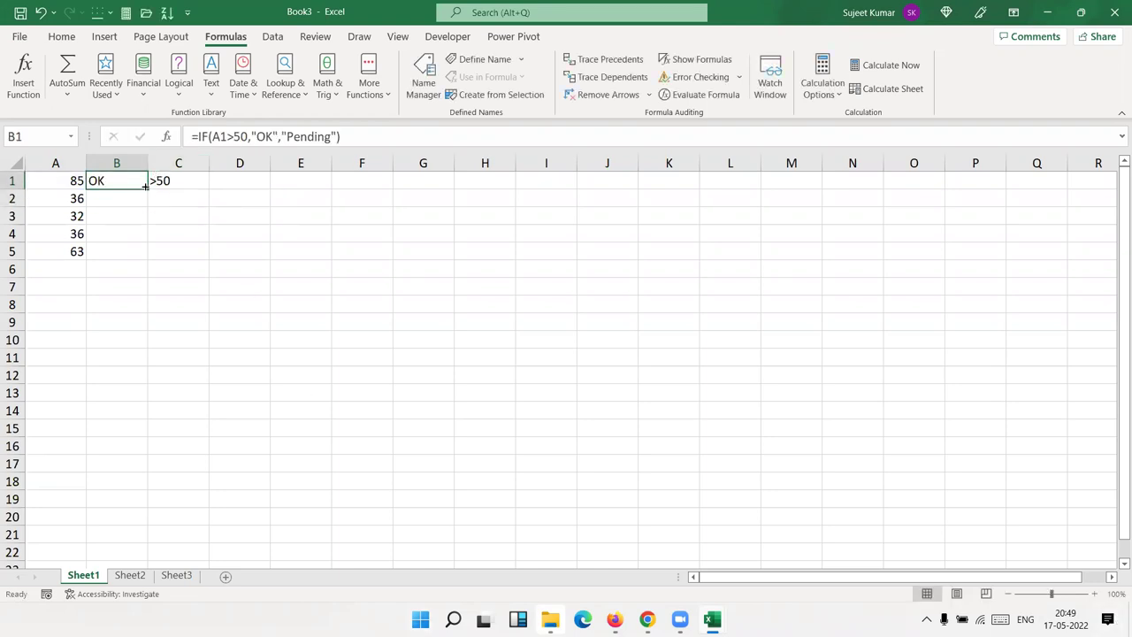
pyautogui.moveTo(145, 189); pyautogui.dragTo(141, 259)
# Insert an empty column before the label and relabel D1 as 50-80
pyautogui.click(163, 163)
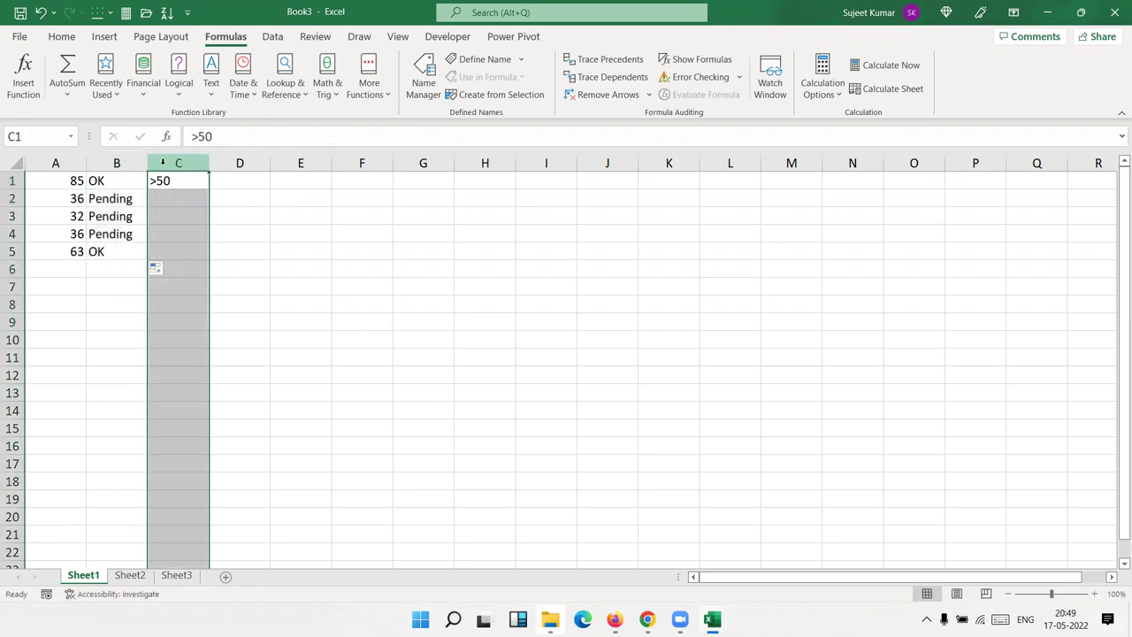
pyautogui.hotkey('ctrl', 'shift', '+')
pyautogui.press('Right')
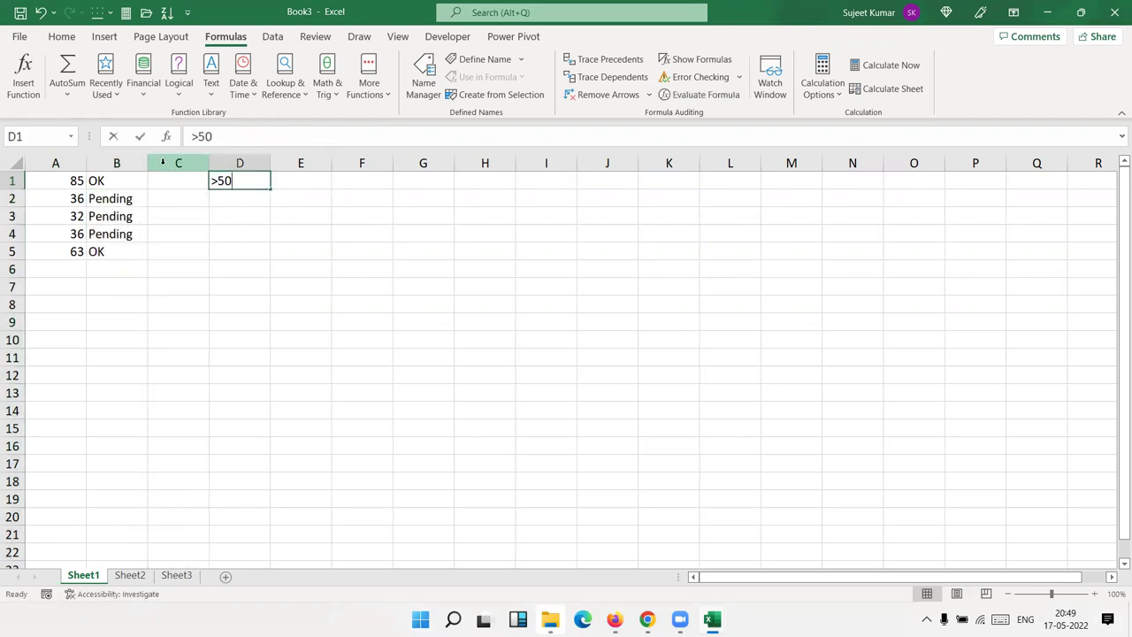
pyautogui.write('50-80')
pyautogui.press('Return')
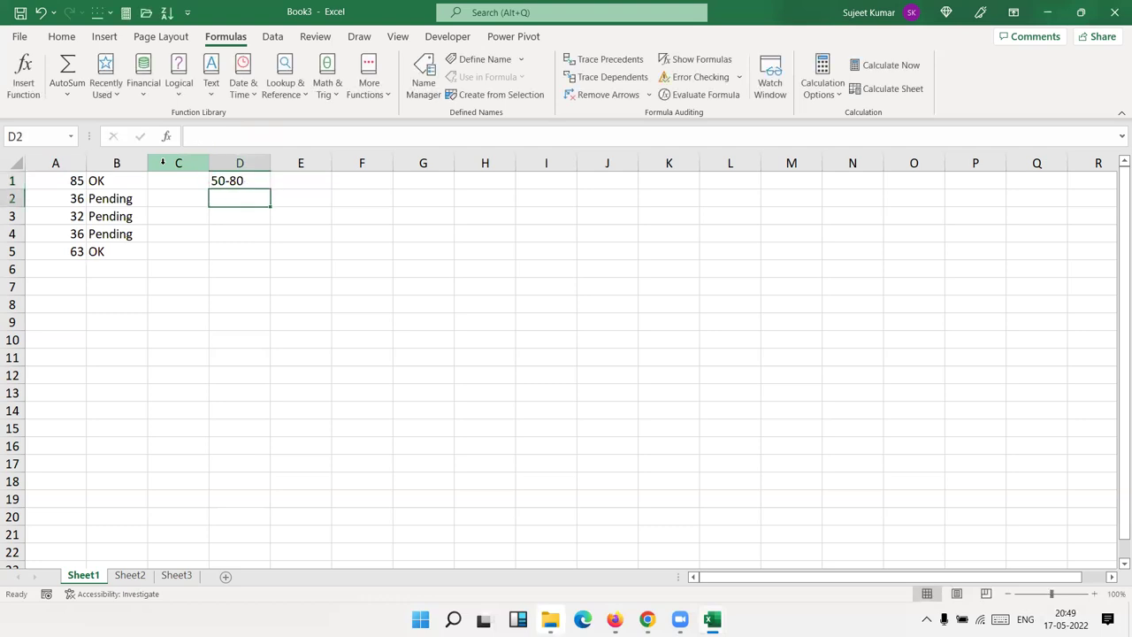
# Clear the OK/Pending results from B1:B5
pyautogui.press('Up')
pyautogui.press('Left')
pyautogui.press('Left')
pyautogui.hotkey('ctrl', 'shift', 'Down')
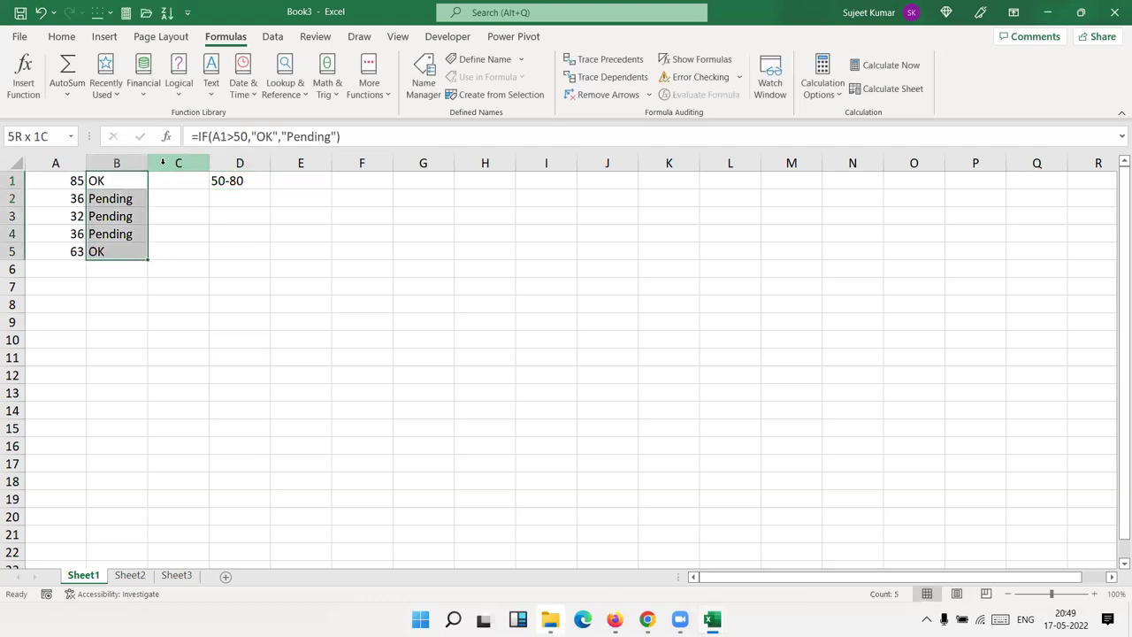
pyautogui.press('Delete')
pyautogui.press('Up')
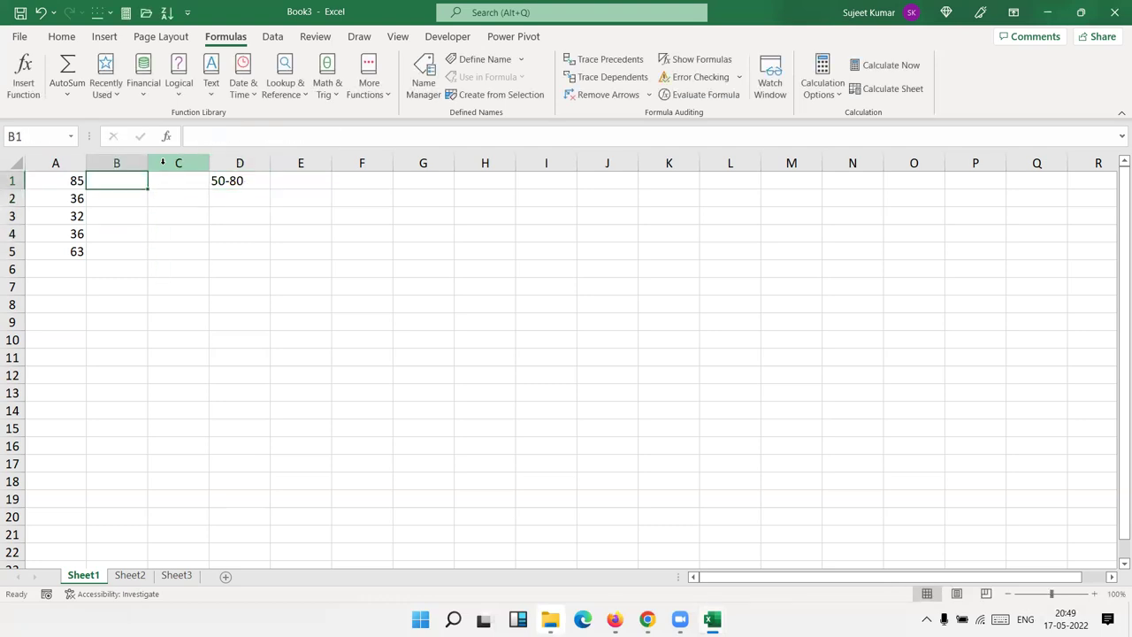
# Enter =AND(A1>=50,A1<=80) in B1 and fill it down to B5, giving TRUE only for 63
pyautogui.write('=and')
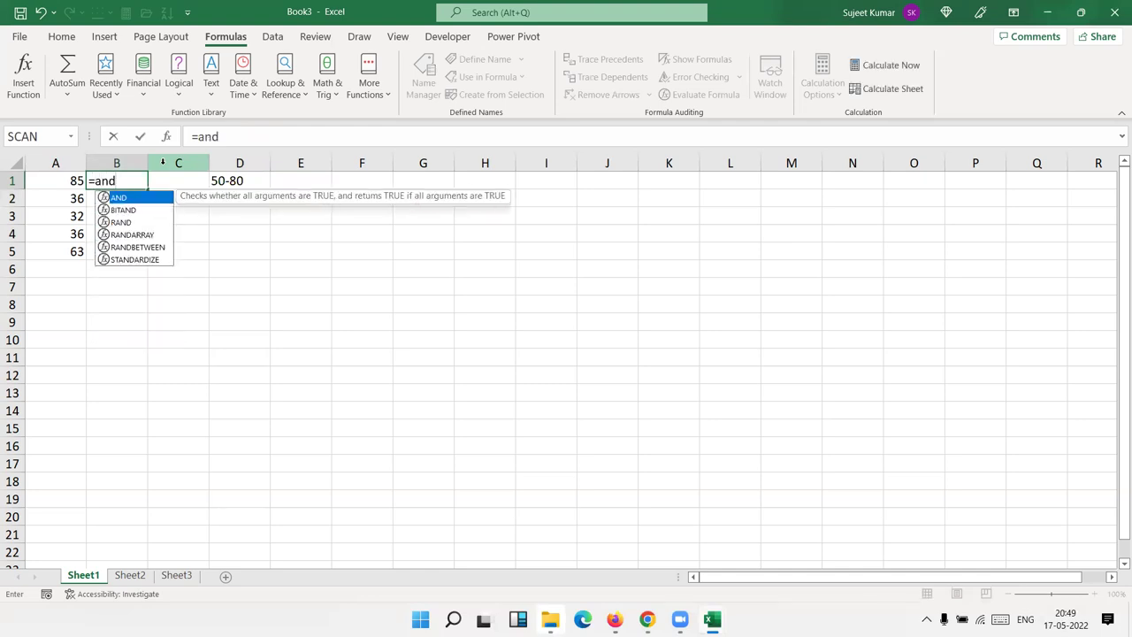
pyautogui.press('Tab')
pyautogui.press('Left')
pyautogui.write('>=50,')
pyautogui.press('Left')
pyautogui.write('<=80')
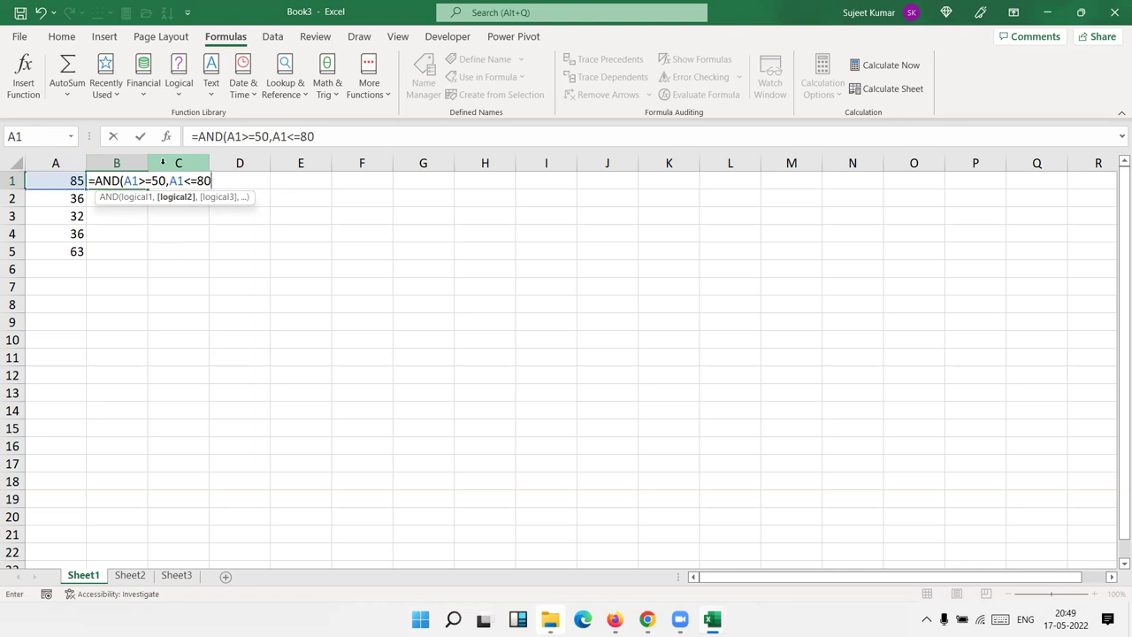
pyautogui.write(')')
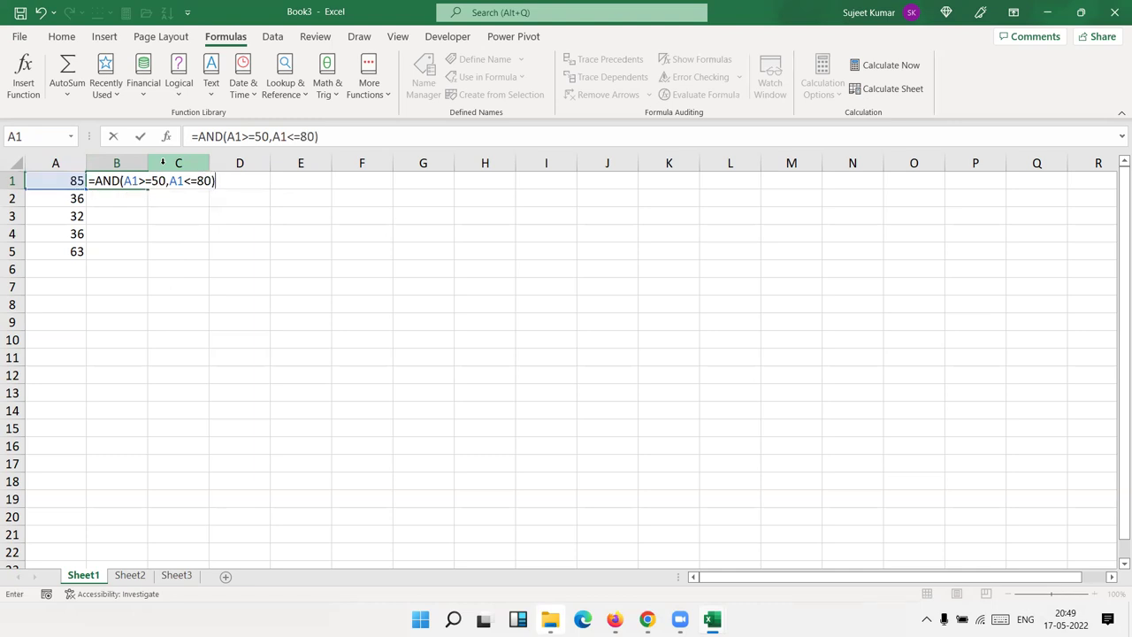
pyautogui.press('Return')
pyautogui.press('Up')
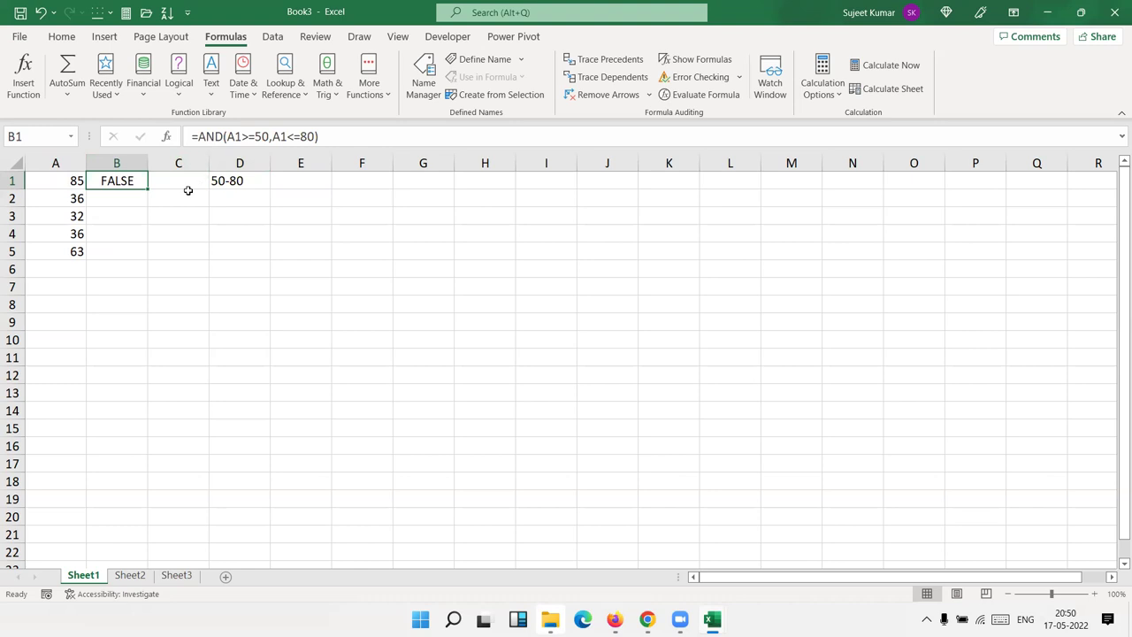
pyautogui.doubleClick(148, 188)
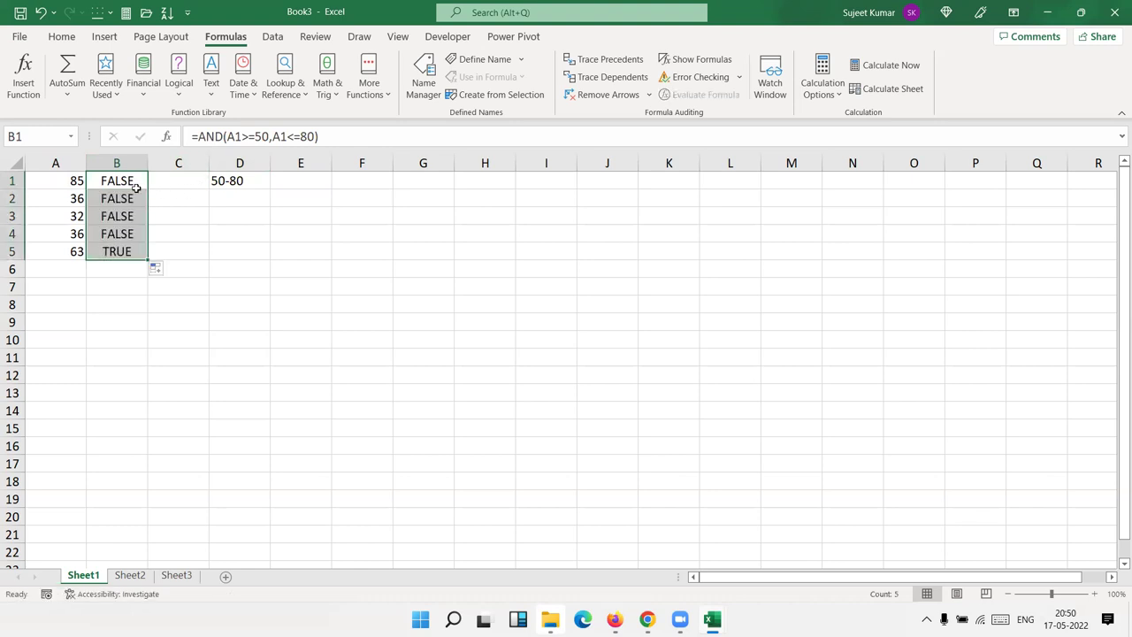
pyautogui.click(140, 183)
# Change B1 to =IF(AND(A1>=50,A1<=80),"OK","Pending") and fill it down column B
pyautogui.click(196, 137)
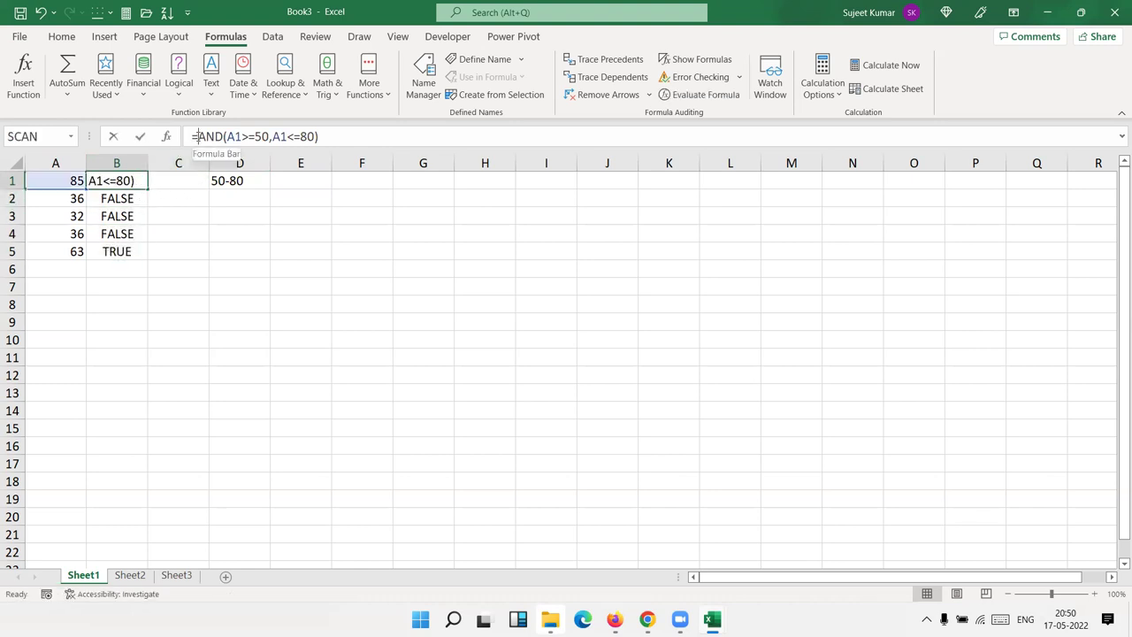
pyautogui.write('if')
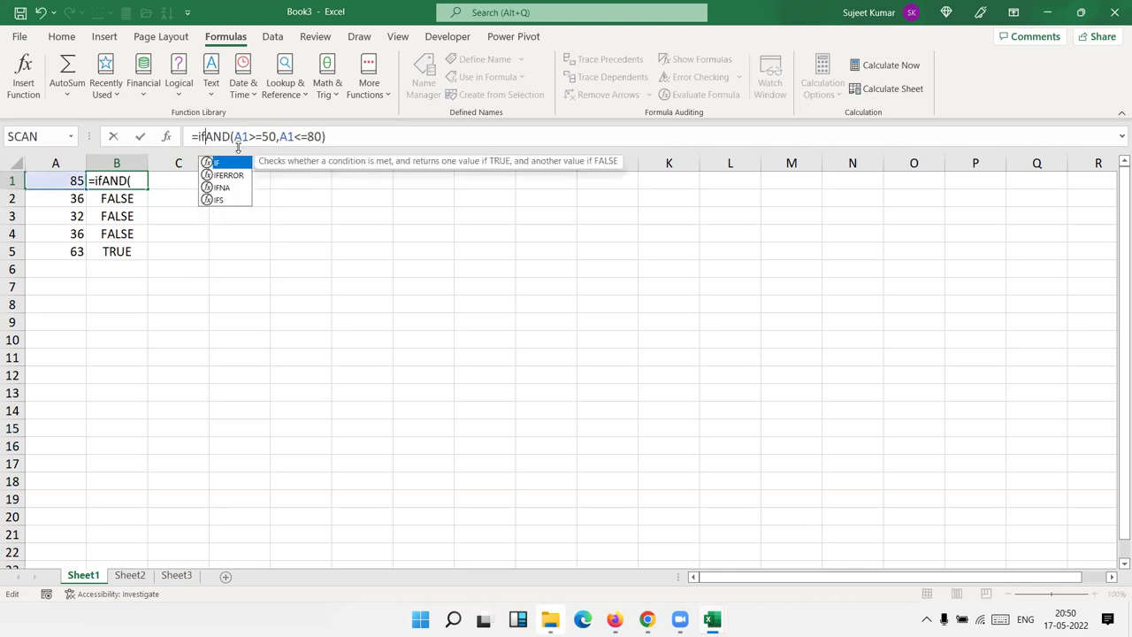
pyautogui.press('Tab')
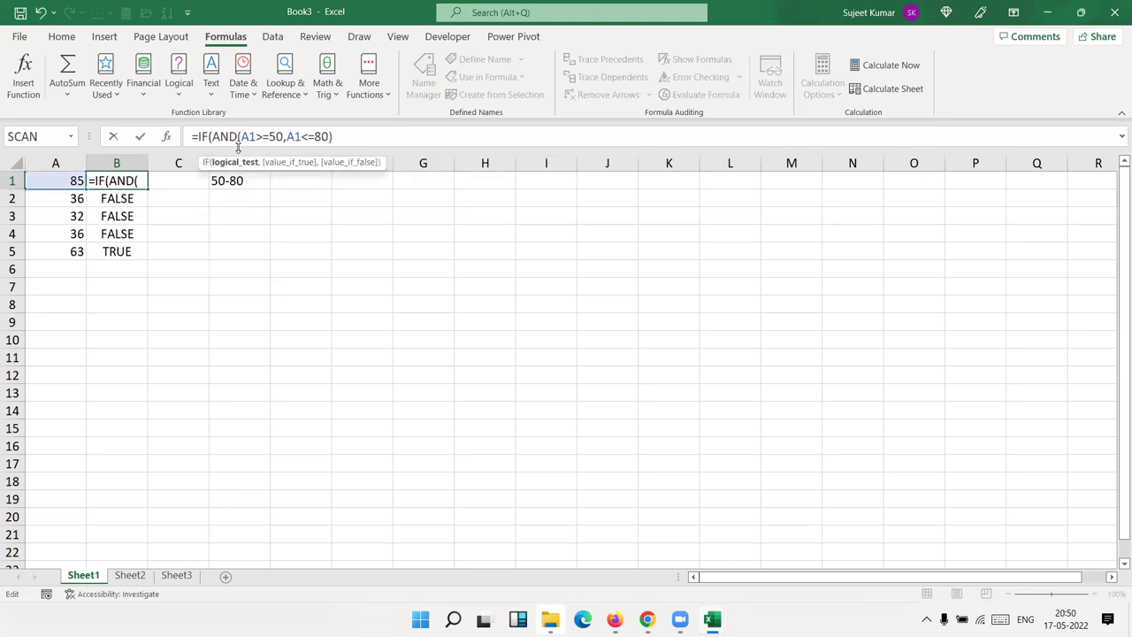
pyautogui.click(339, 139)
pyautogui.write(',"OK","Pending"')
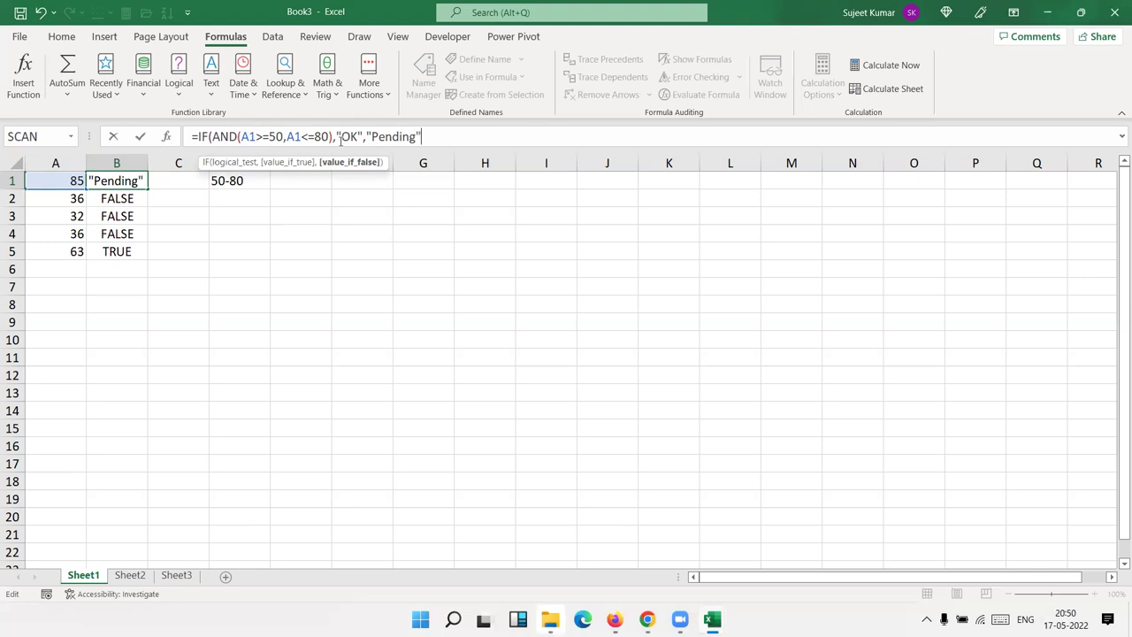
pyautogui.press('Return')
pyautogui.press('Return')
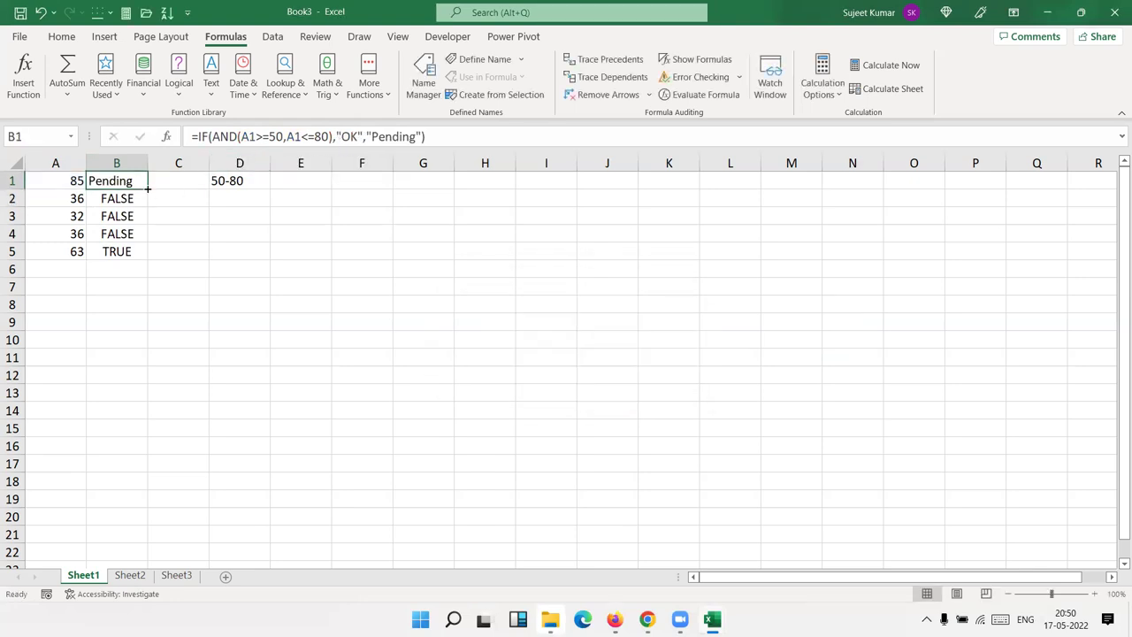
pyautogui.doubleClick(148, 189)
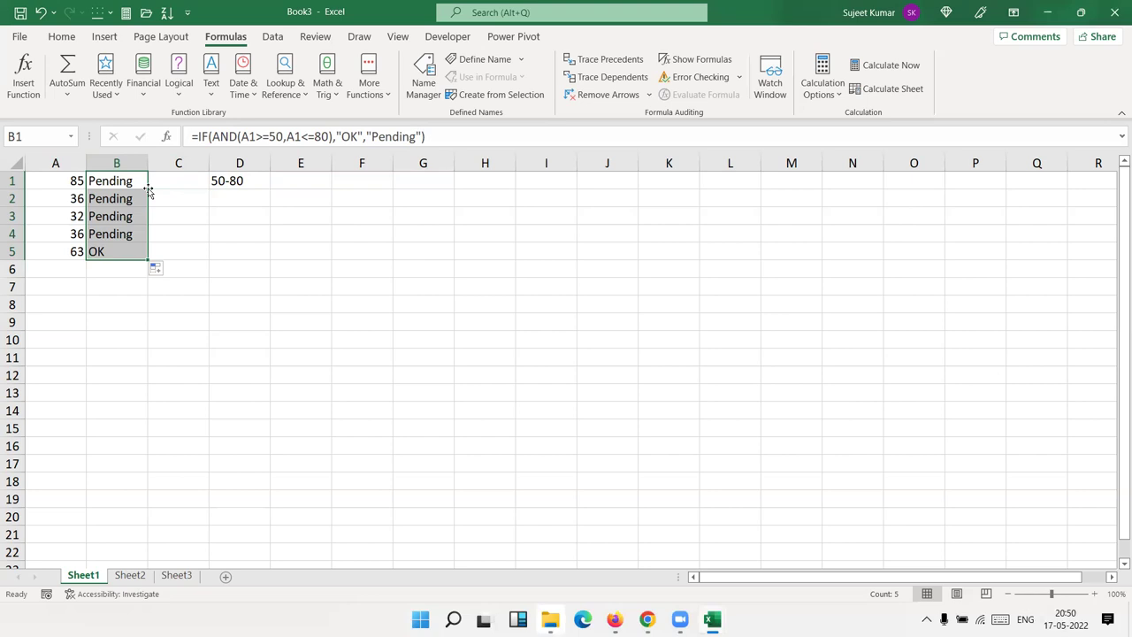
# Add the label <50 in D2 with 100 in E2, and put 500 in E1
pyautogui.press('Right')
pyautogui.press('Right')
pyautogui.press('Down')
pyautogui.write('<5')
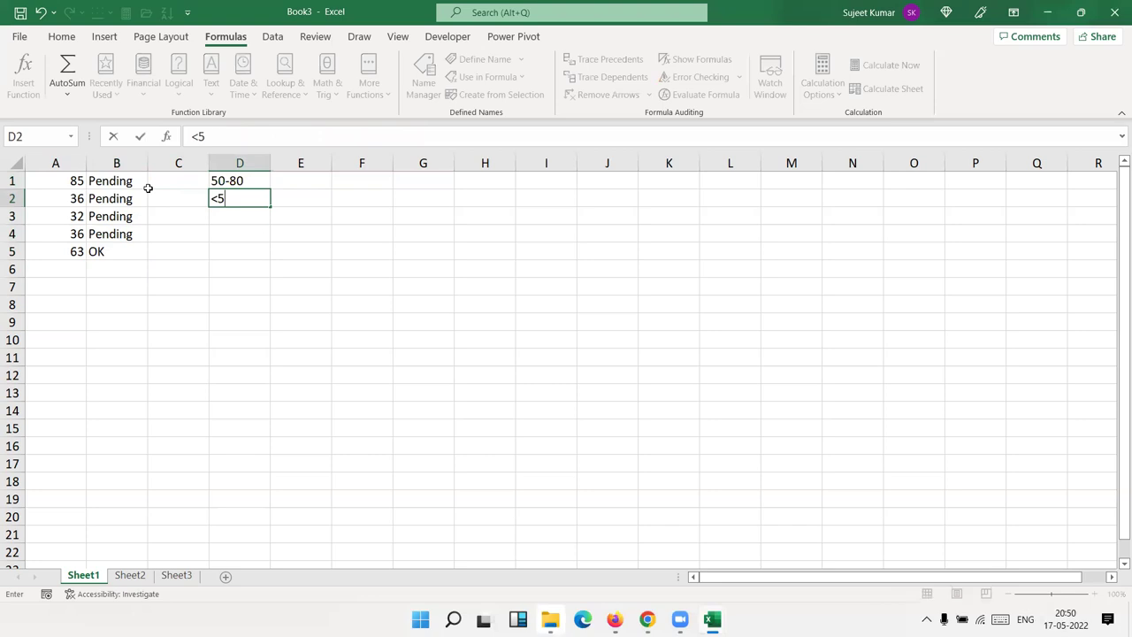
pyautogui.write('0')
pyautogui.press('Return')
pyautogui.press('Up')
pyautogui.press('Right')
pyautogui.write('100')
pyautogui.press('Return')
pyautogui.press('Up')
pyautogui.press('Up')
pyautogui.write('500')
pyautogui.press('Return')
# Add the label >80 in D3 with 200 in E3
pyautogui.press('Left')
pyautogui.press('Down')
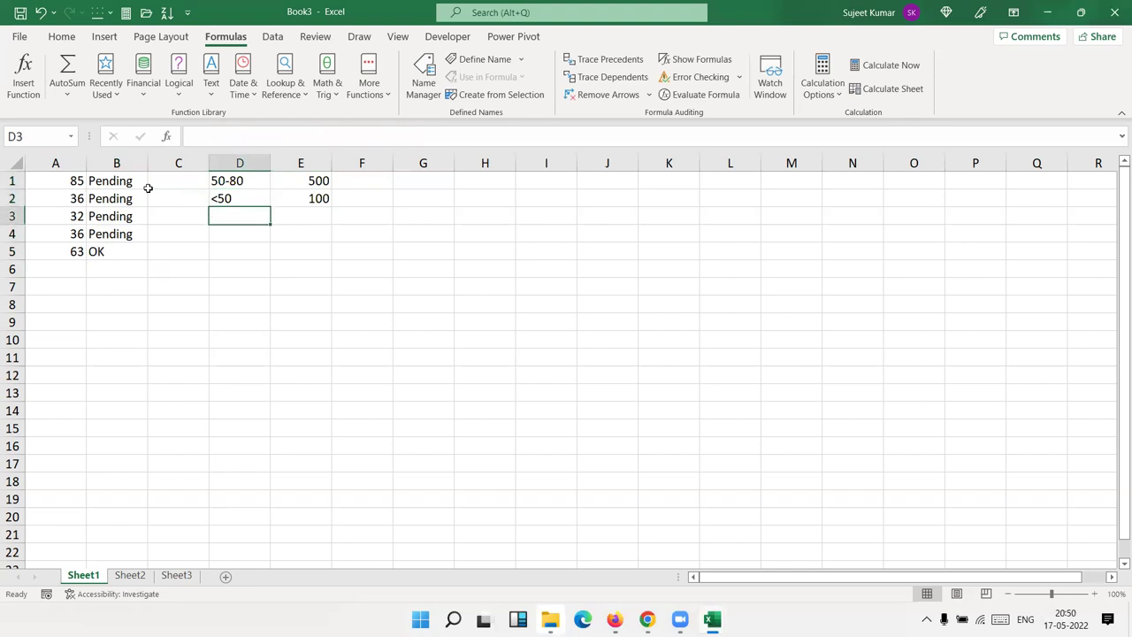
pyautogui.write('>80')
pyautogui.press('Return')
pyautogui.press('Right')
pyautogui.press('Up')
pyautogui.write('200')
pyautogui.press('Return')
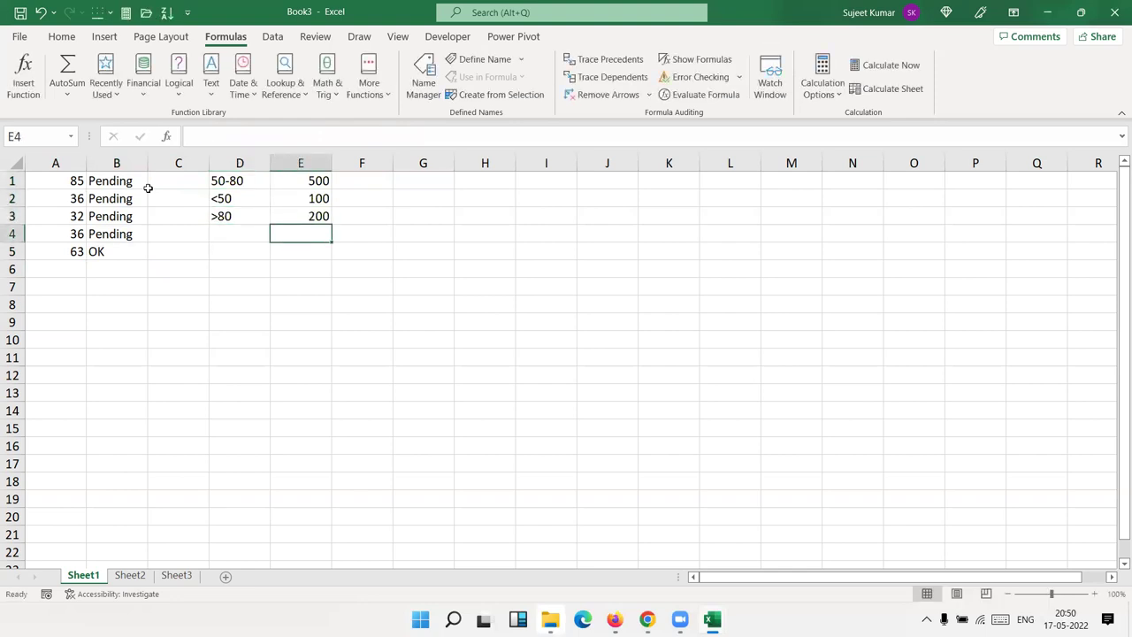
# Inspect B1's formula, then clear the results from B1 through B5
pyautogui.press('Left')
pyautogui.press('Left')
pyautogui.press('Left')
pyautogui.press('Up')
pyautogui.press('Up')
pyautogui.press('Up')
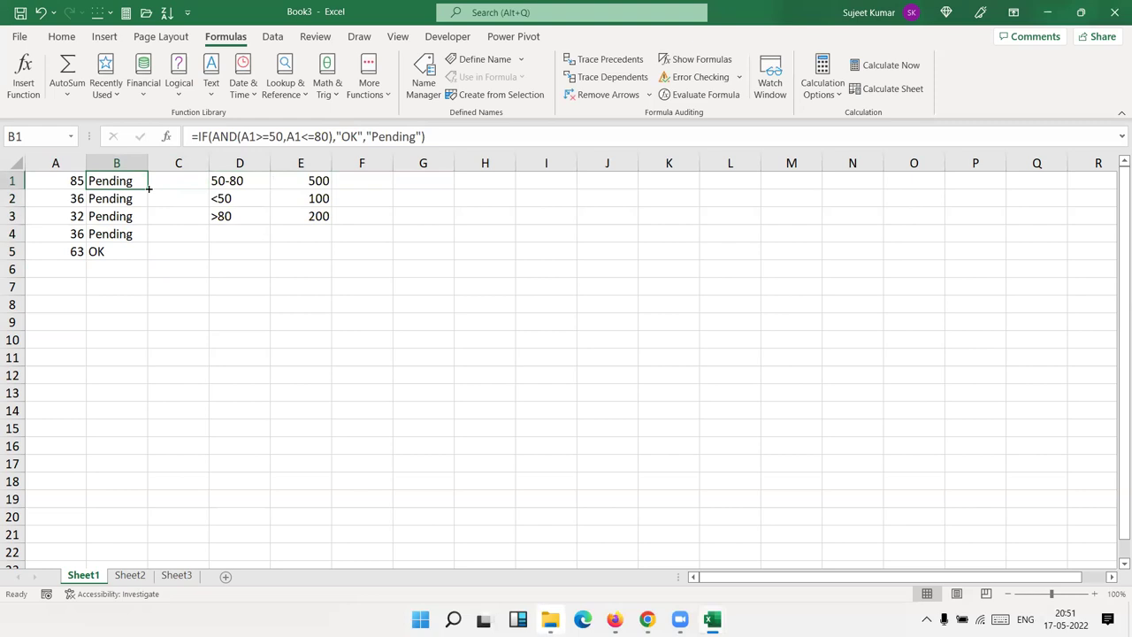
pyautogui.press('F2')
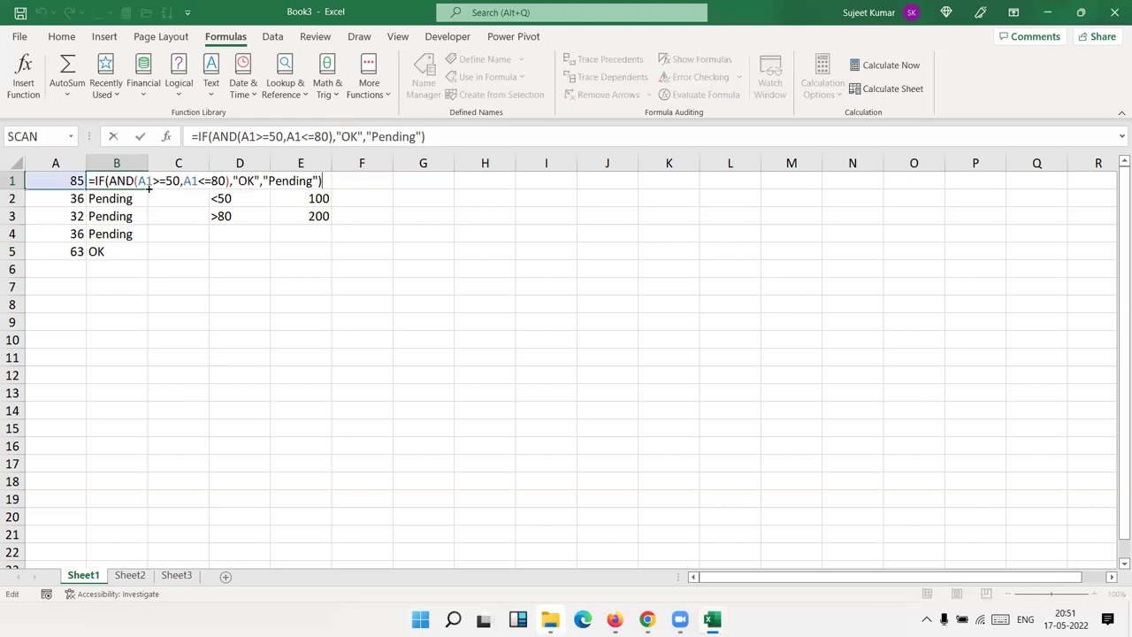
pyautogui.click(148, 188)
pyautogui.hotkey('shift', 'Home')
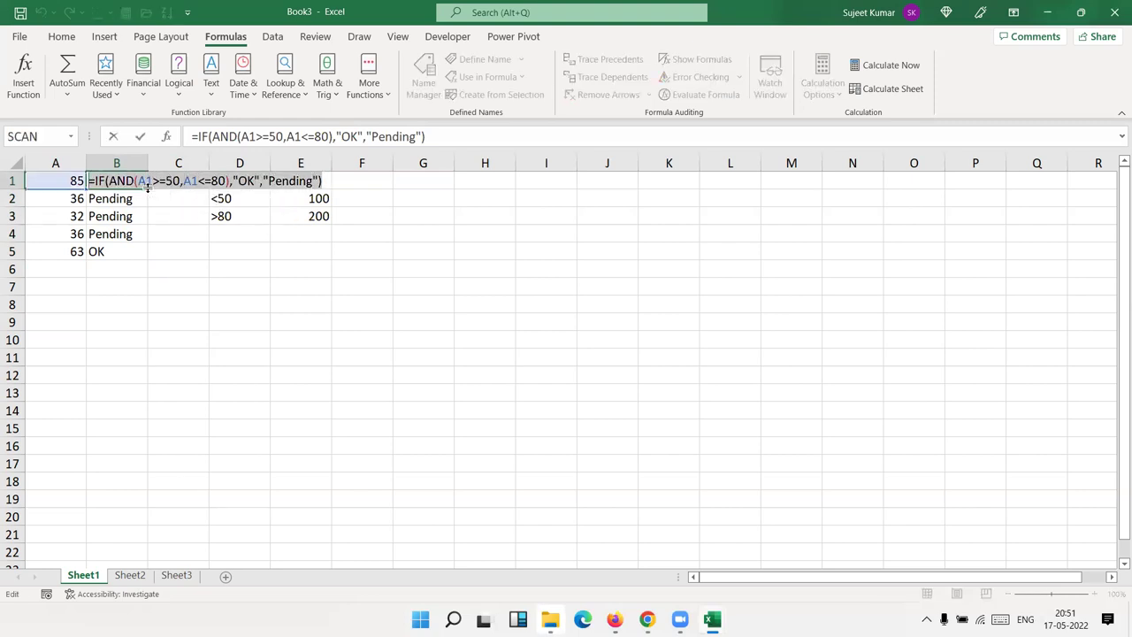
pyautogui.hotkey('shift', 'Right')
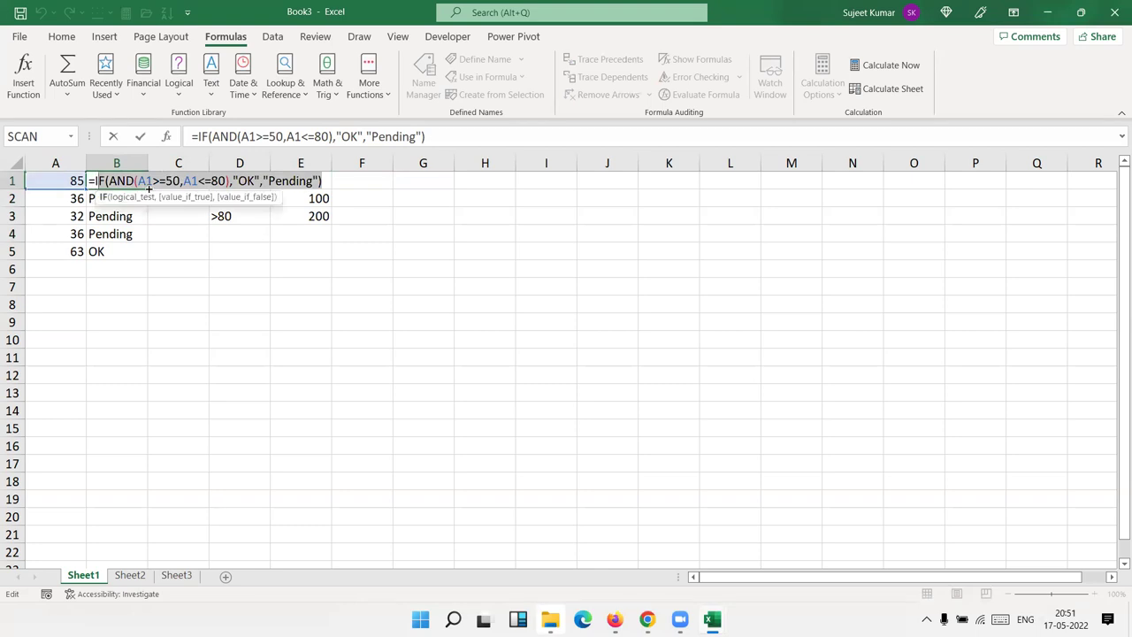
pyautogui.press('Escape')
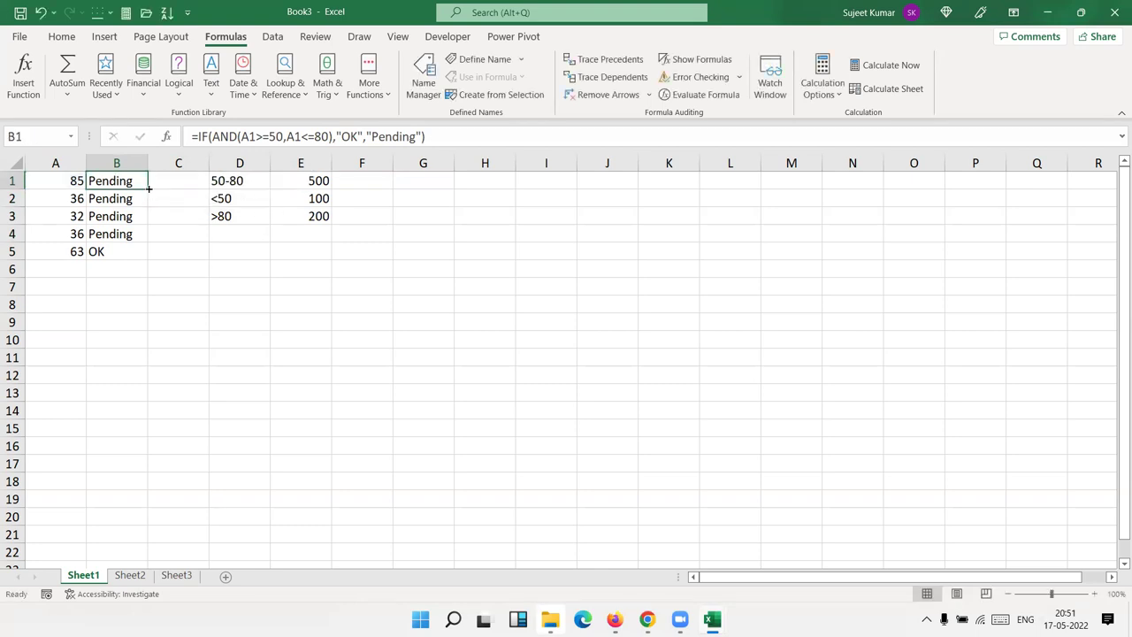
pyautogui.moveTo(116, 180); pyautogui.dragTo(116, 252)
pyautogui.press('Delete')
# Type =IF(A1>50,IF(A1>80,500,200),100) in B1, correcting the mistaken <50 condition to >50
pyautogui.click(149, 188)
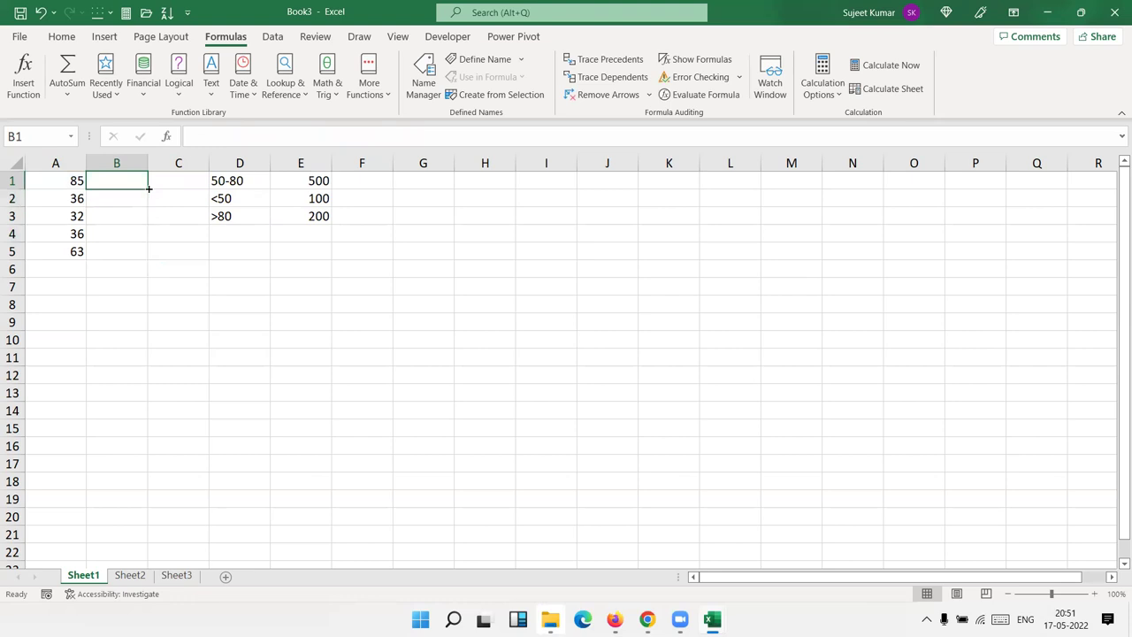
pyautogui.write('=if(')
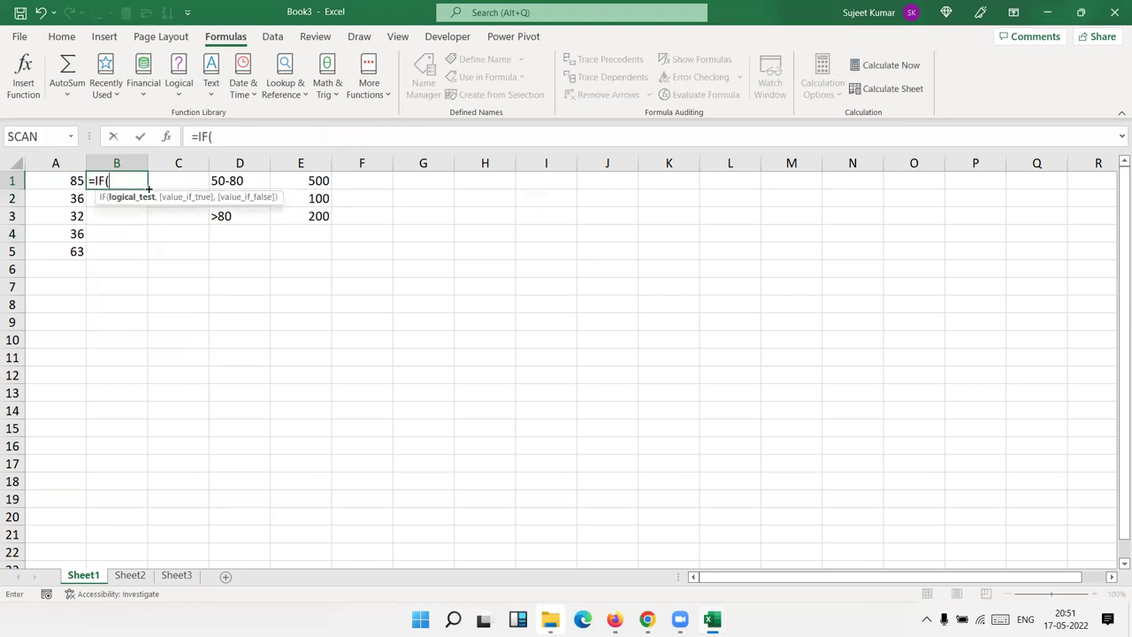
pyautogui.press('Left')
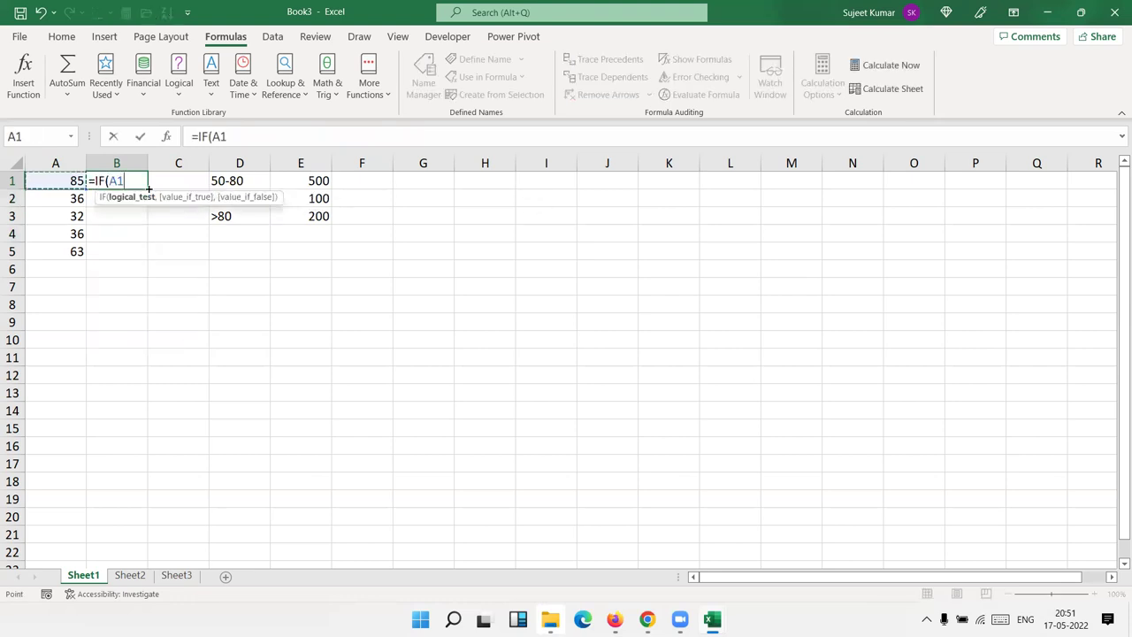
pyautogui.write('<50')
pyautogui.write(',')
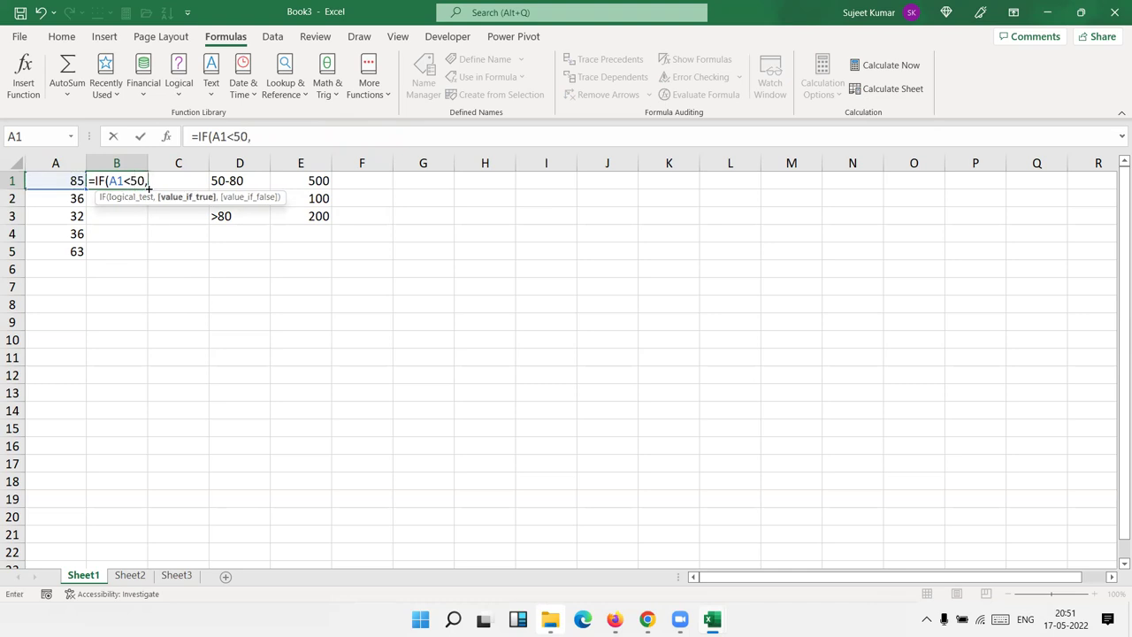
pyautogui.press('BackSpace')
pyautogui.press('BackSpace')
pyautogui.press('BackSpace')
pyautogui.press('BackSpace')
pyautogui.write('>50')
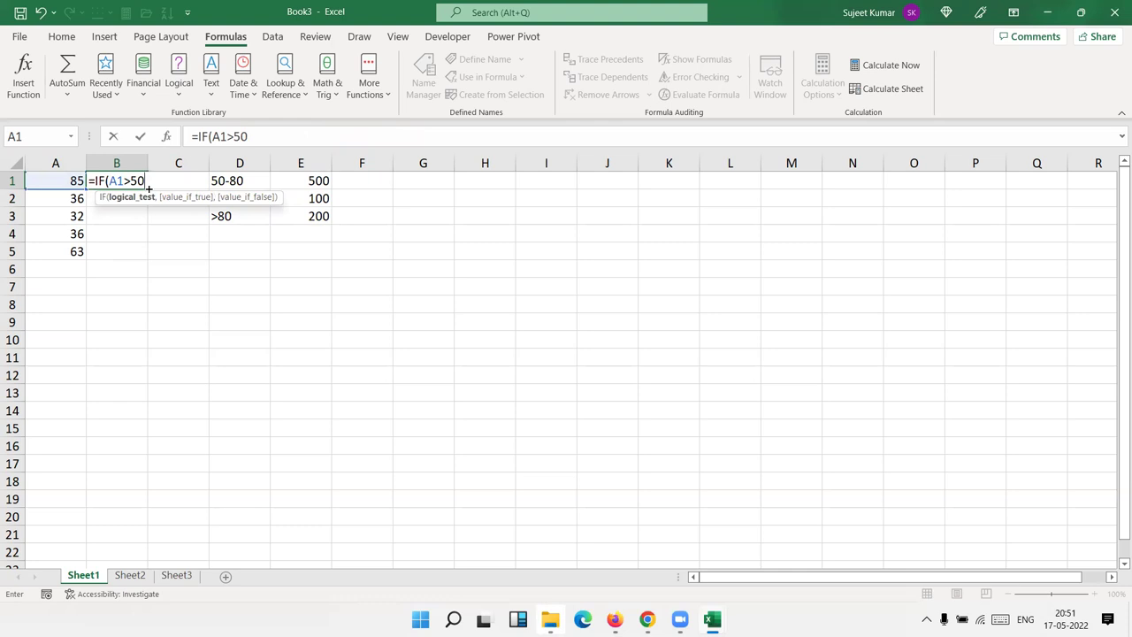
pyautogui.write(',IF')
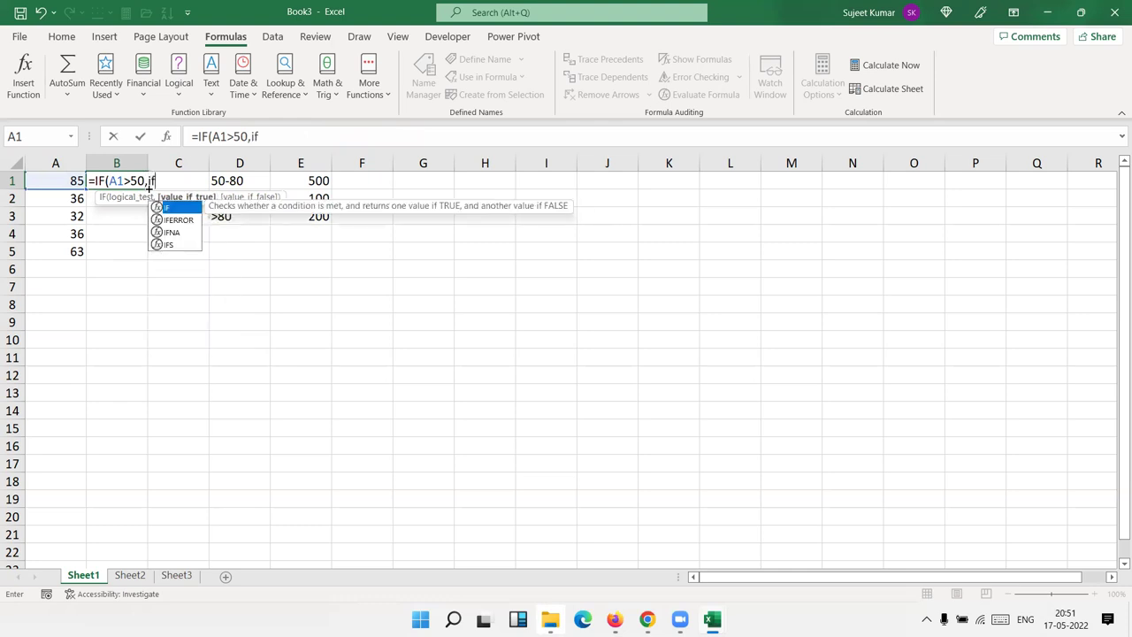
pyautogui.write('(')
pyautogui.press('Left')
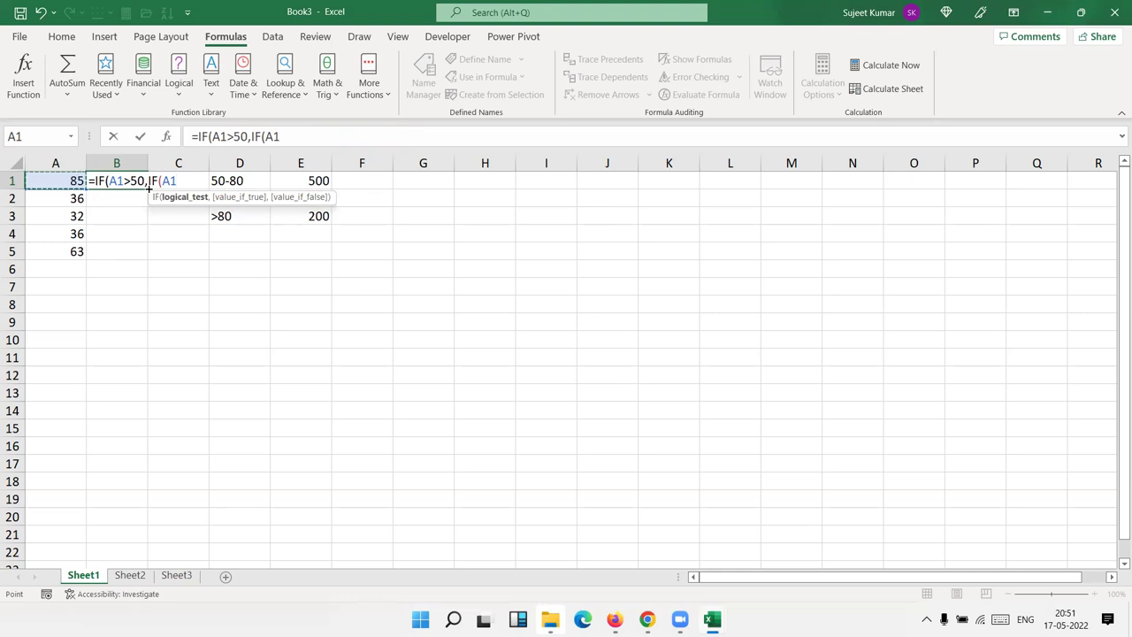
pyautogui.write('>80,')
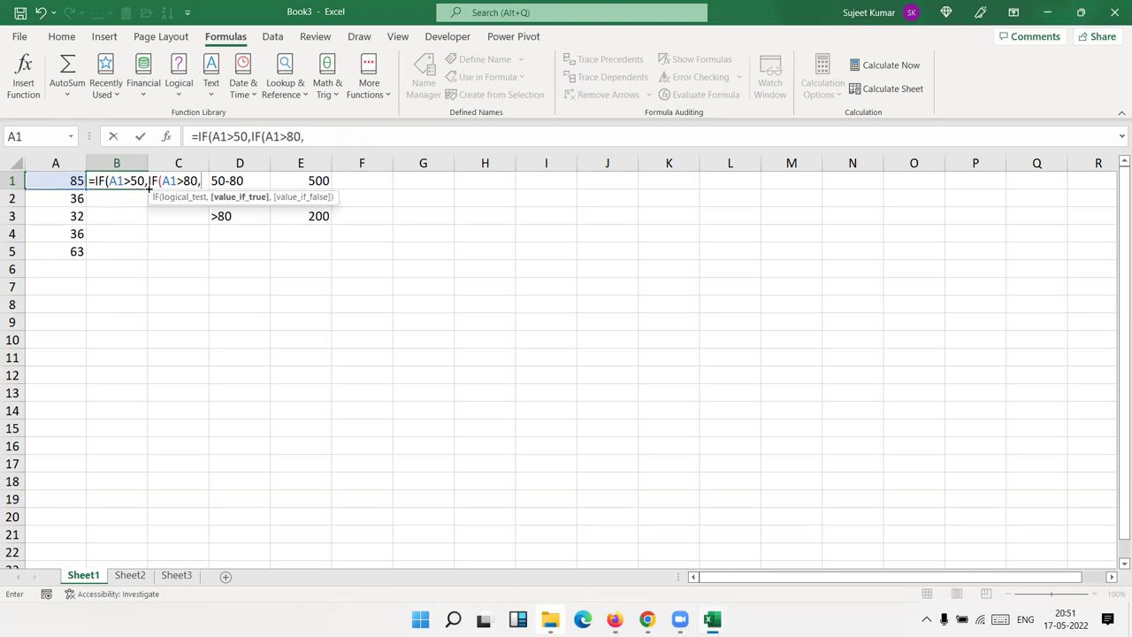
pyautogui.write('500,200')
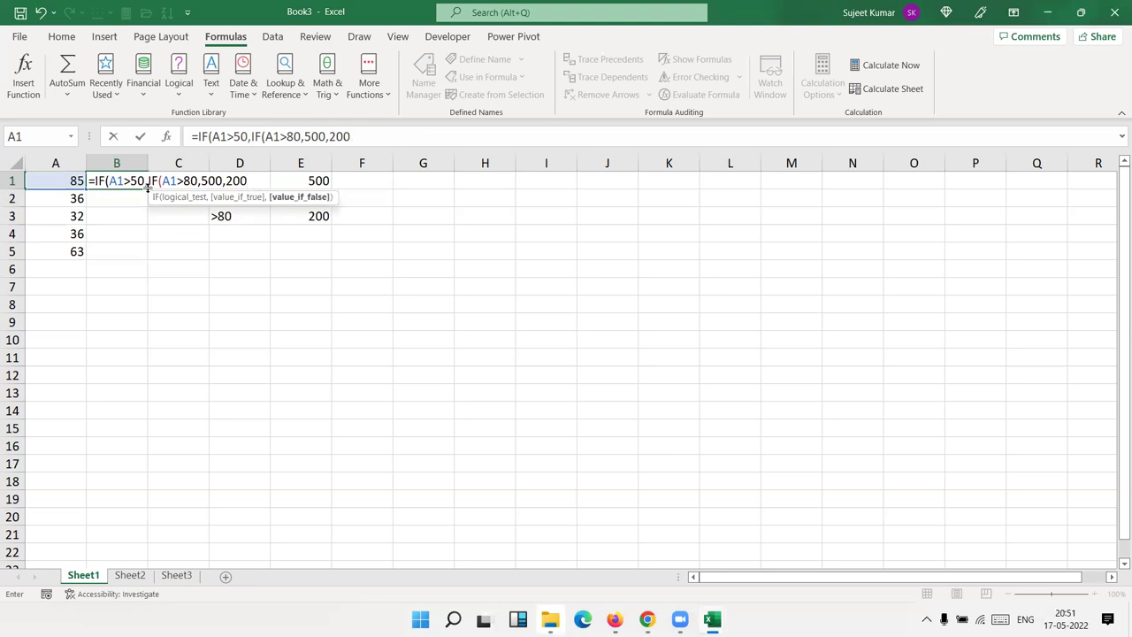
pyautogui.write('),100)')
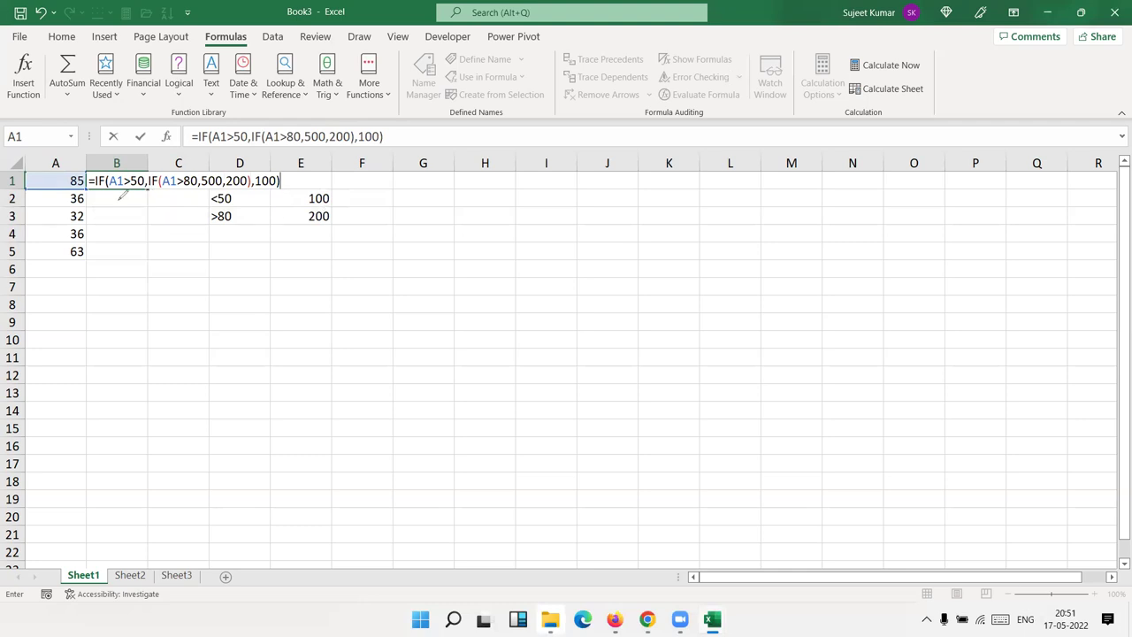
# Mark up B1's formula with pen ink, underlining the A1>50 and A1>80 tests
pyautogui.click(121, 195)
pyautogui.moveTo(114, 191)
pyautogui.mouseDown()
pyautogui.moveTo(142, 194)
pyautogui.moveTo(136, 163)
pyautogui.moveTo(186, 158)
pyautogui.moveTo(185, 173)
pyautogui.mouseUp()
pyautogui.moveTo(129, 203)
pyautogui.mouseDown()
pyautogui.moveTo(249, 240)
pyautogui.moveTo(266, 178)
pyautogui.mouseUp()
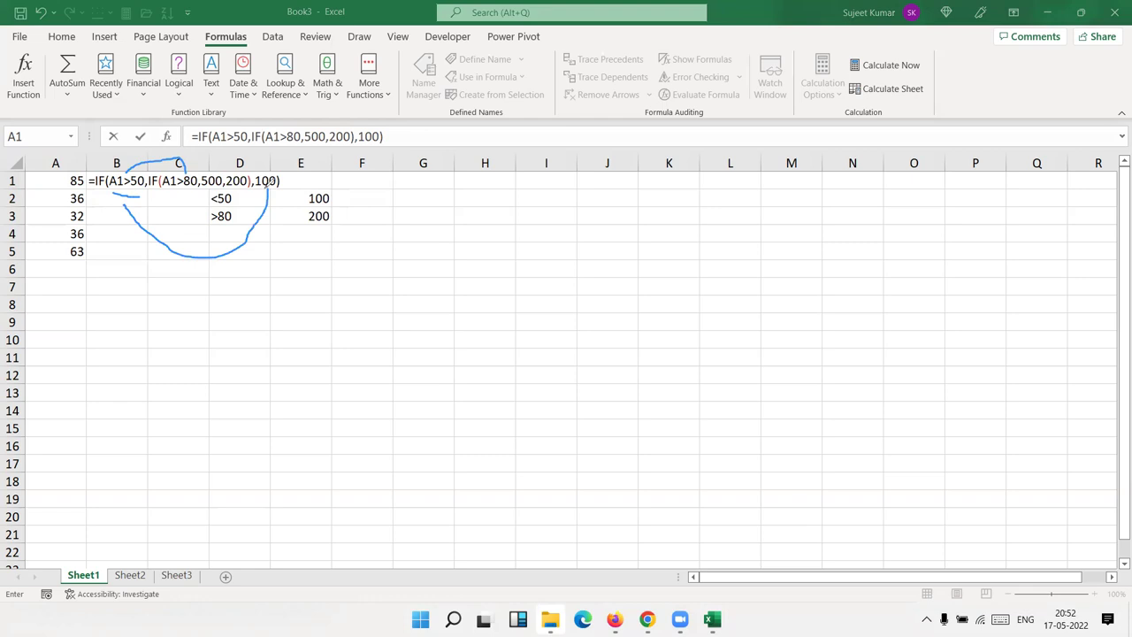
pyautogui.moveTo(165, 192); pyautogui.dragTo(188, 193)
# Edit the inner test from A1>80 to A1<80
pyautogui.click(177, 180)
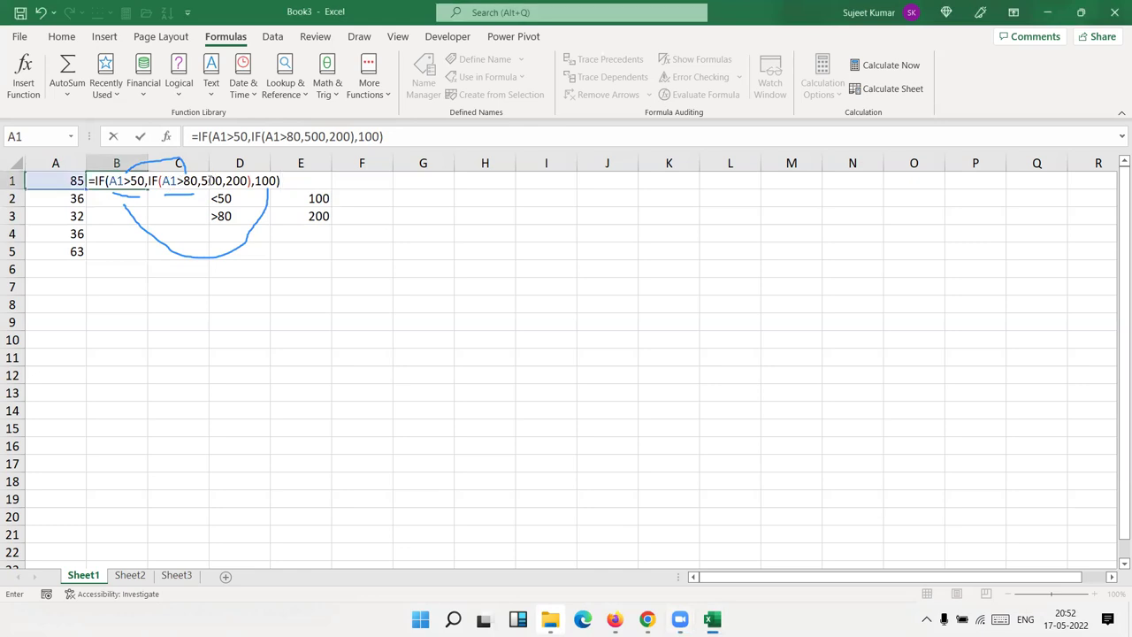
pyautogui.click(183, 181)
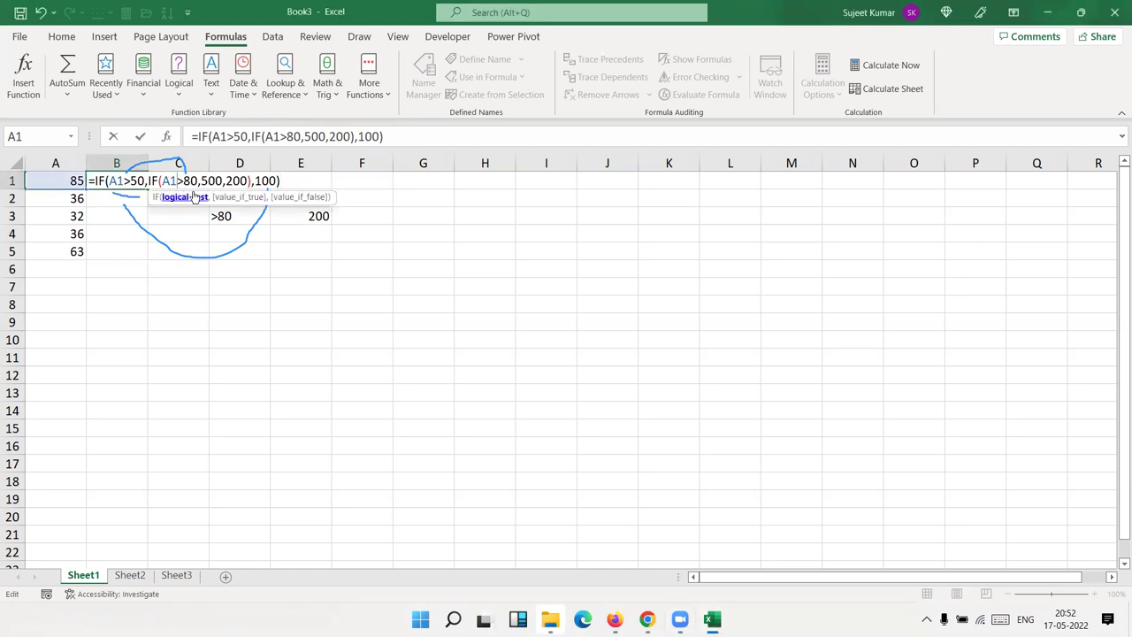
pyautogui.press('BackSpace')
pyautogui.write('<')
# Add more ink marks around the inner test's 80 and the nested IF
pyautogui.moveTo(161, 196); pyautogui.dragTo(193, 195)
pyautogui.moveTo(196, 175)
pyautogui.mouseDown()
pyautogui.moveTo(217, 174)
pyautogui.moveTo(241, 196)
pyautogui.mouseUp()
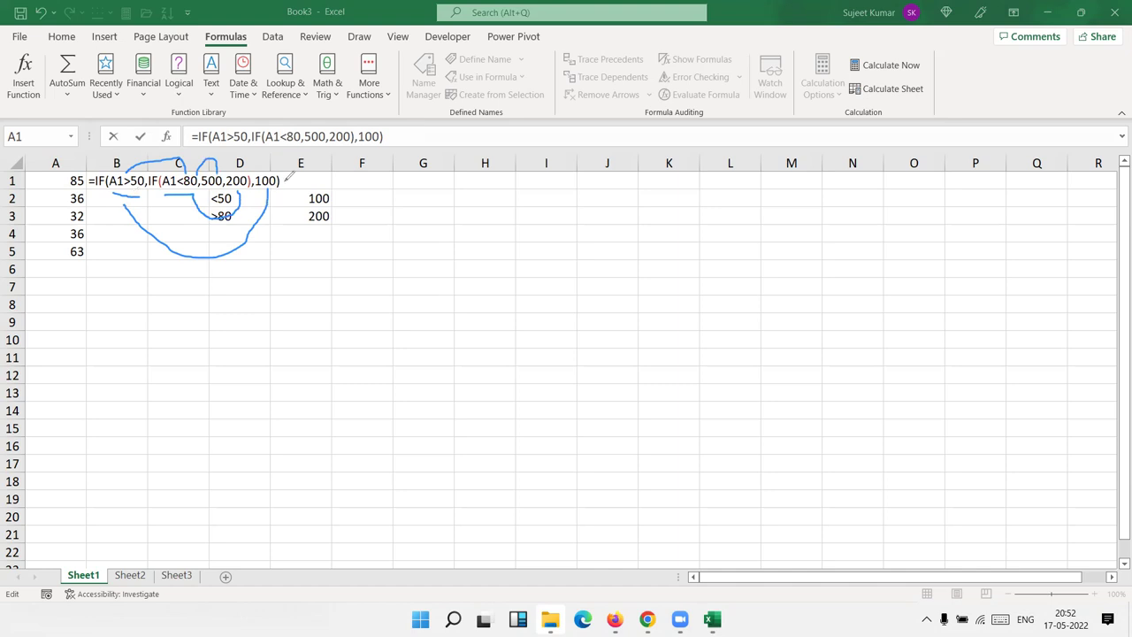
pyautogui.moveTo(284, 181); pyautogui.dragTo(315, 171)
pyautogui.moveTo(215, 166); pyautogui.dragTo(266, 159)
# Erase the ink, commit the nested IF in B1 and fill it down to B5
pyautogui.press('e')
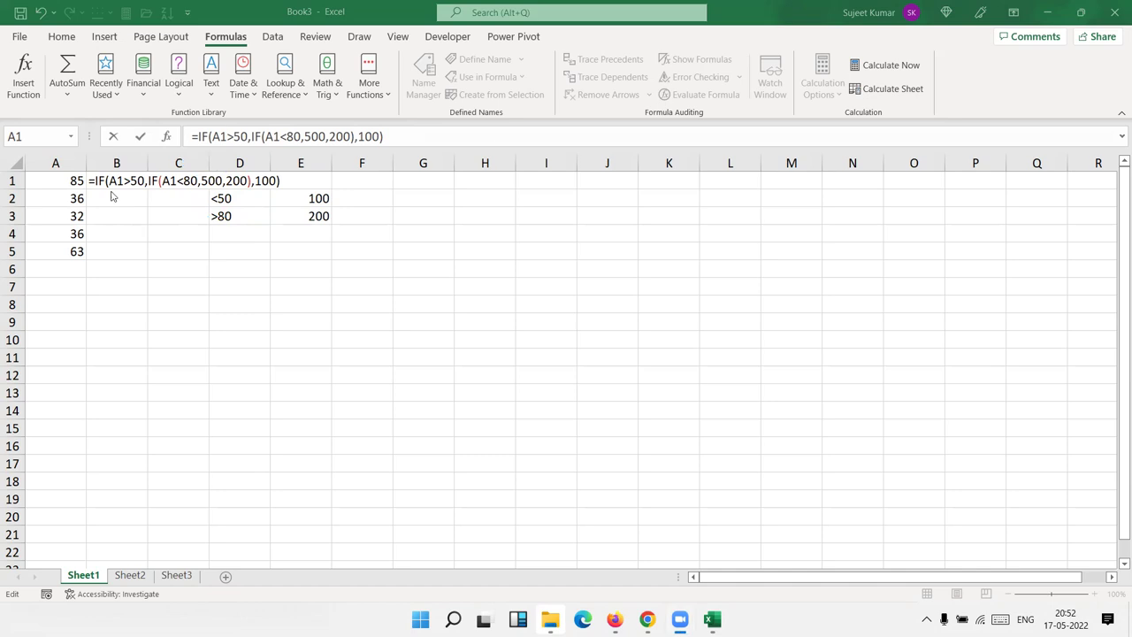
pyautogui.doubleClick(127, 180)
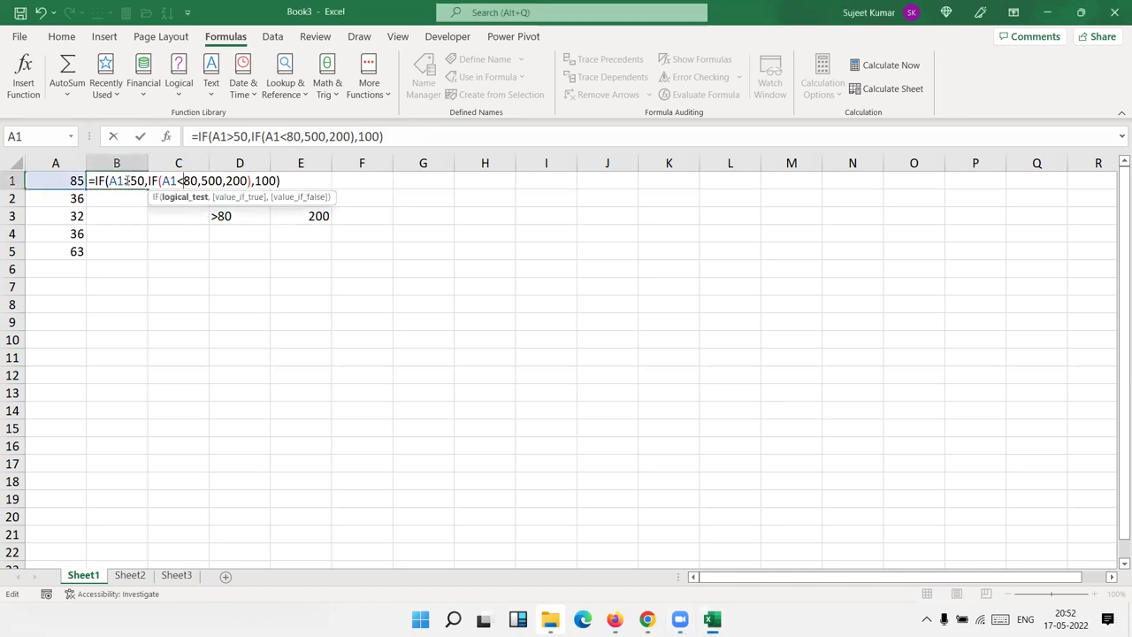
pyautogui.press('Return')
pyautogui.click(132, 180)
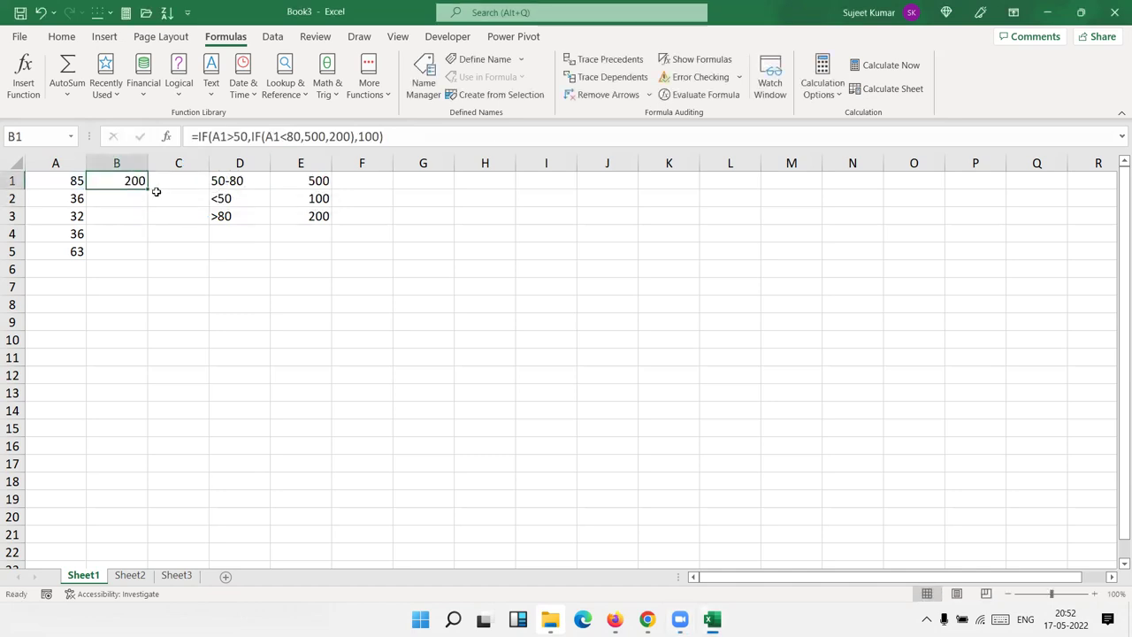
pyautogui.doubleClick(148, 188)
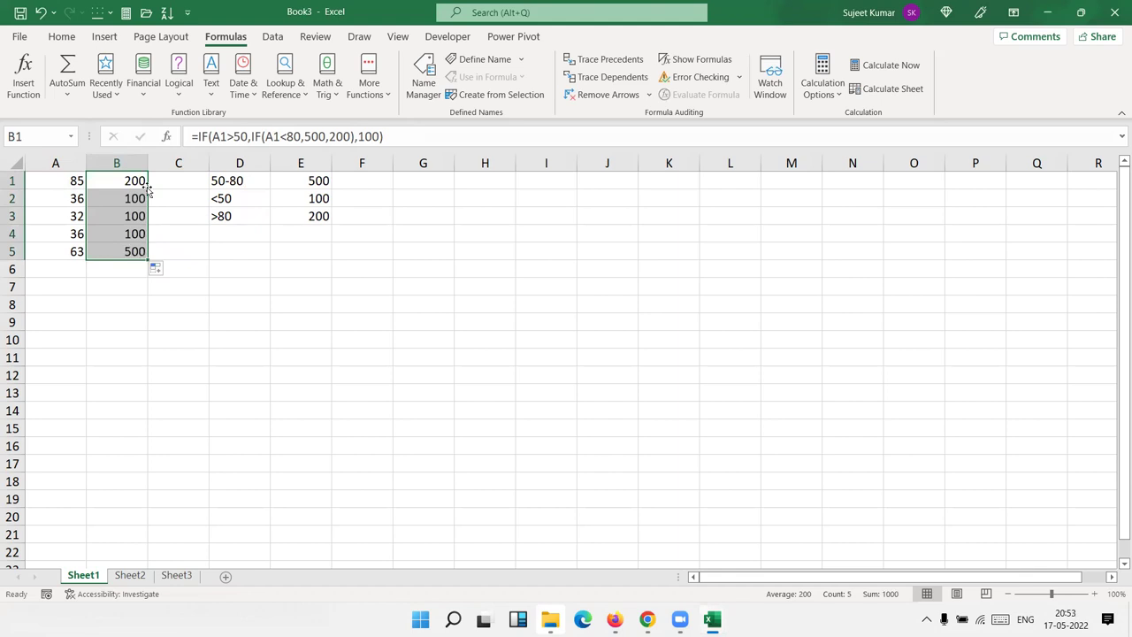
# Inspect B2's copied formula without changing it
pyautogui.press('Down')
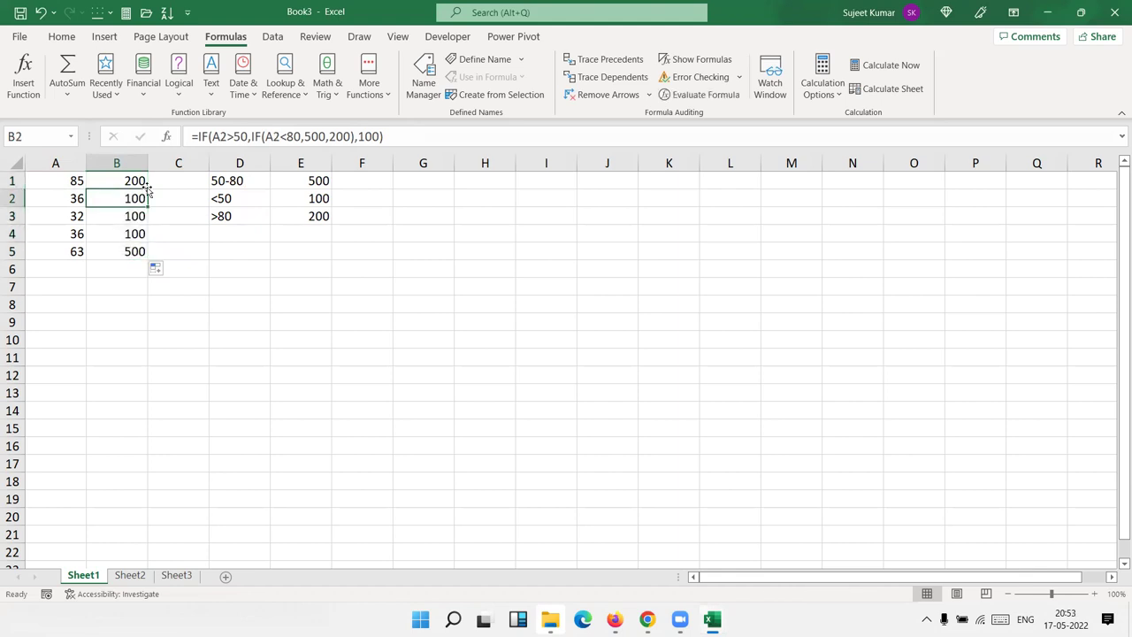
pyautogui.press('F2')
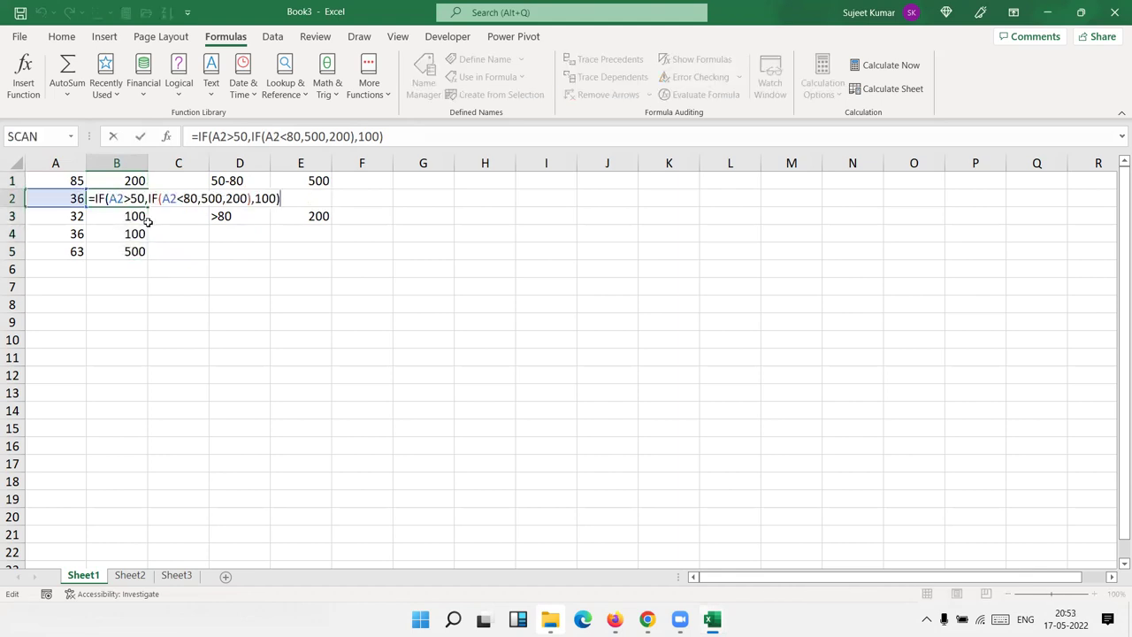
pyautogui.press('Escape')
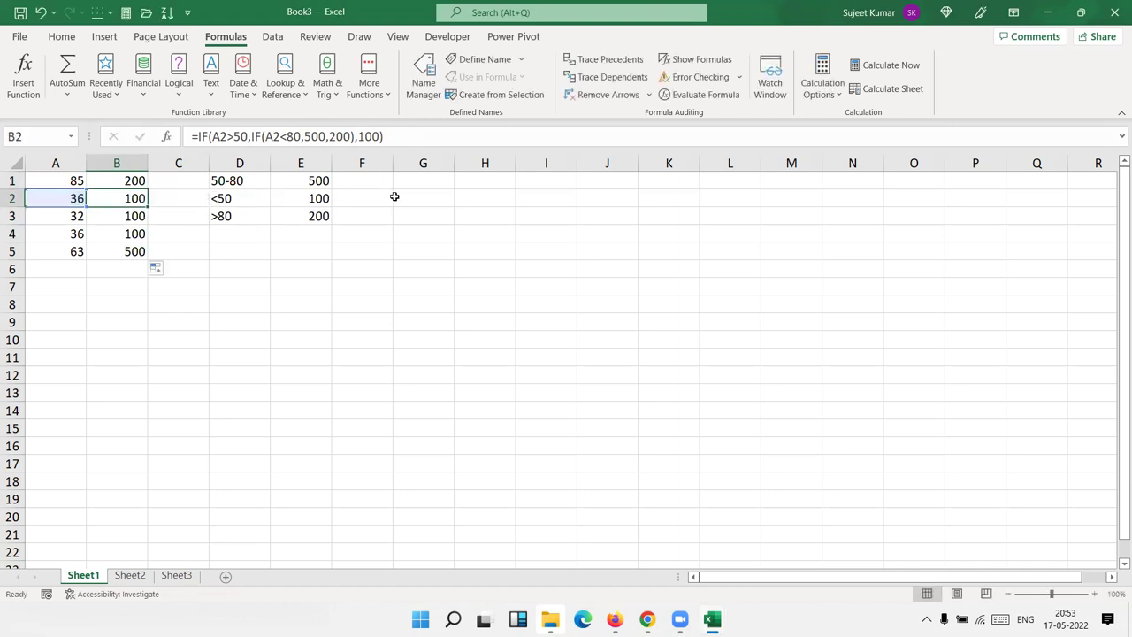
pyautogui.click(404, 210)
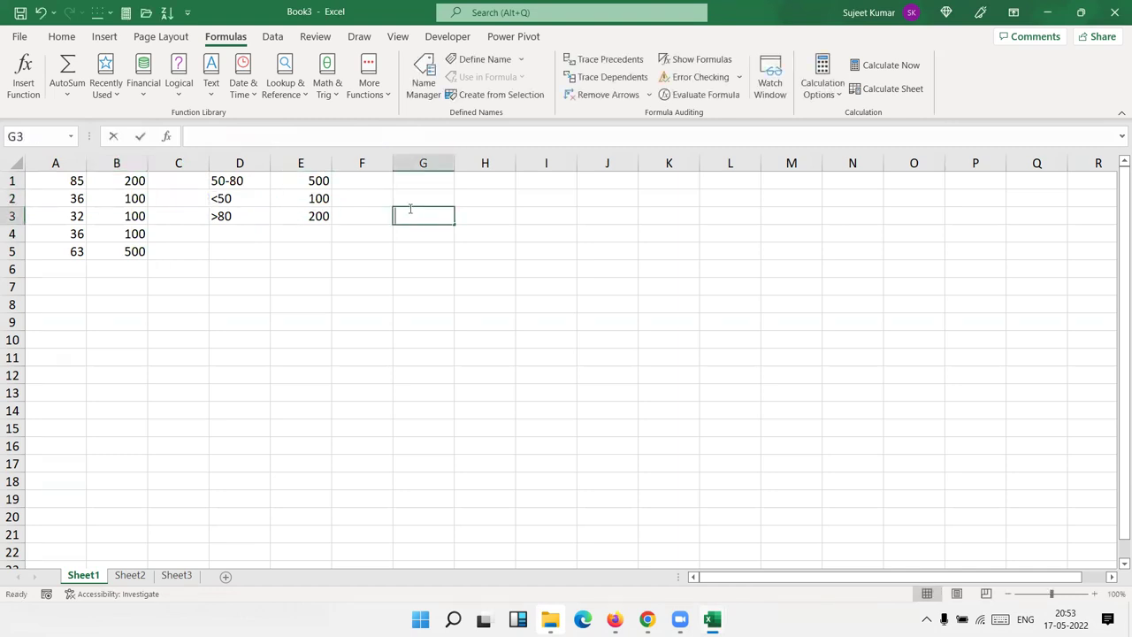
# Enter =FORMULATEXT(B3) in G3 to display row 3's nested IF as text
pyautogui.write('=for')
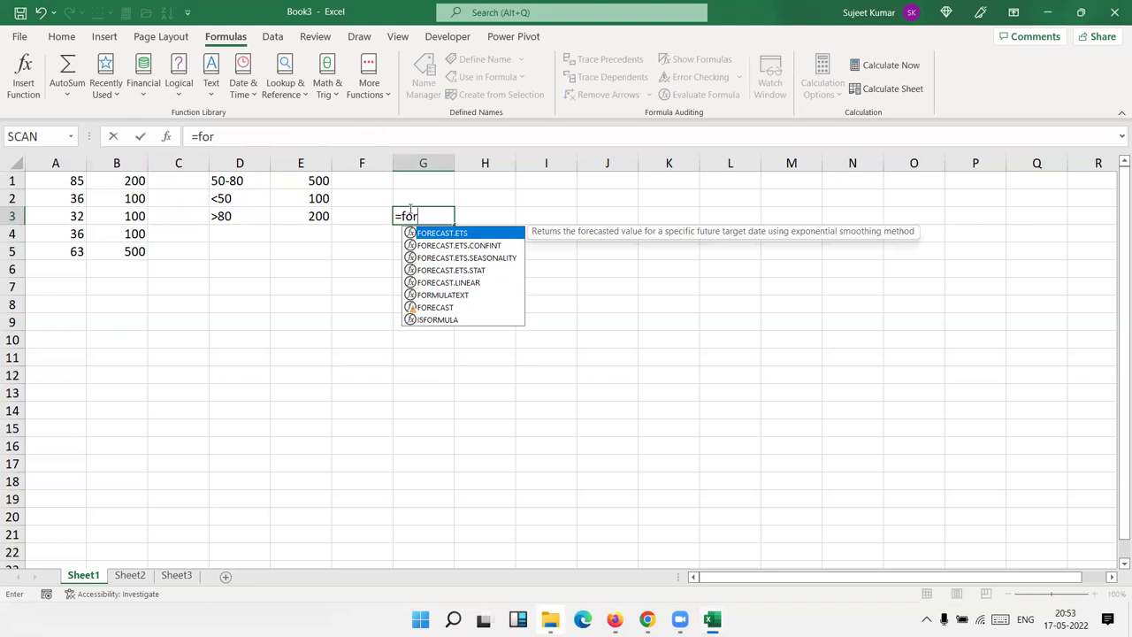
pyautogui.press('Down')
pyautogui.press('Down')
pyautogui.press('Down')
pyautogui.press('Down')
pyautogui.press('Tab')
pyautogui.press('Left')
pyautogui.press('Left')
pyautogui.press('Left')
pyautogui.press('Left')
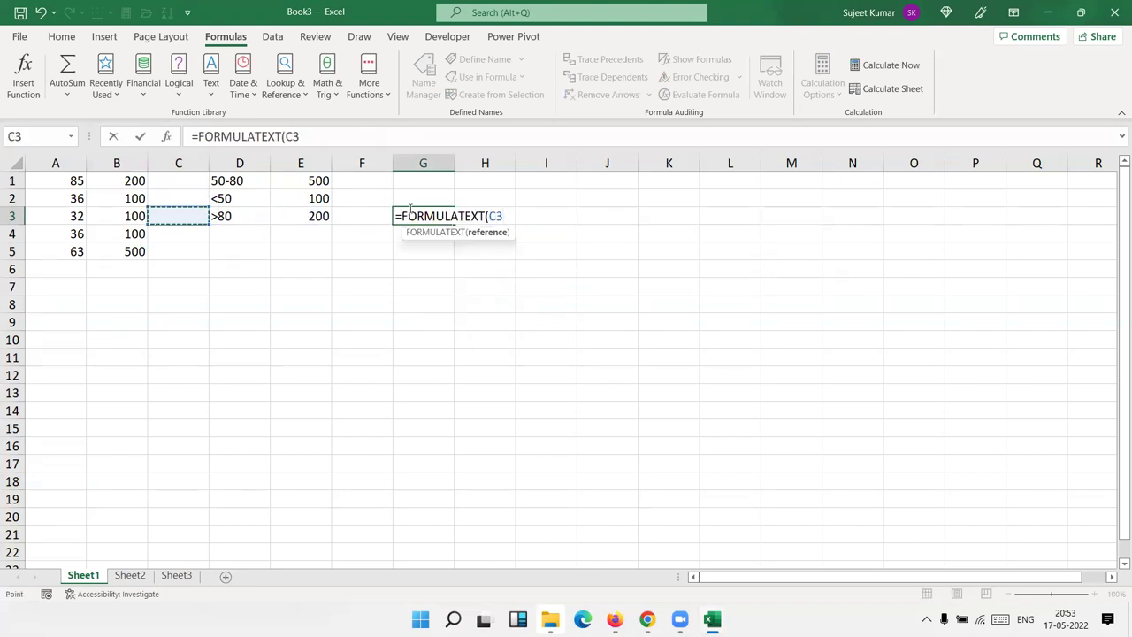
pyautogui.press('Left')
pyautogui.press('Return')
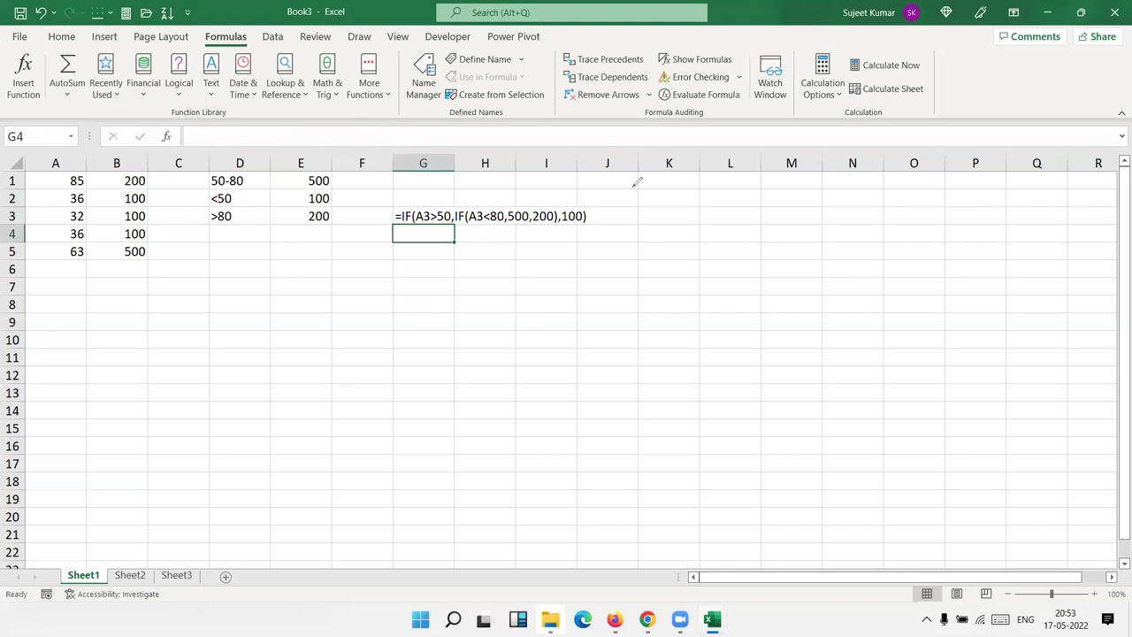
pyautogui.moveTo(459, 225); pyautogui.dragTo(556, 221)
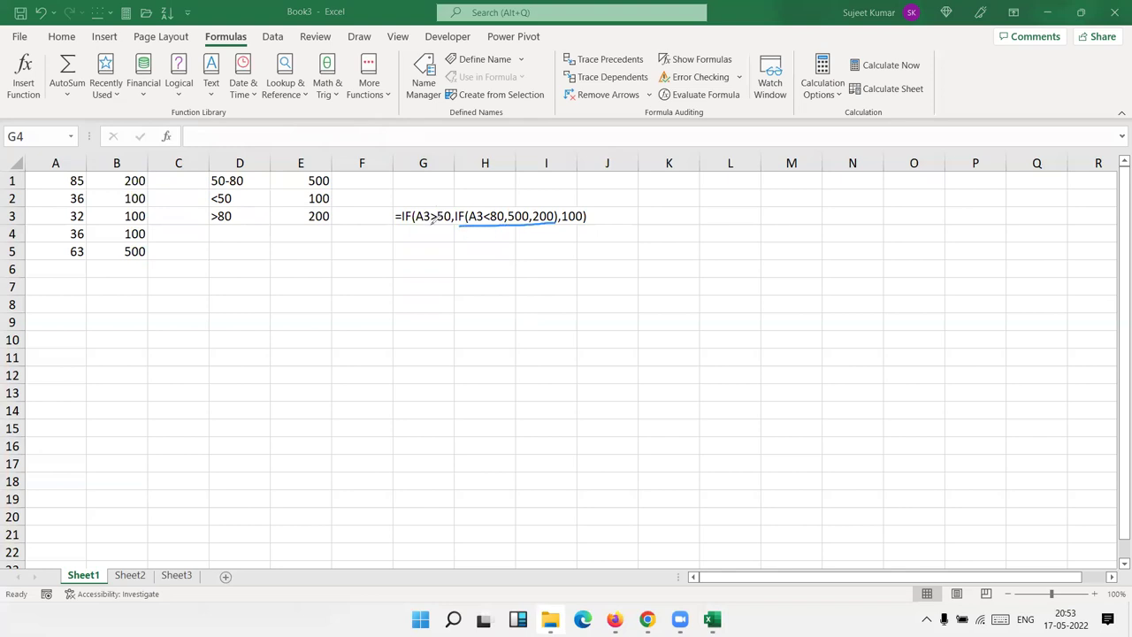
pyautogui.moveTo(423, 231)
pyautogui.mouseDown()
pyautogui.moveTo(530, 186)
pyautogui.moveTo(584, 188)
pyautogui.mouseUp()
# Ink-annotate G3's formula text (A3>50, inner IF, the 500), then erase all the ink
pyautogui.moveTo(419, 216); pyautogui.dragTo(457, 216)
pyautogui.moveTo(432, 213)
pyautogui.mouseDown()
pyautogui.moveTo(477, 190)
pyautogui.moveTo(483, 207)
pyautogui.mouseUp()
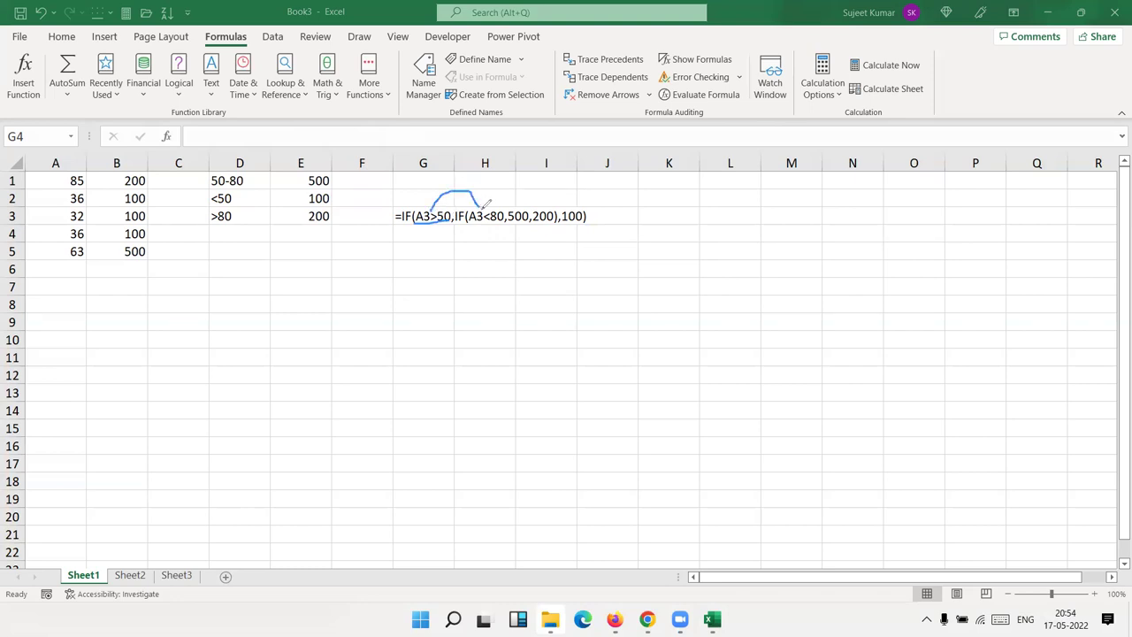
pyautogui.moveTo(442, 221)
pyautogui.mouseDown()
pyautogui.moveTo(504, 265)
pyautogui.moveTo(566, 239)
pyautogui.moveTo(583, 215)
pyautogui.mouseUp()
pyautogui.moveTo(457, 222); pyautogui.dragTo(557, 224)
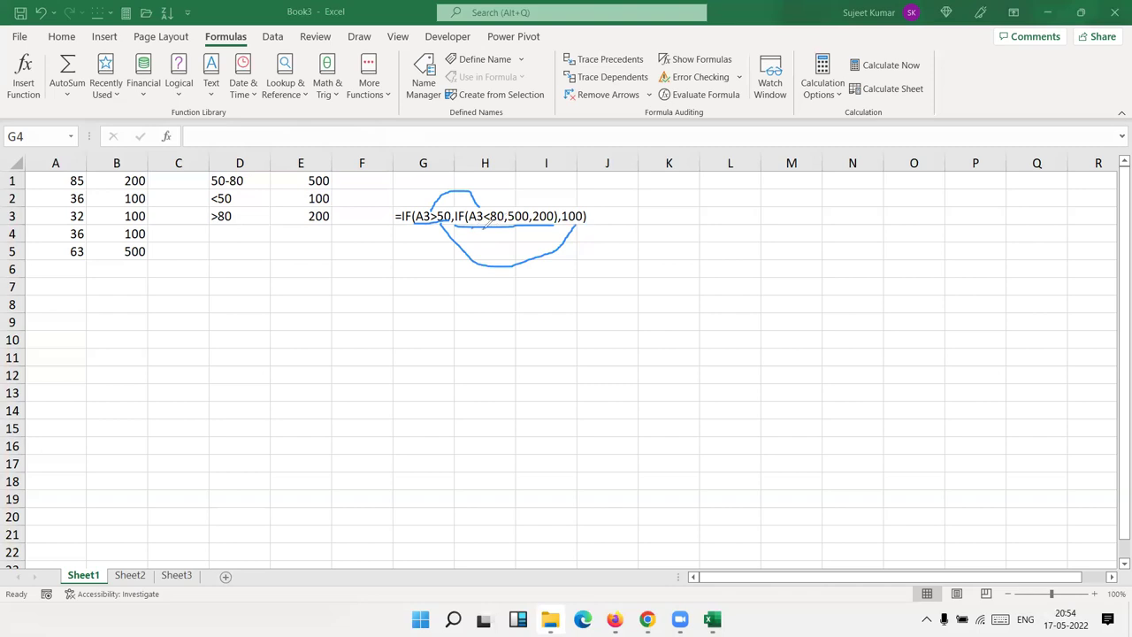
pyautogui.moveTo(490, 214); pyautogui.dragTo(525, 206)
pyautogui.moveTo(484, 221)
pyautogui.mouseDown()
pyautogui.moveTo(510, 234)
pyautogui.moveTo(543, 224)
pyautogui.mouseUp()
pyautogui.press('Escape')
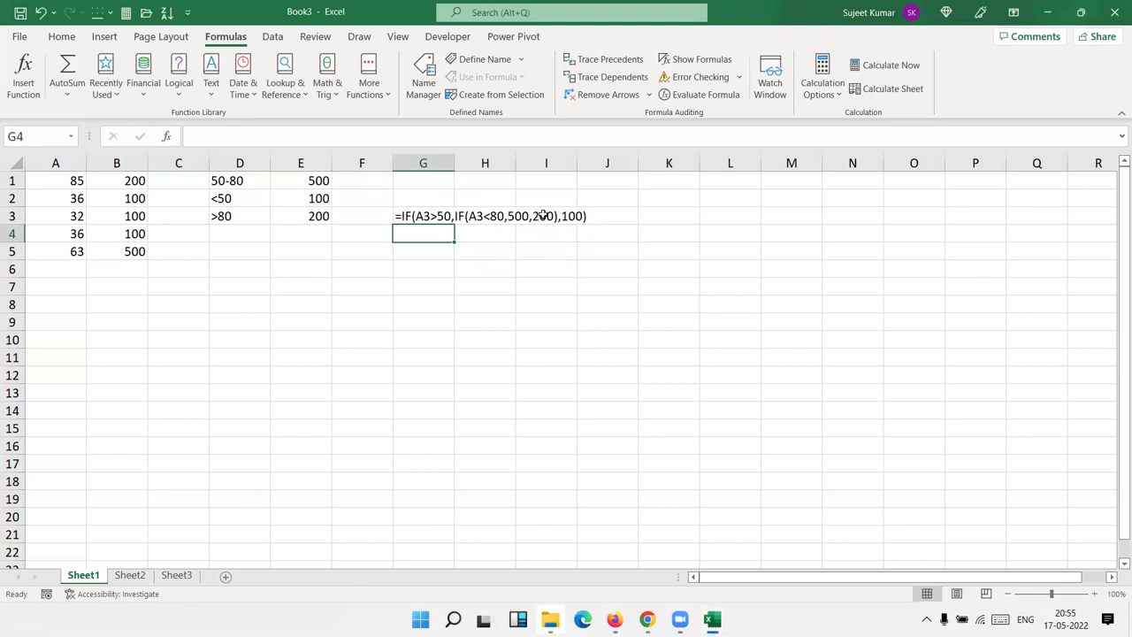
# Move the original B1:B5 values to D5:D9
pyautogui.click(138, 181)
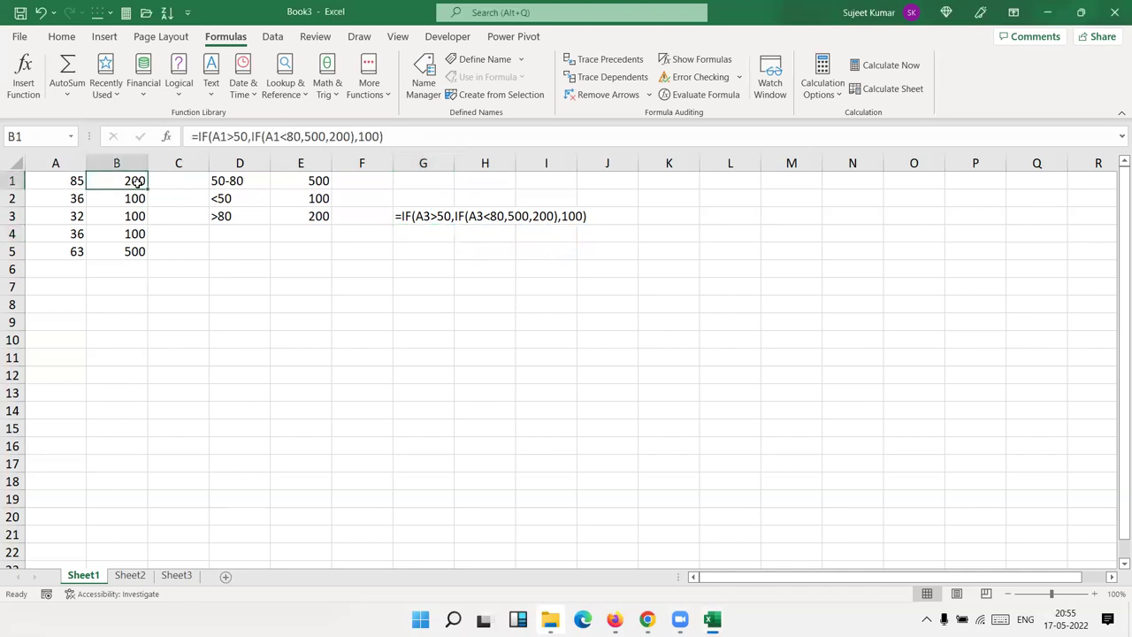
pyautogui.doubleClick(148, 188)
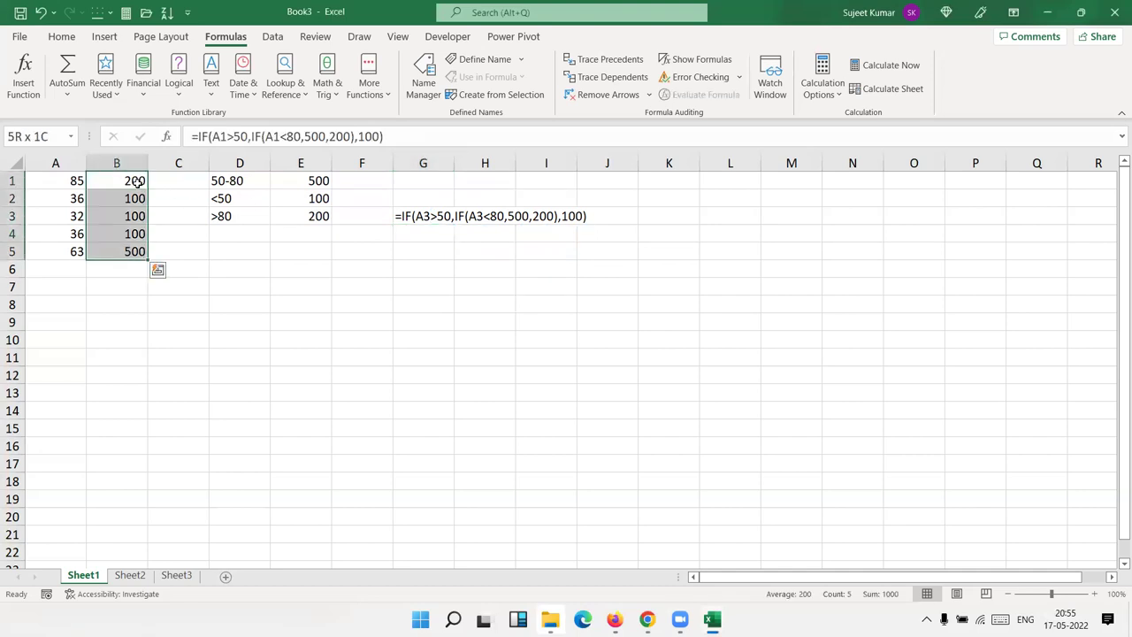
pyautogui.hotkey('ctrl', 'c')
pyautogui.press('Down')
pyautogui.press('Down')
pyautogui.press('Down')
pyautogui.press('Right')
pyautogui.press('Down')
pyautogui.press('Right')
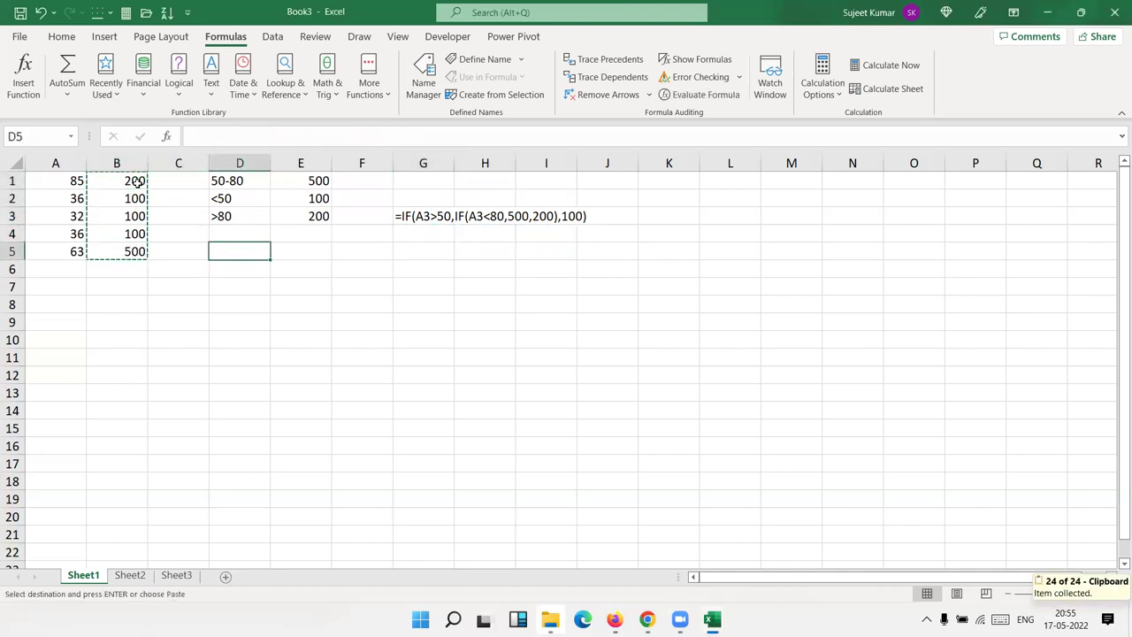
pyautogui.hotkey('ctrl', 'v')
pyautogui.press('Left')
# Enter =IF(A1>50,500,100) in cell B1
pyautogui.click(138, 182)
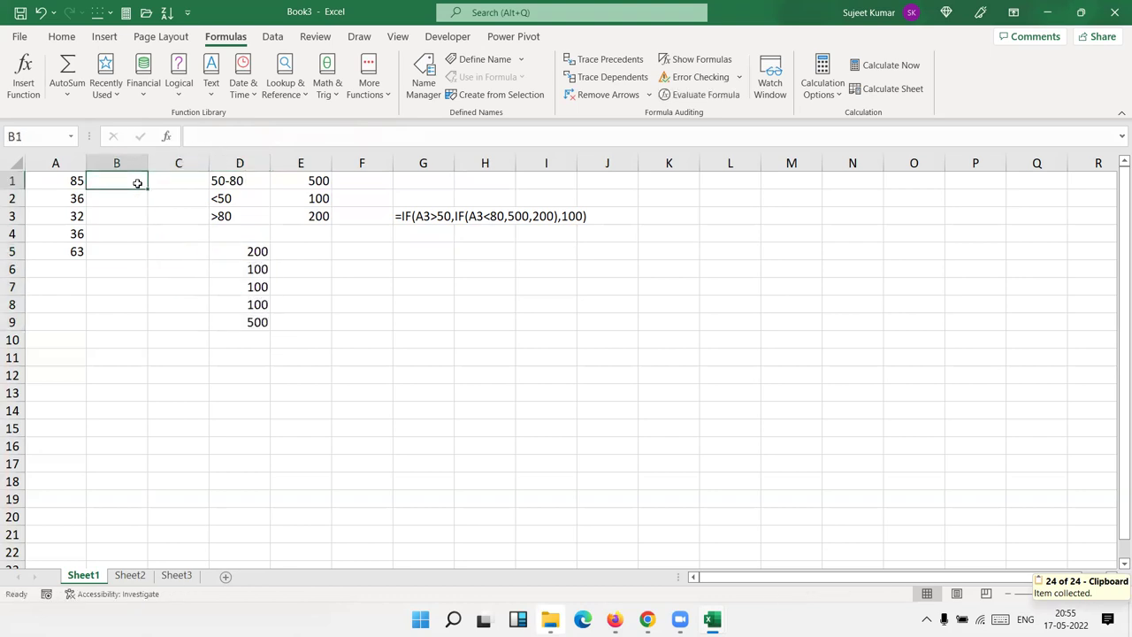
pyautogui.press('Right')
pyautogui.press('Down')
pyautogui.press('Left')
pyautogui.click(137, 182)
pyautogui.write('=')
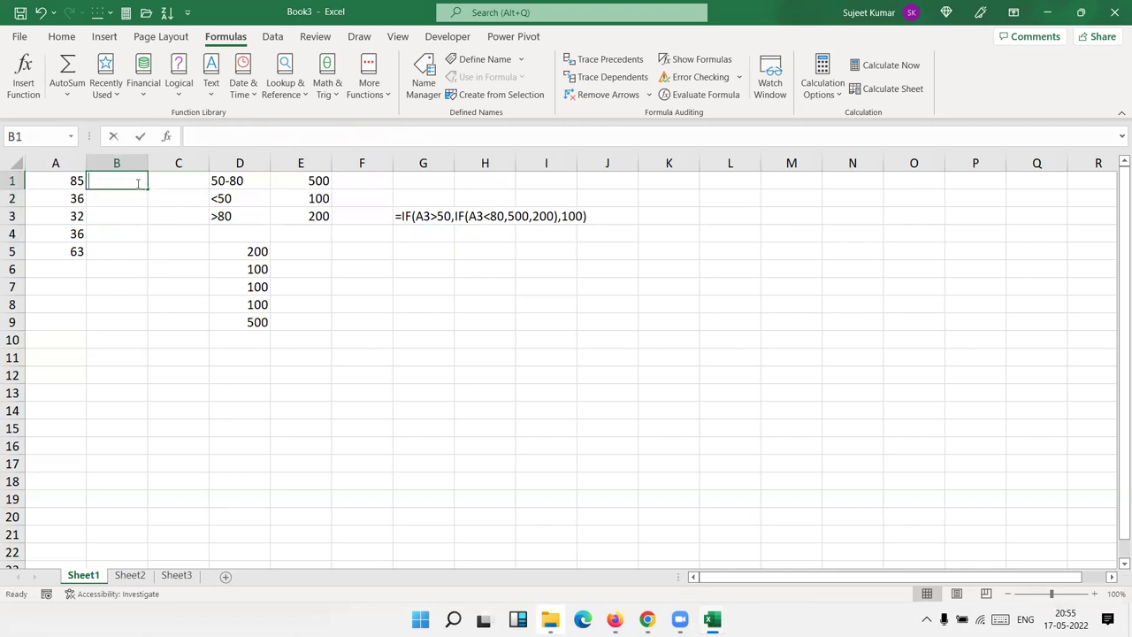
pyautogui.write('if')
pyautogui.press('Left')
pyautogui.press('Right')
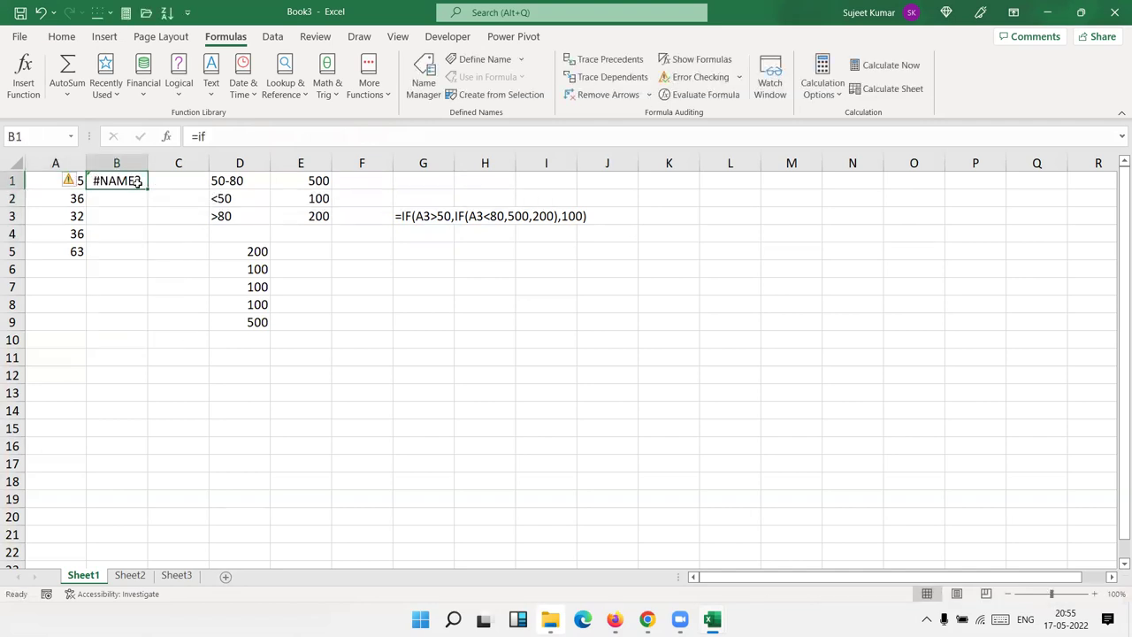
pyautogui.write('=i')
pyautogui.press('Tab')
pyautogui.press('Left')
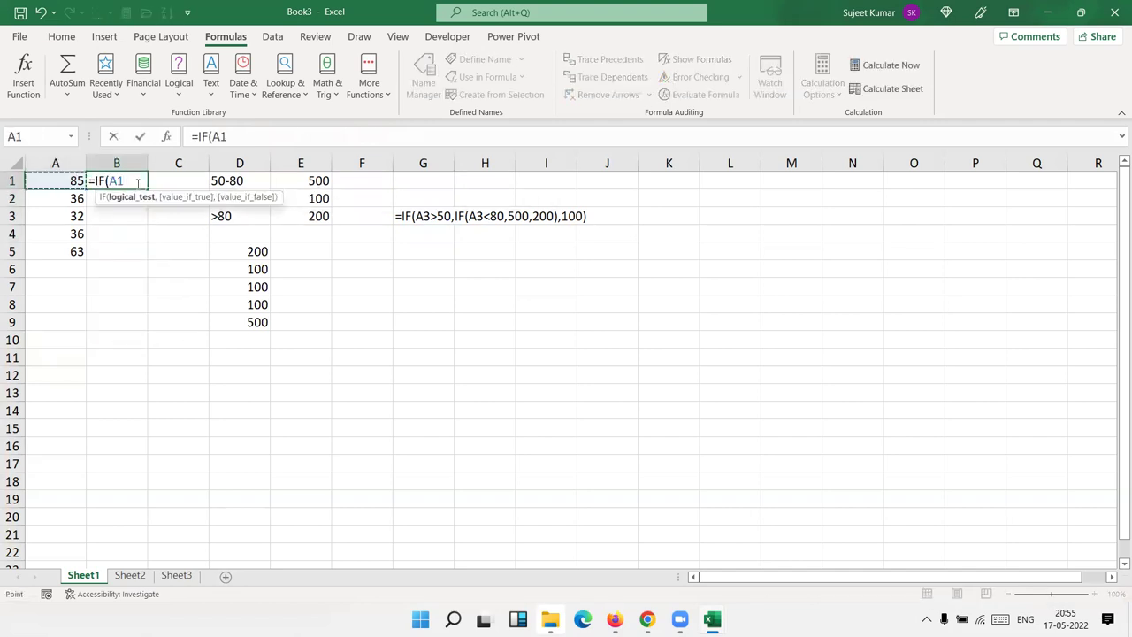
pyautogui.write('>50')
pyautogui.write(',500,')
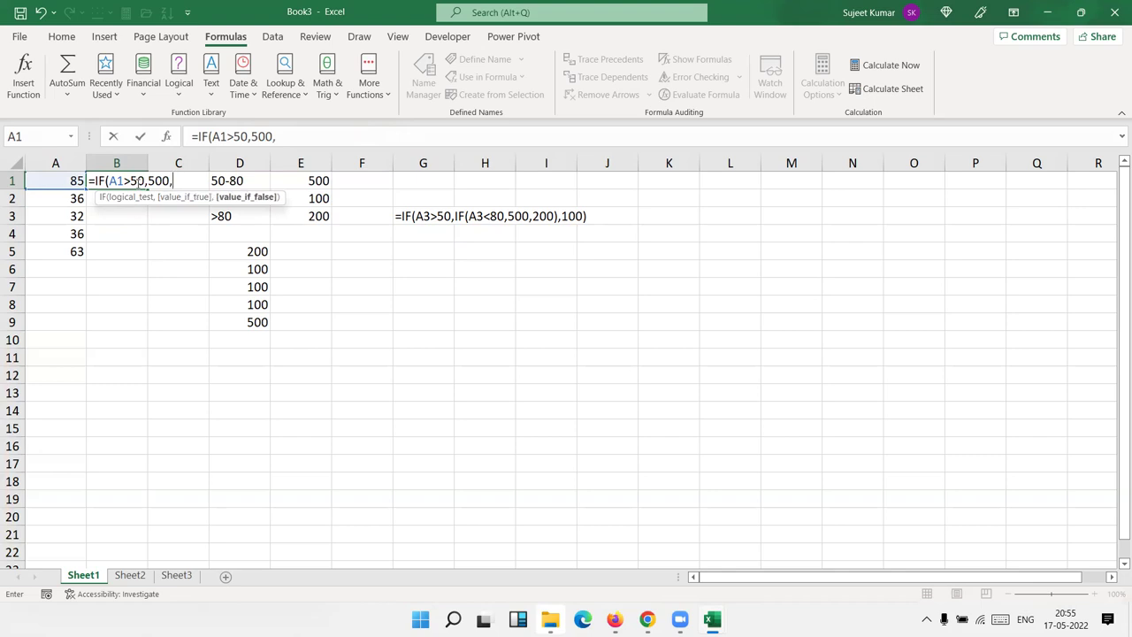
pyautogui.write('100')
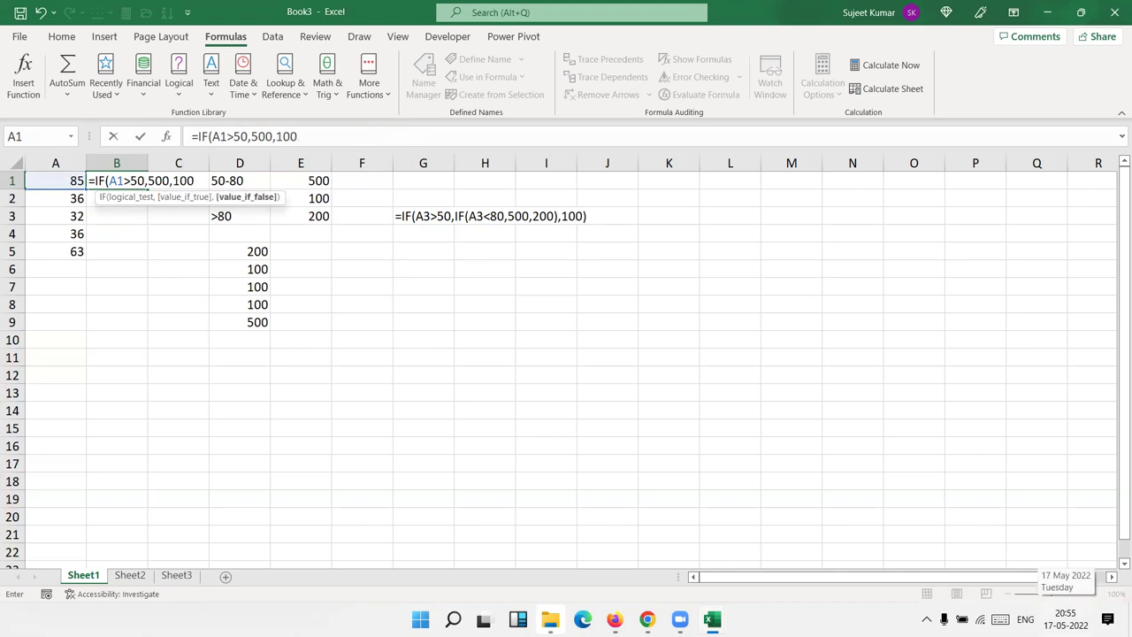
pyautogui.press('Return')
# Reopen B1's IF formula to check it, leaving it unchanged
pyautogui.press('Up')
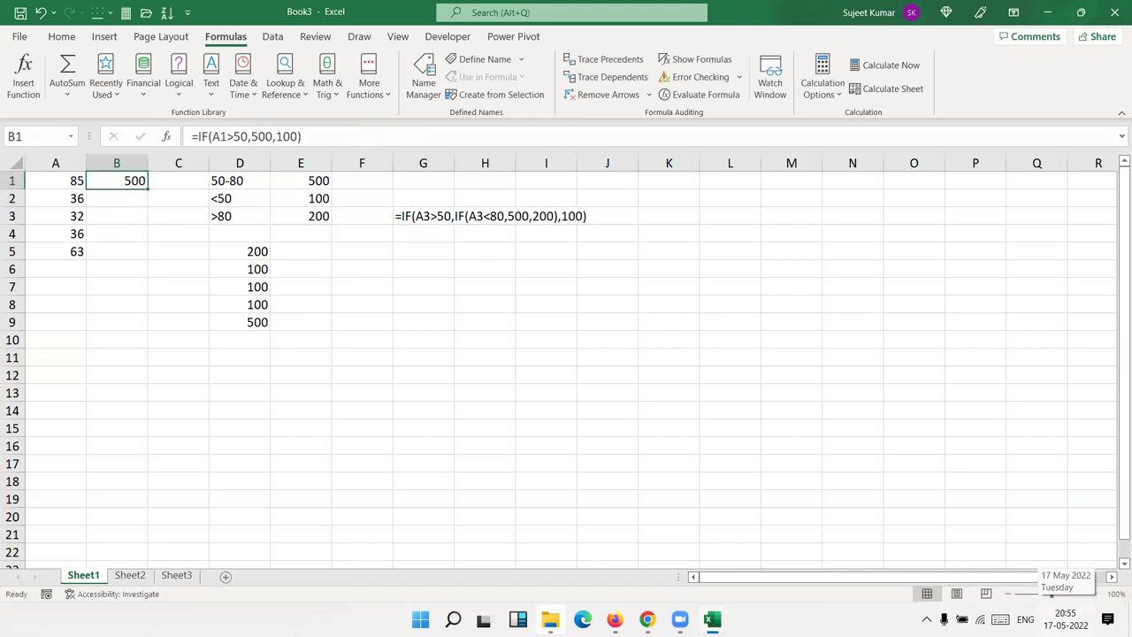
pyautogui.press('F2')
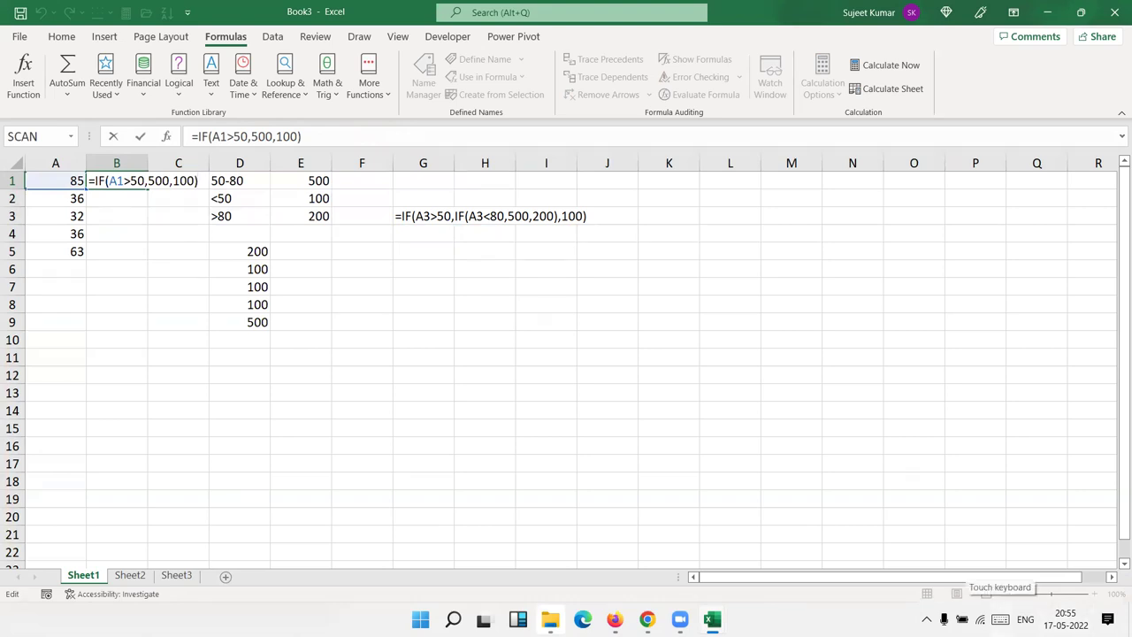
pyautogui.press('Return')
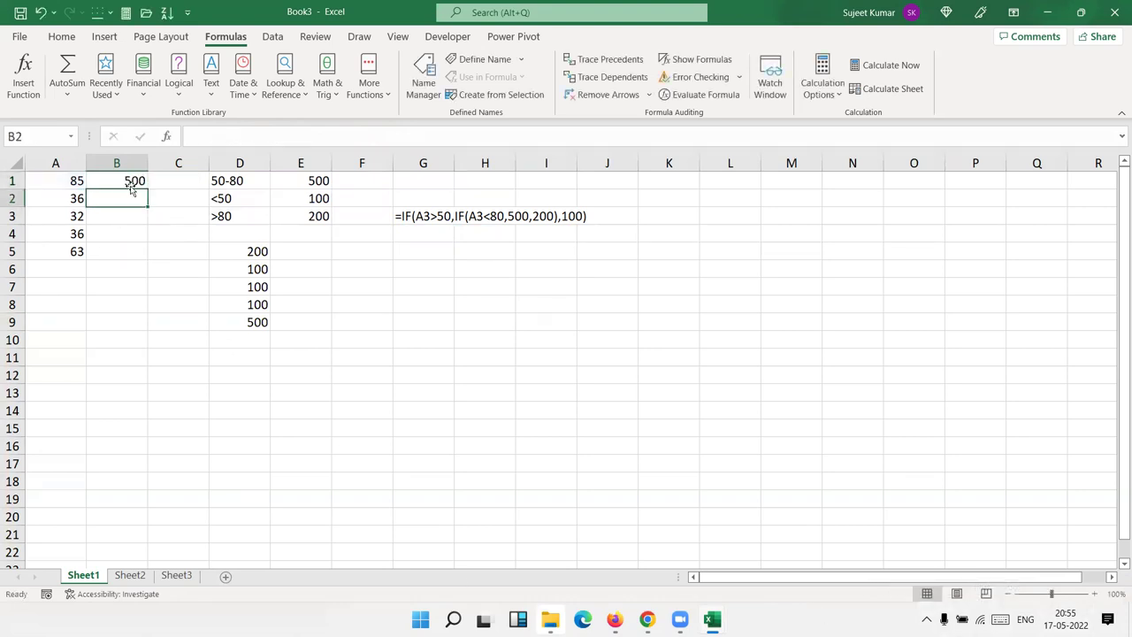
pyautogui.click(130, 183)
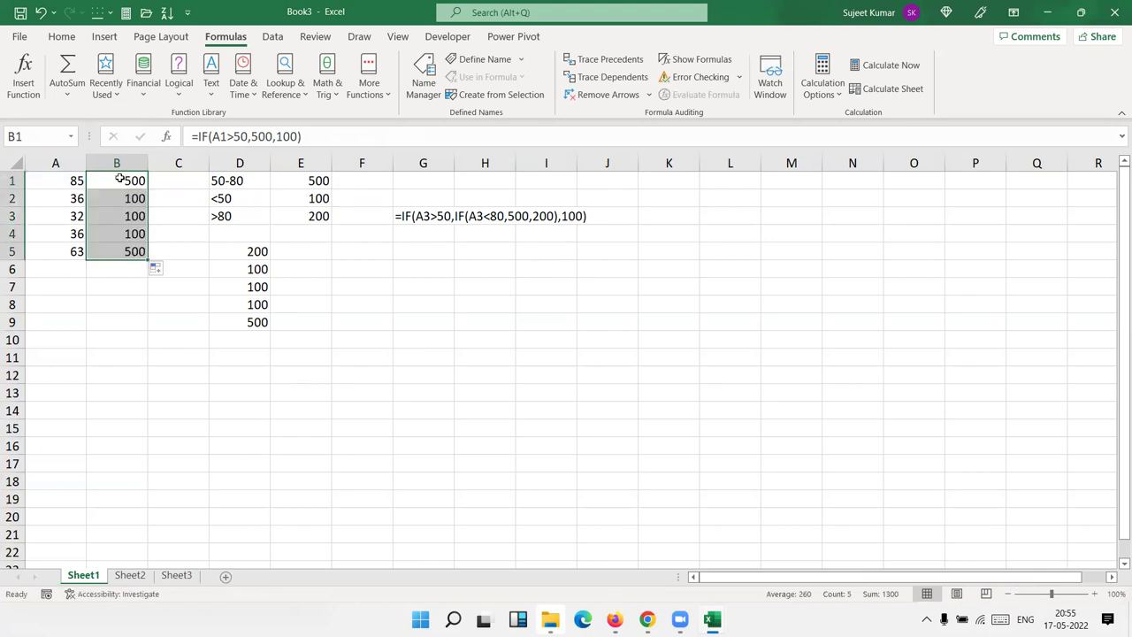
pyautogui.doubleClick(118, 180)
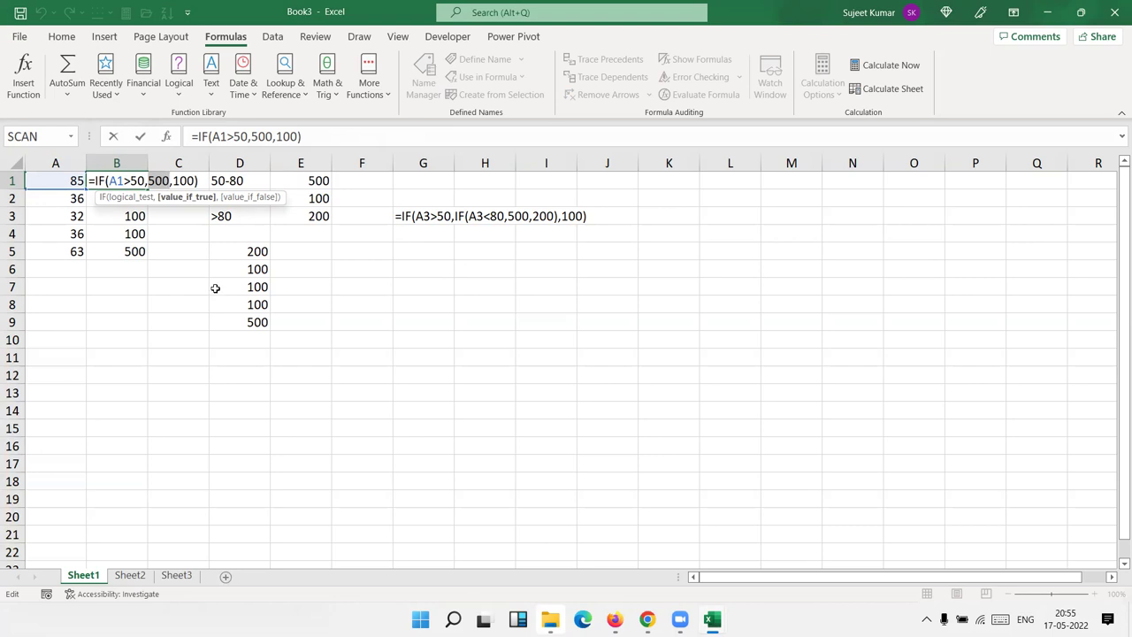
# Enter =IF(A1<80,500,200) in cell C1
pyautogui.hotkey('ctrl', 'Return')
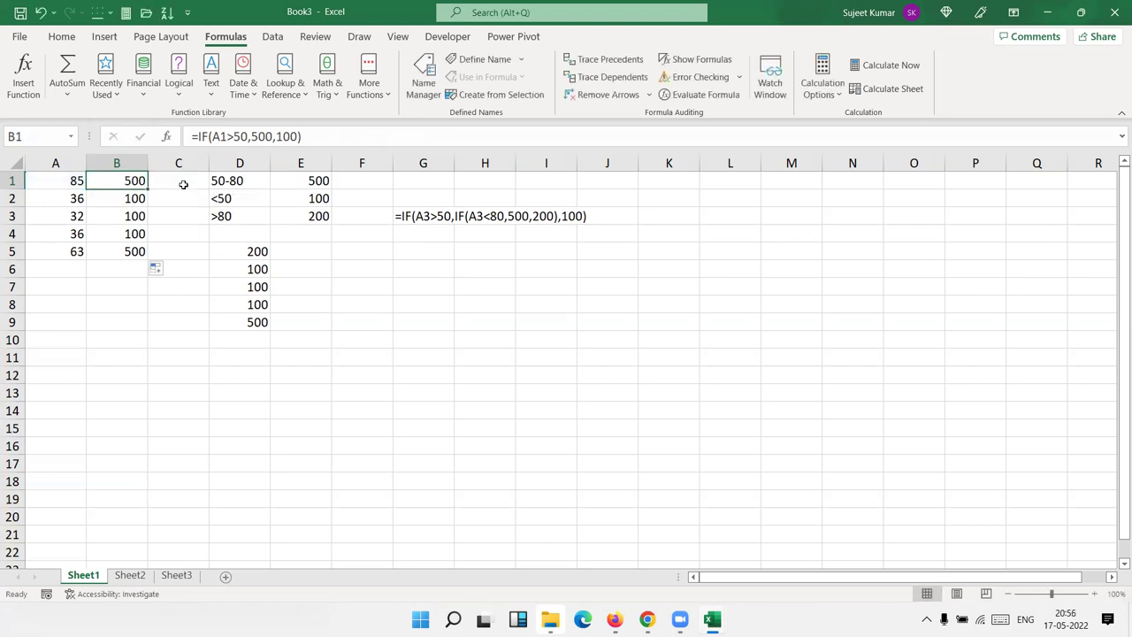
pyautogui.click(184, 182)
pyautogui.write('=IF')
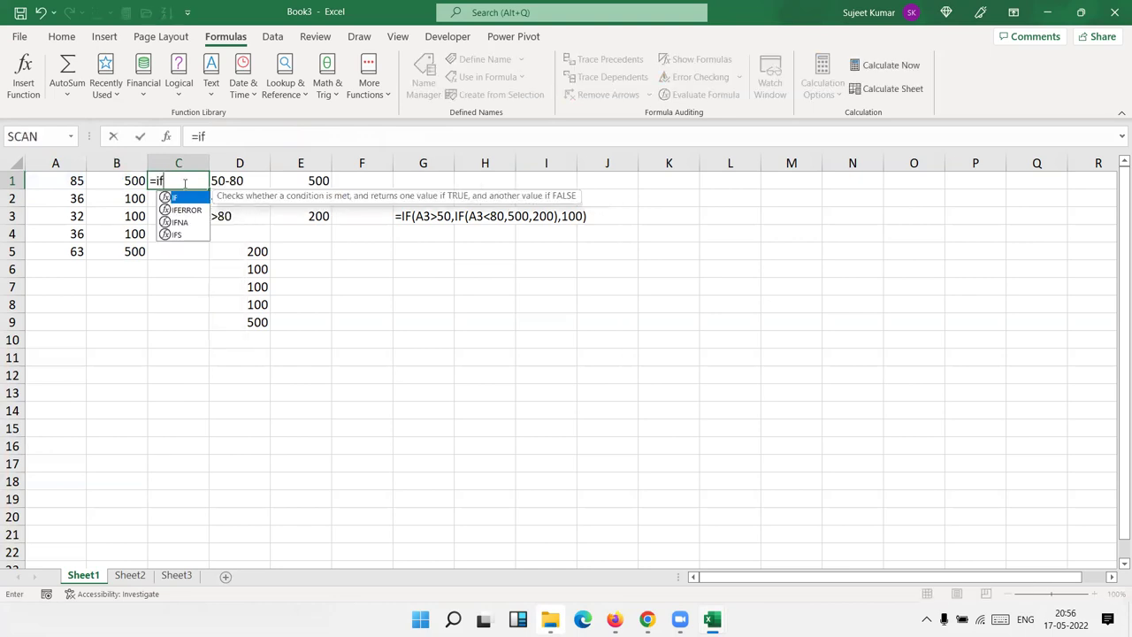
pyautogui.write('(')
pyautogui.press('Left')
pyautogui.press('Left')
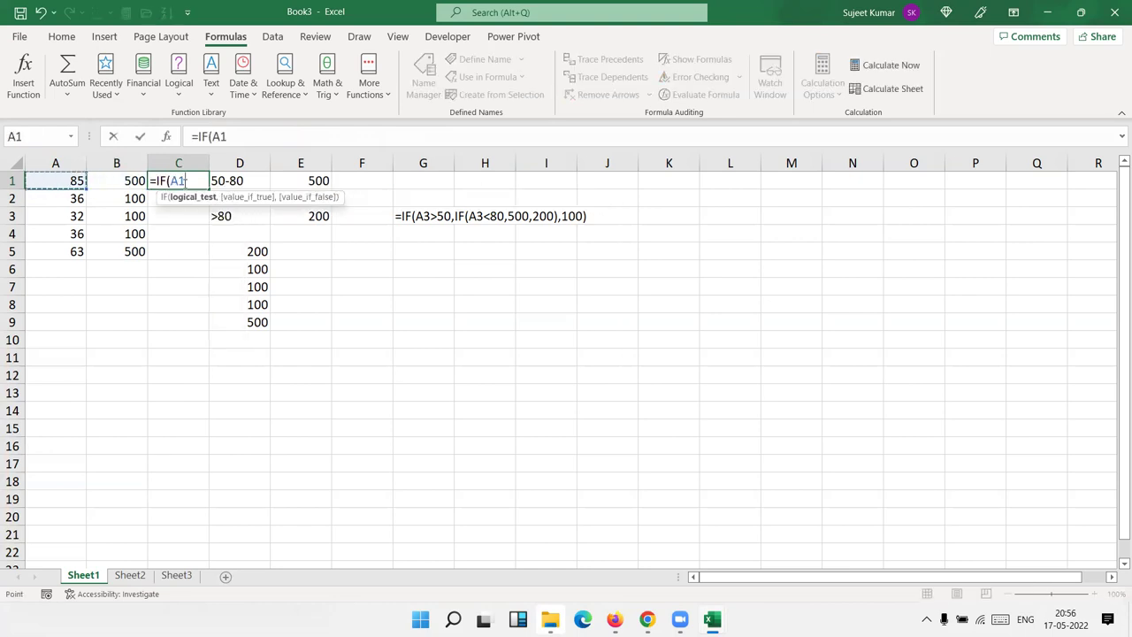
pyautogui.write('>5')
pyautogui.press('BackSpace')
pyautogui.press('BackSpace')
pyautogui.write('<')
pyautogui.write('80')
pyautogui.write(',500')
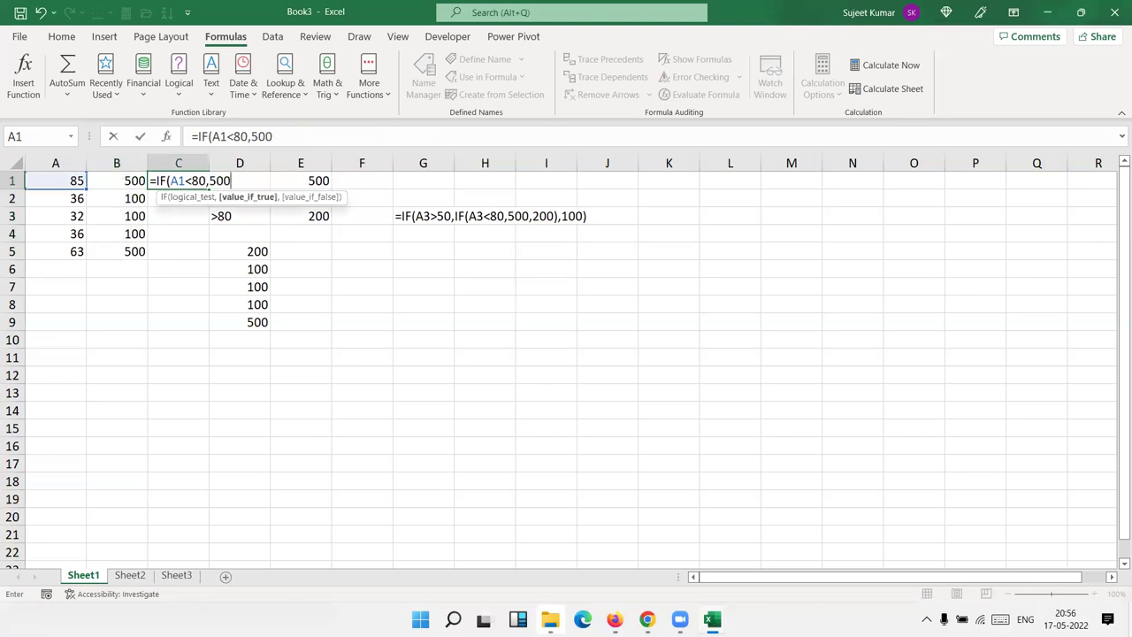
pyautogui.write(',200')
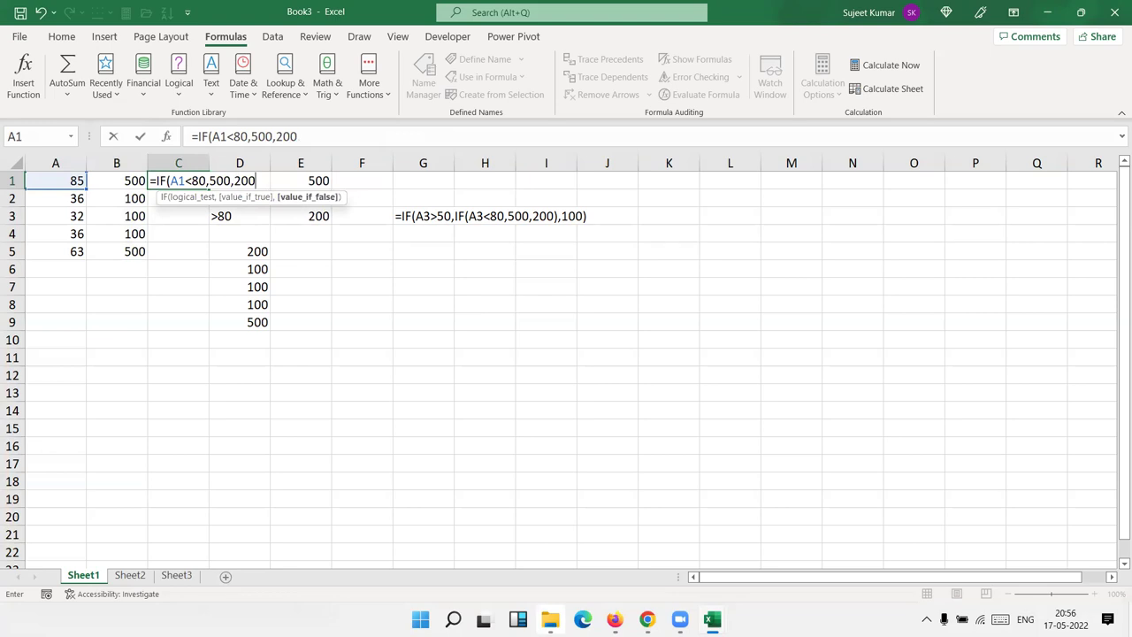
pyautogui.press('Return')
# Fill C1's formula down to C9, then clear the surplus results in C6:C9
pyautogui.click(178, 180)
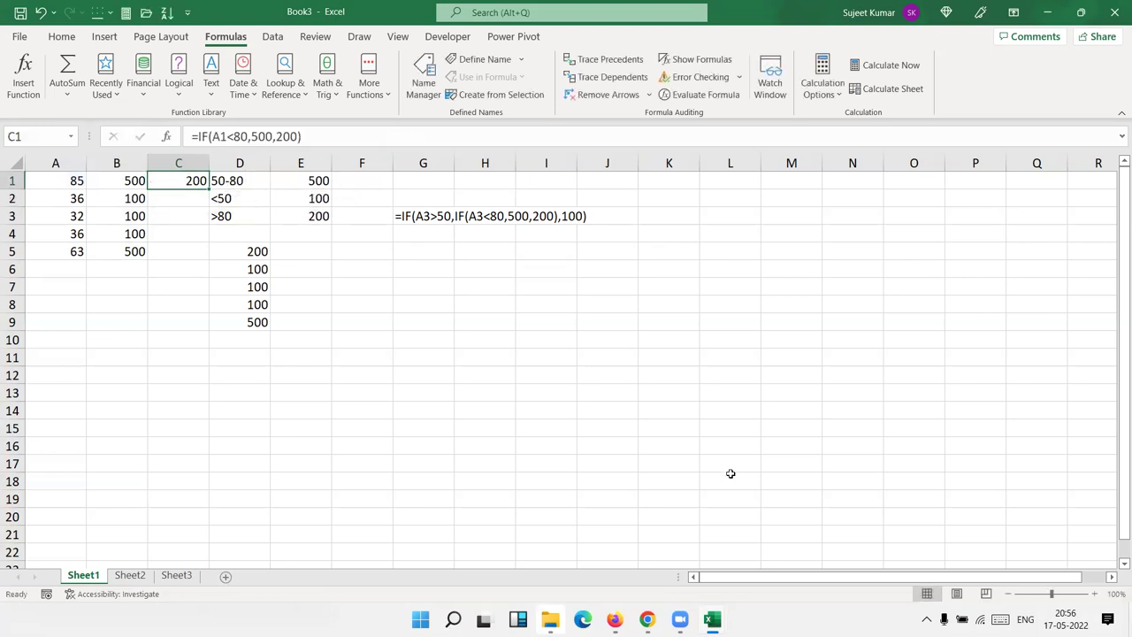
pyautogui.moveTo(210, 188); pyautogui.dragTo(212, 331)
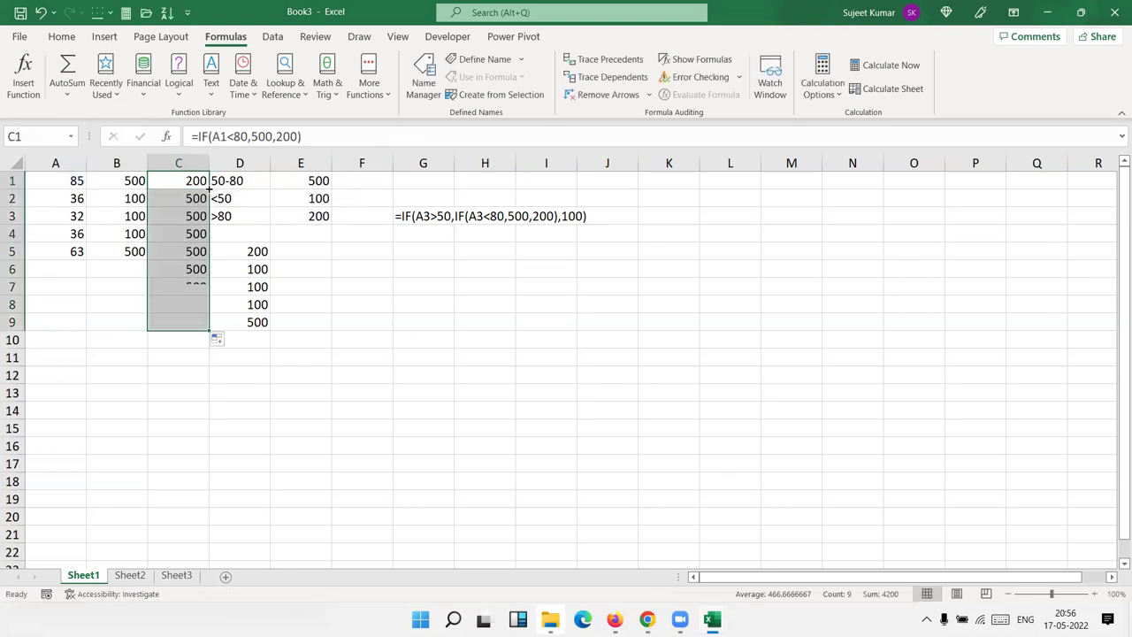
pyautogui.moveTo(202, 267); pyautogui.dragTo(202, 323)
pyautogui.press('Delete')
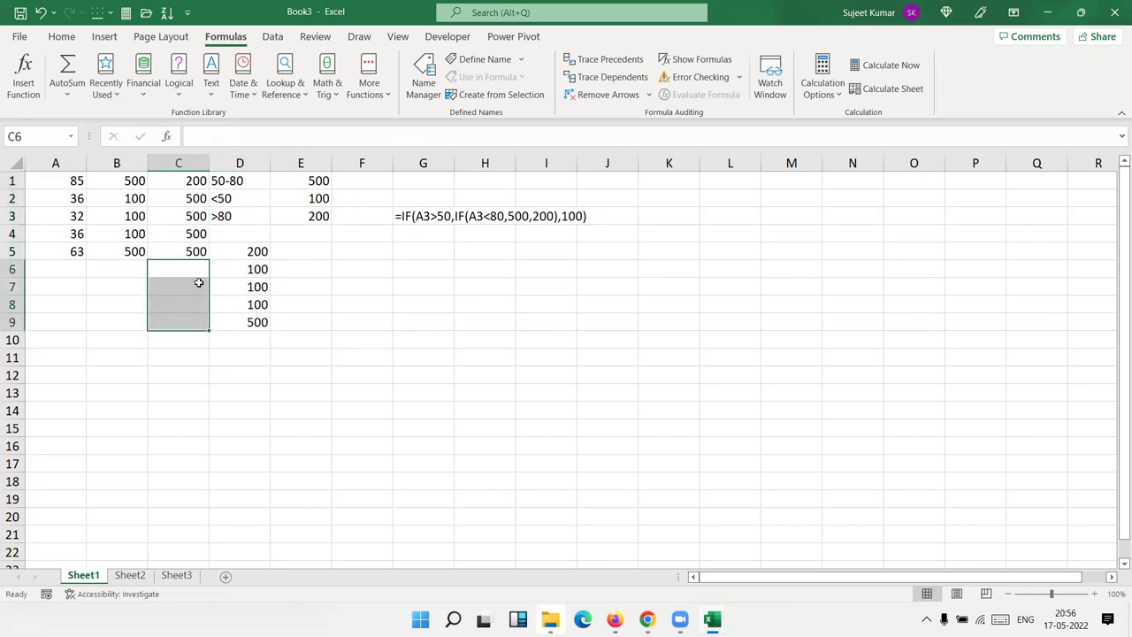
pyautogui.click(185, 251)
pyautogui.click(182, 180)
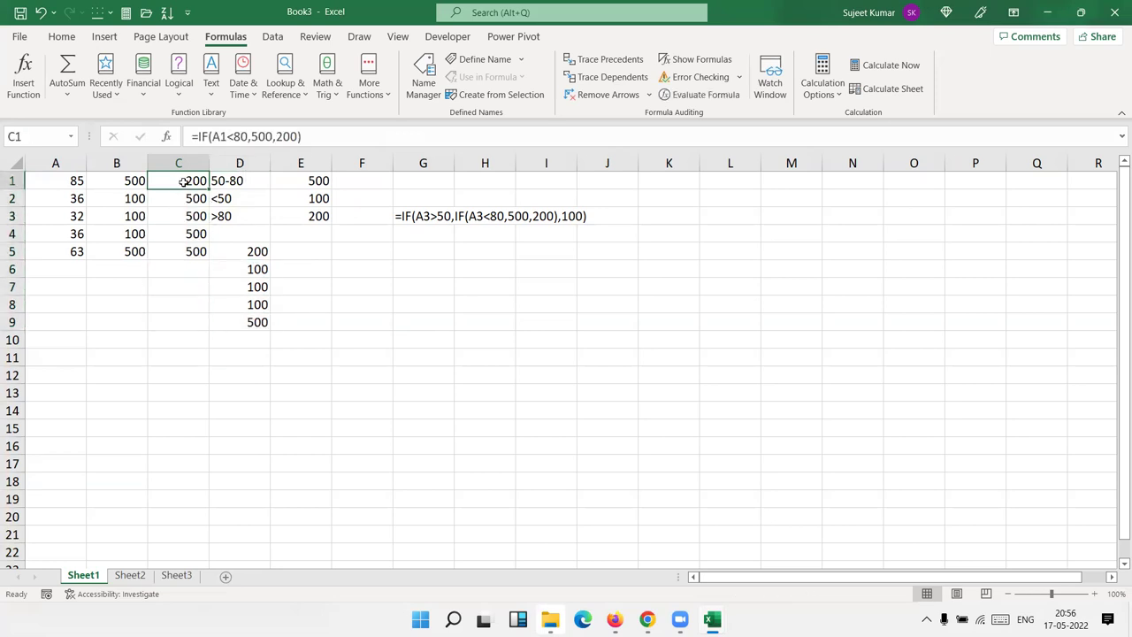
# Copy the IF(A1<80,500,200) expression from C1's formula and try it in B1, then cancel
pyautogui.click(199, 136)
pyautogui.moveTo(200, 136); pyautogui.dragTo(303, 136)
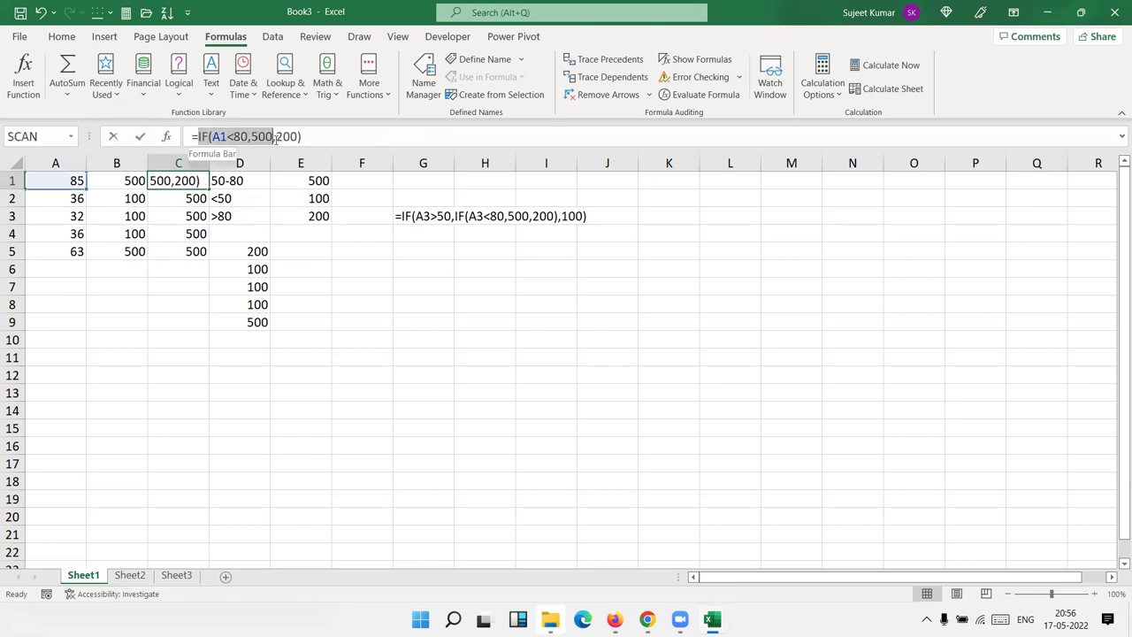
pyautogui.hotkey('ctrl', 'c')
pyautogui.press('Escape')
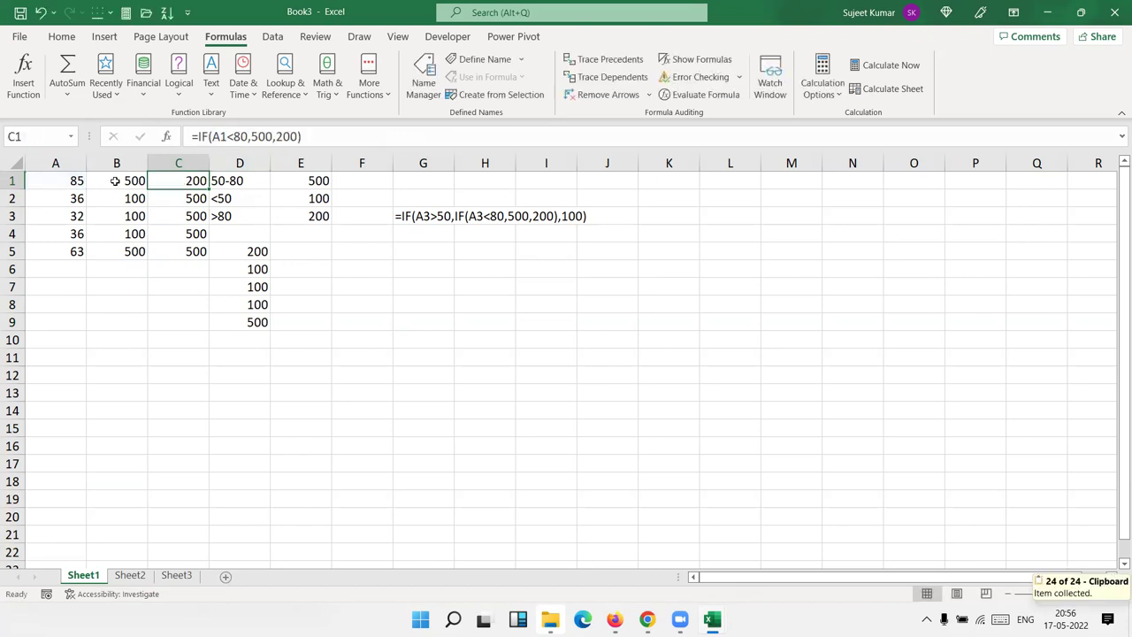
pyautogui.doubleClick(116, 181)
pyautogui.moveTo(160, 181); pyautogui.dragTo(147, 181)
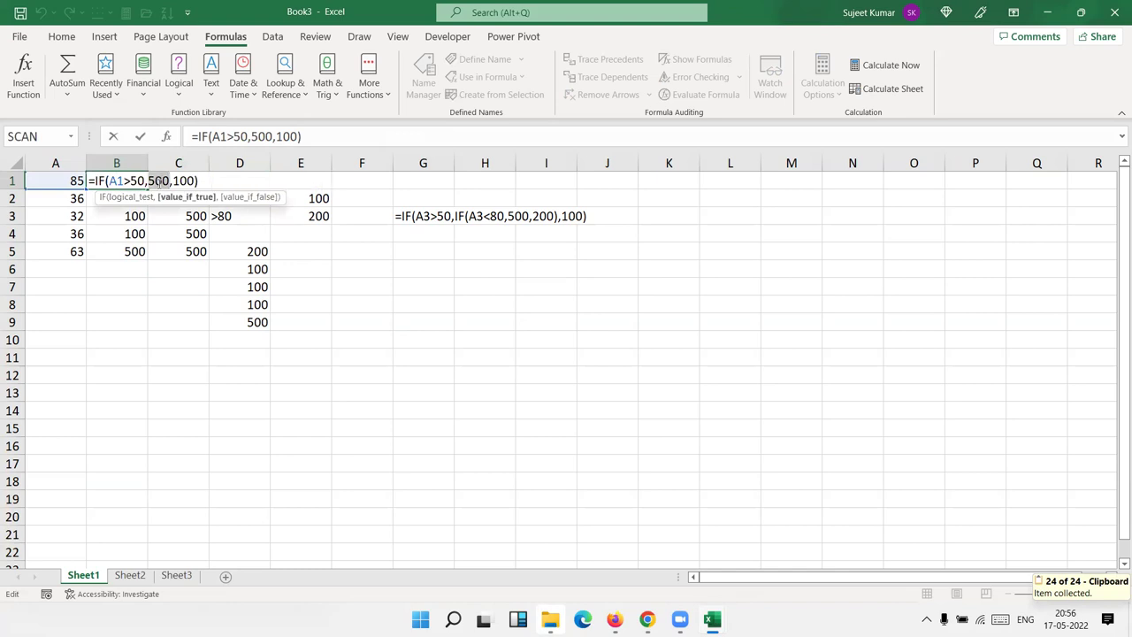
pyautogui.hotkey('ctrl', 'v')
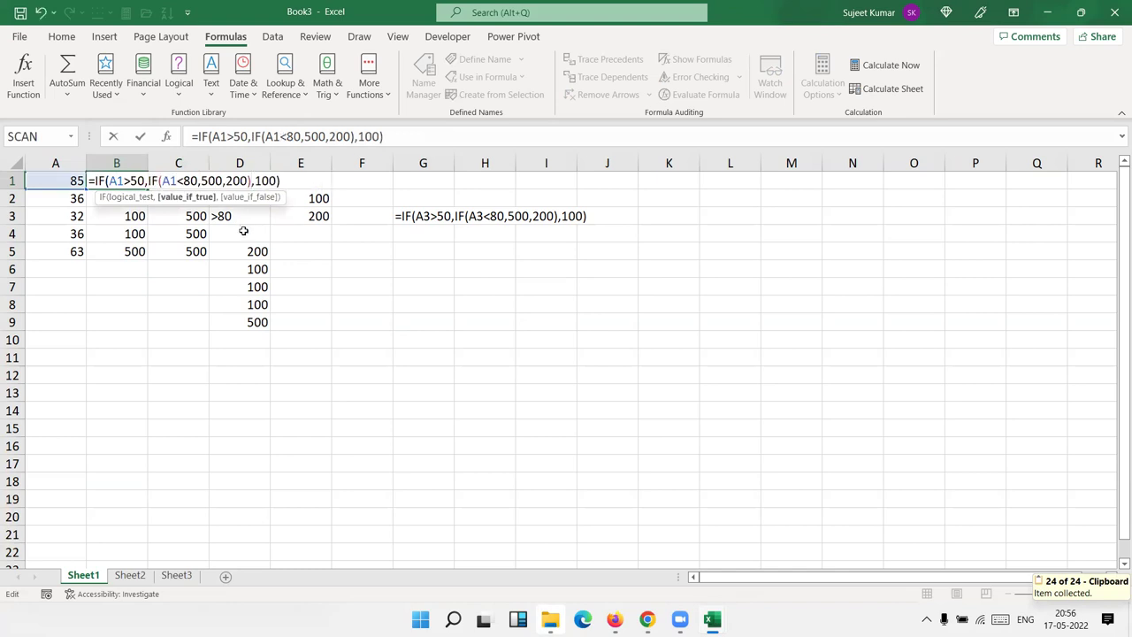
pyautogui.press('Escape')
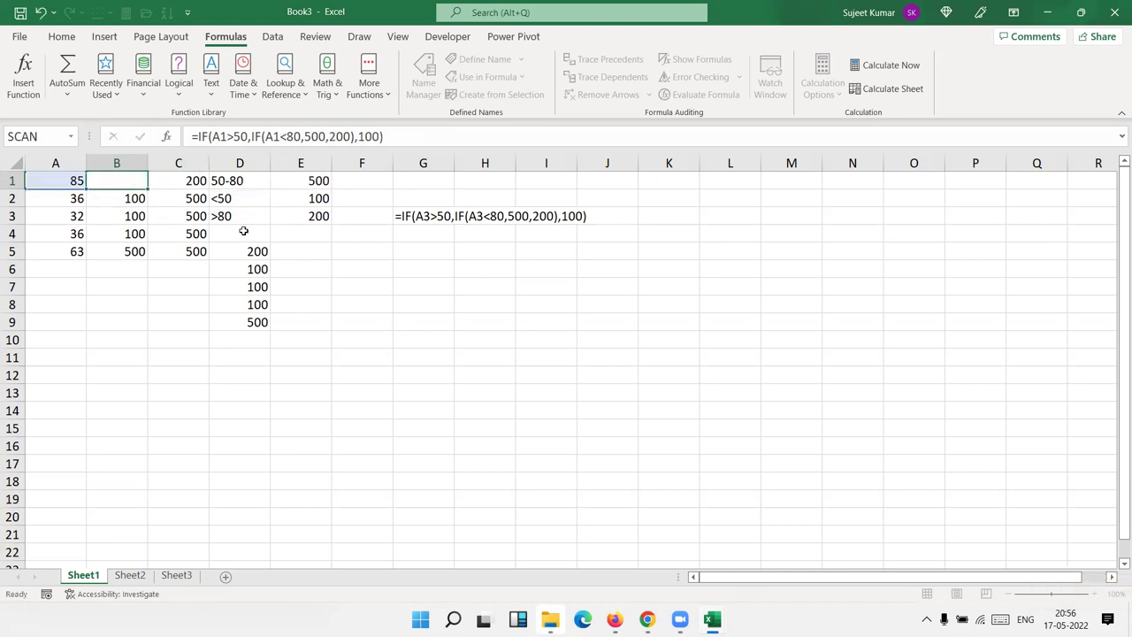
# Replace 500 in B1's formula to make =IF(A1>50,IF(A1<80,500,200),100)
pyautogui.moveTo(127, 206)
pyautogui.mouseDown()
pyautogui.moveTo(180, 204)
pyautogui.moveTo(133, 201)
pyautogui.mouseUp()
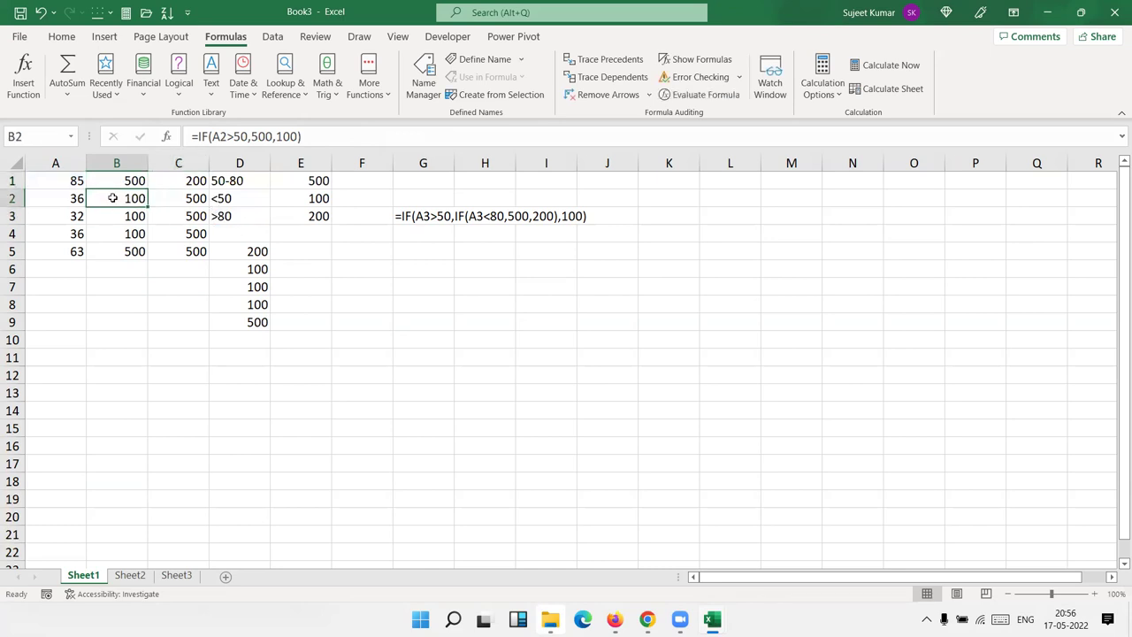
pyautogui.click(192, 194)
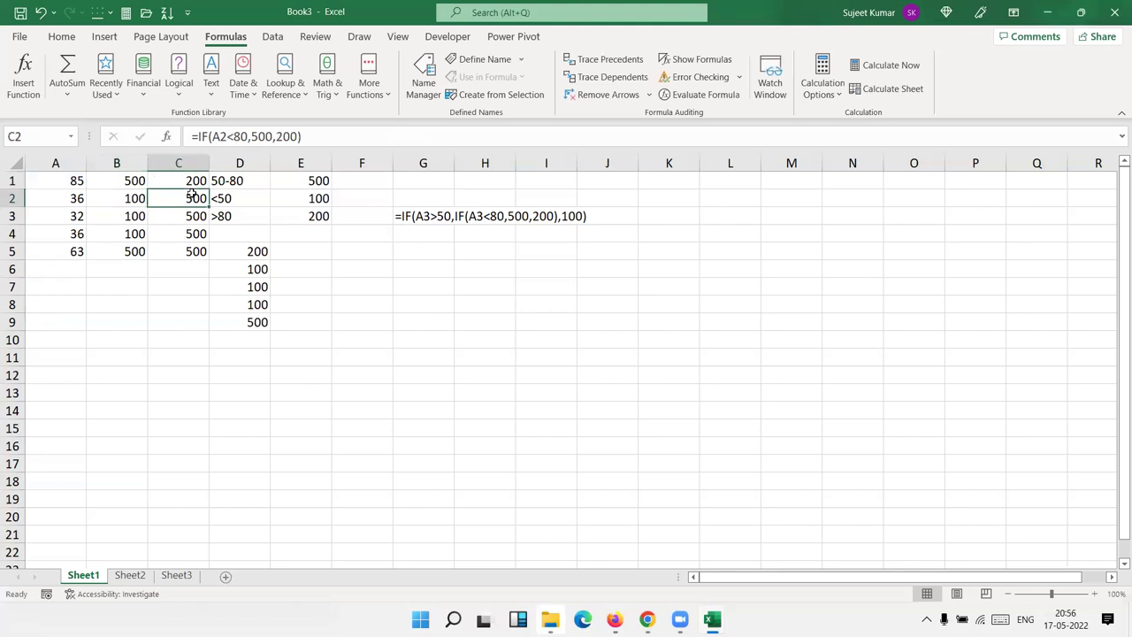
pyautogui.click(144, 182)
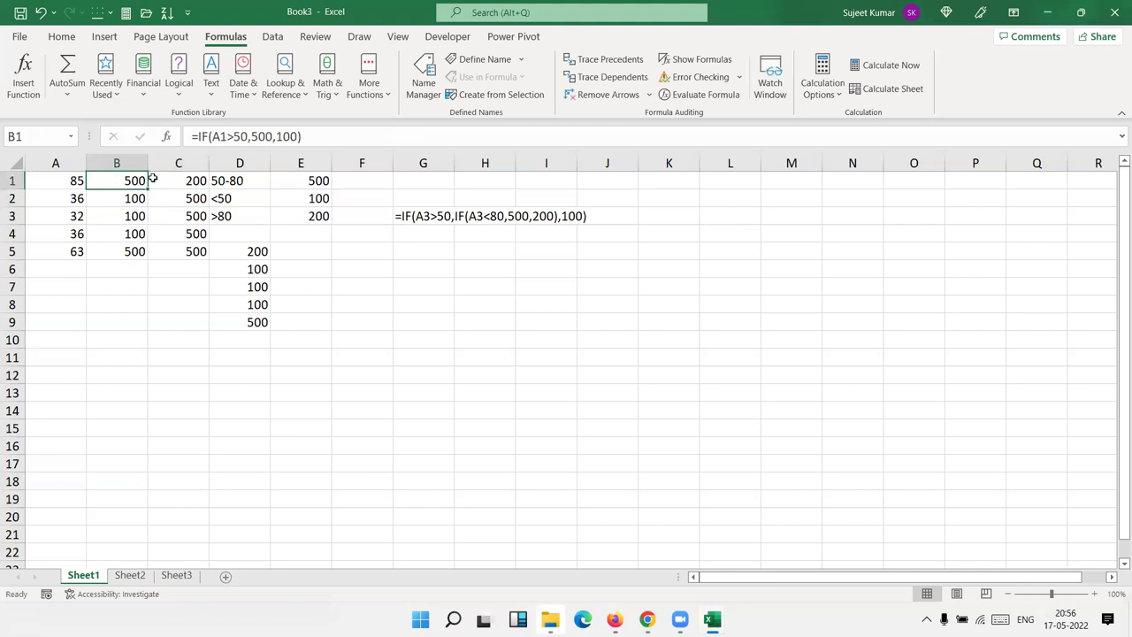
pyautogui.click(255, 137)
pyautogui.doubleClick(254, 137)
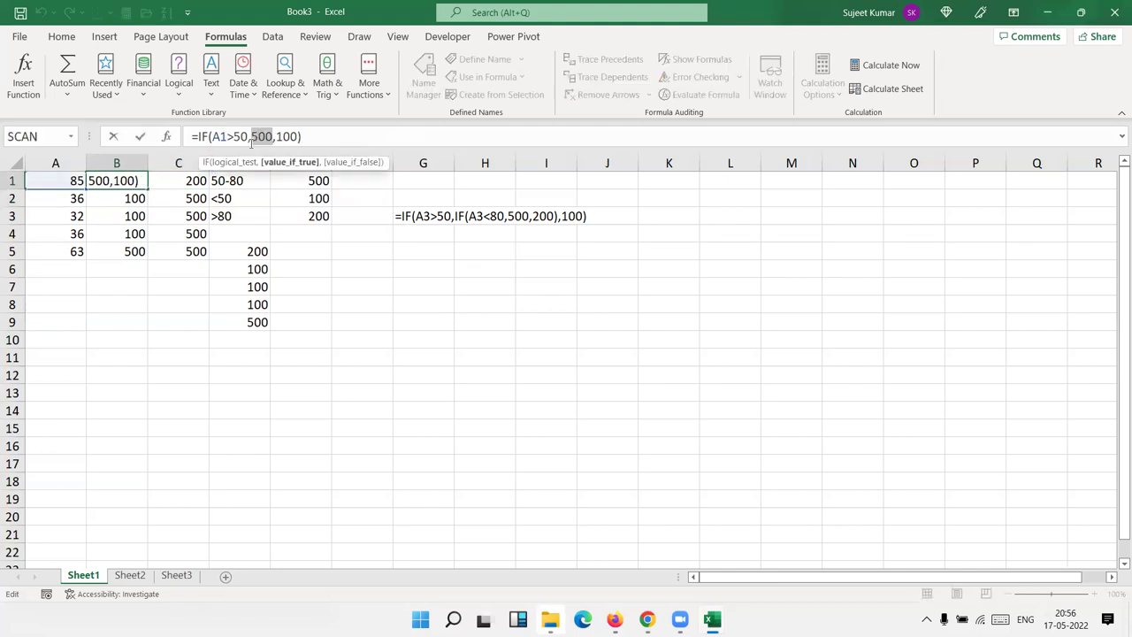
pyautogui.hotkey('ctrl', 'v')
pyautogui.press('Return')
# Fill the nested IF formula down B1:B5 with Ctrl+D
pyautogui.press('Up')
pyautogui.hotkey('ctrl', 'Down')
pyautogui.hotkey('ctrl', 'Up')
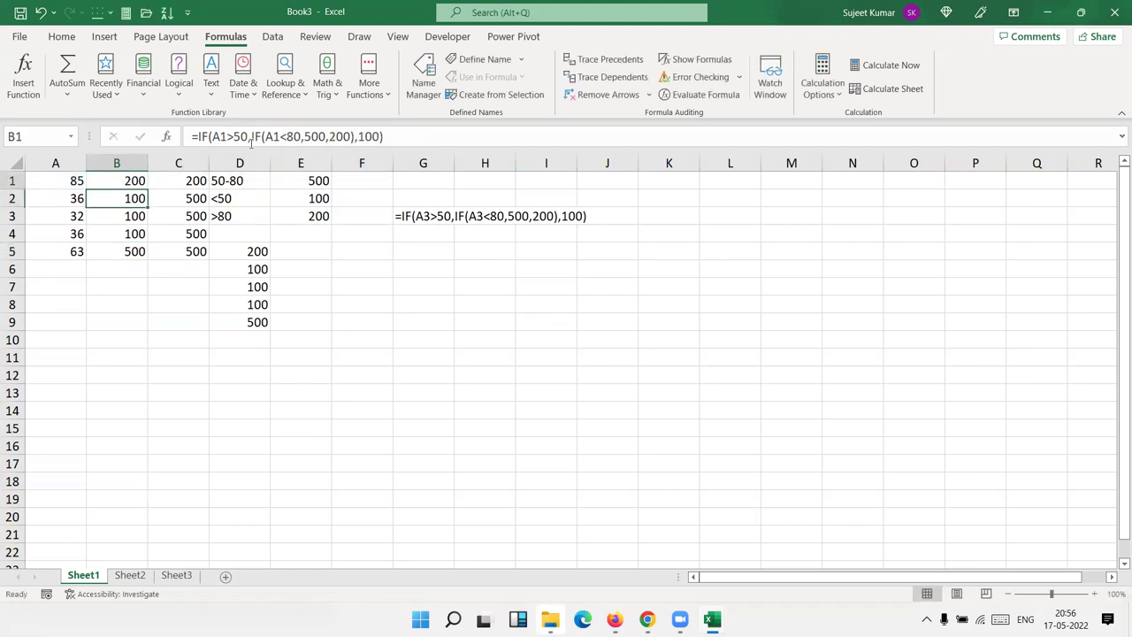
pyautogui.hotkey('ctrl', 'shift', 'Down')
pyautogui.hotkey('ctrl', 'd')
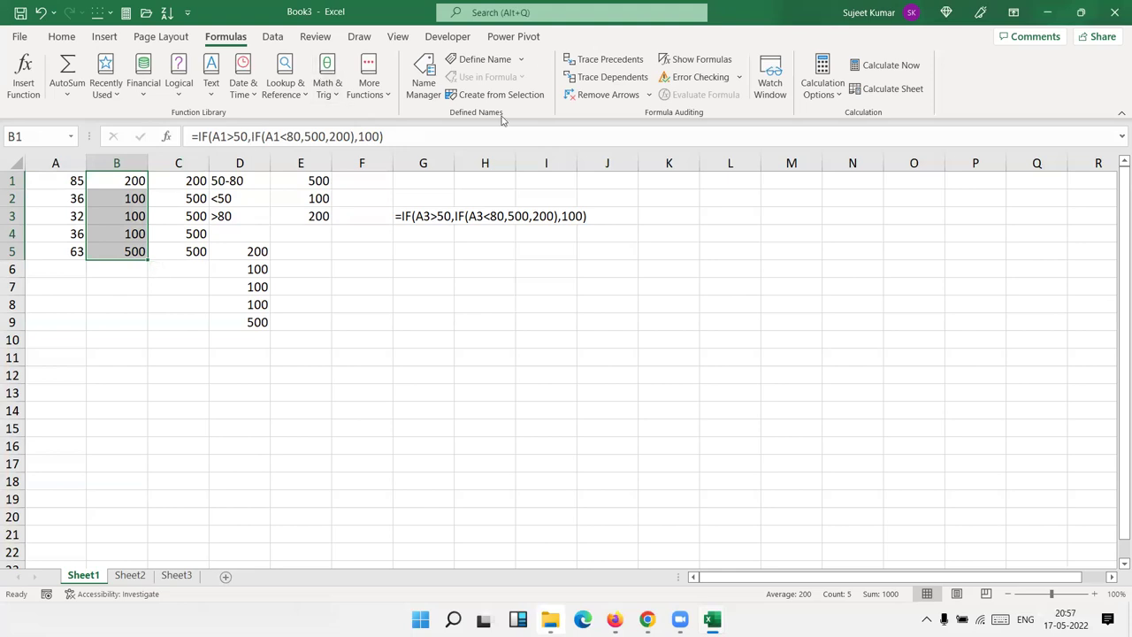
# Move the formula text from G3 to F6 and delete it
pyautogui.click(458, 220)
pyautogui.click(421, 223)
pyautogui.moveTo(416, 226); pyautogui.dragTo(358, 273)
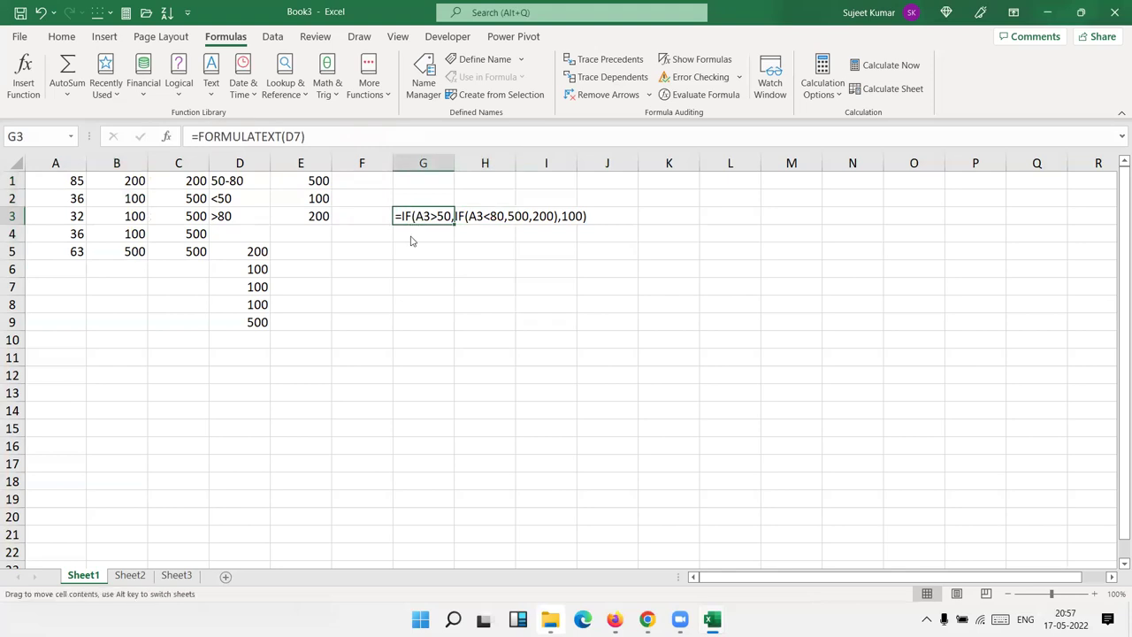
pyautogui.press('Delete')
# Type Sat in I1 and fill the weekday series down to I13
pyautogui.hotkey('ctrl', 'Up')
pyautogui.press('Right')
pyautogui.press('Right')
pyautogui.press('Right')
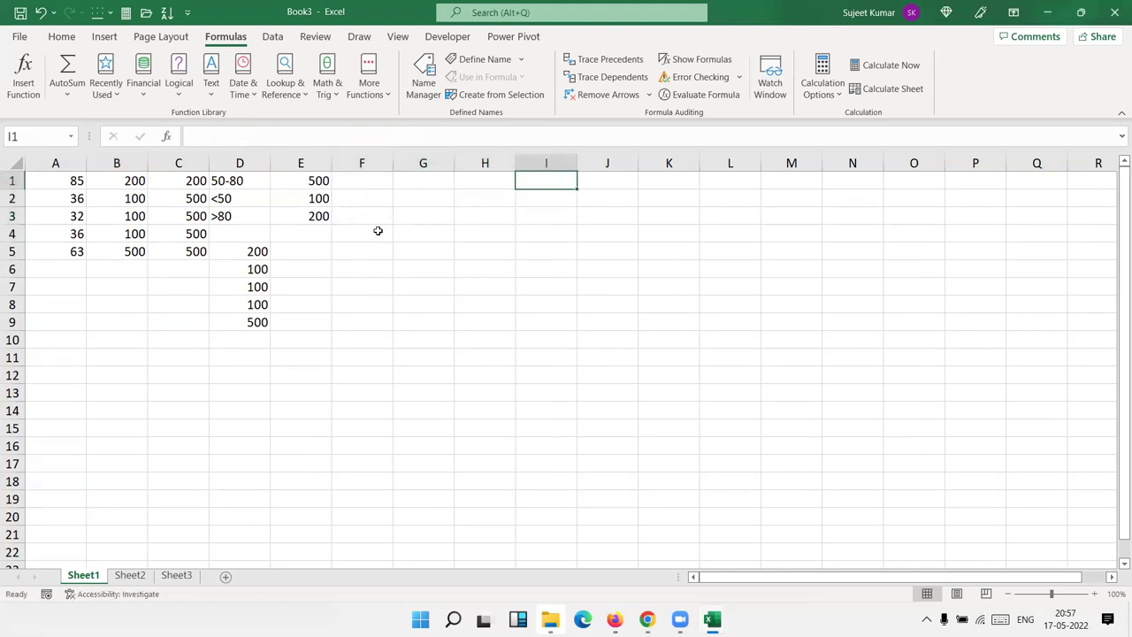
pyautogui.write('sA')
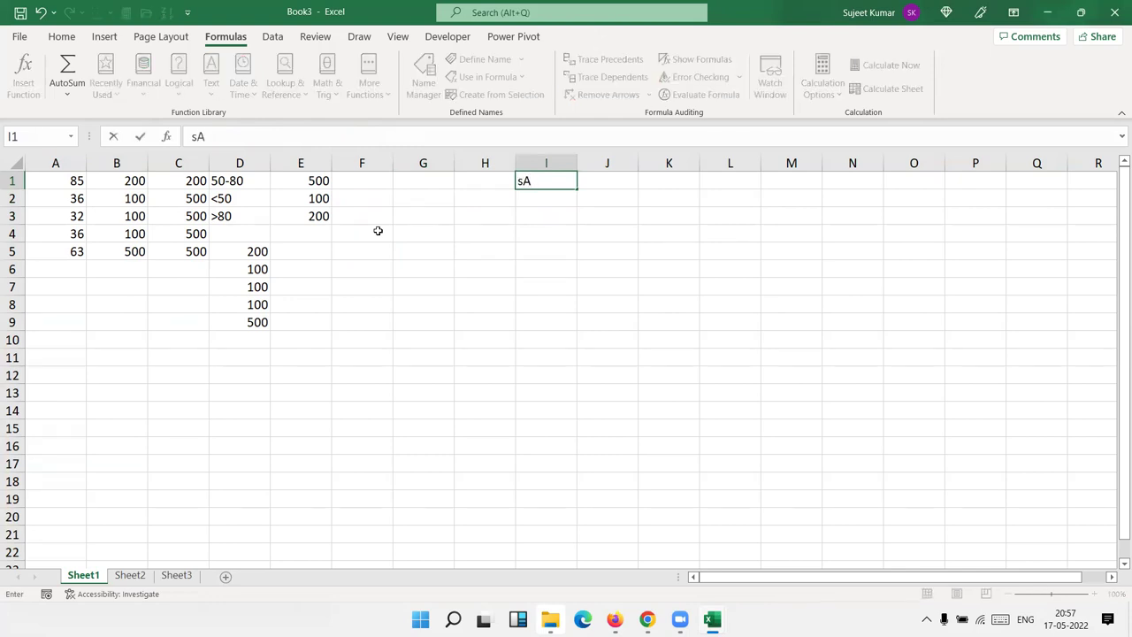
pyautogui.write('T')
pyautogui.press('Return')
pyautogui.press('Up')
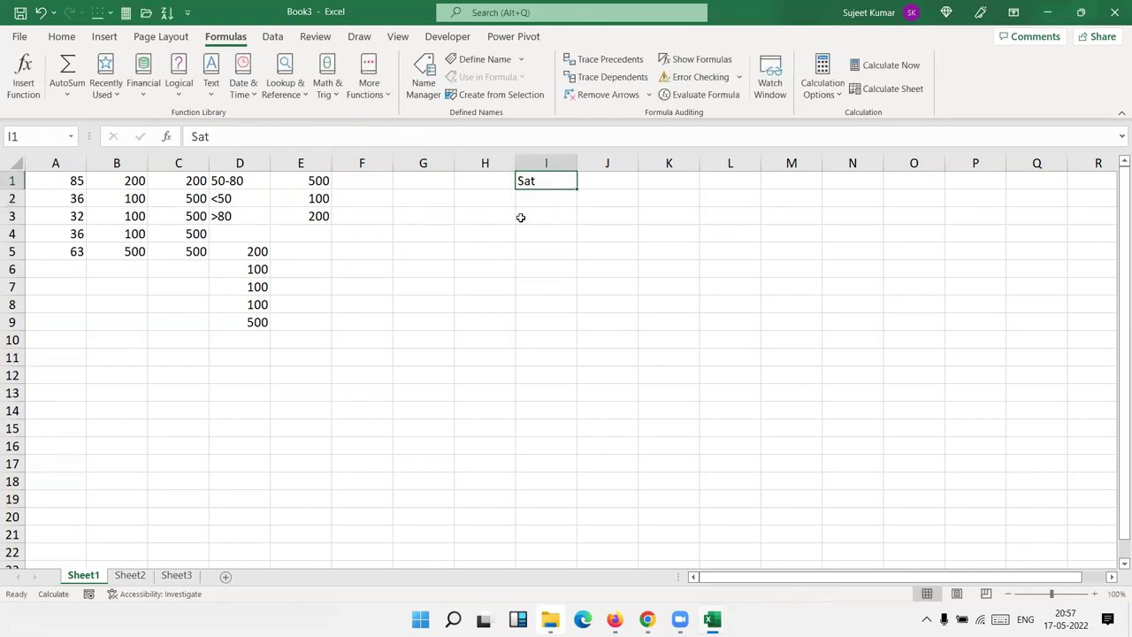
pyautogui.moveTo(575, 188); pyautogui.dragTo(543, 402)
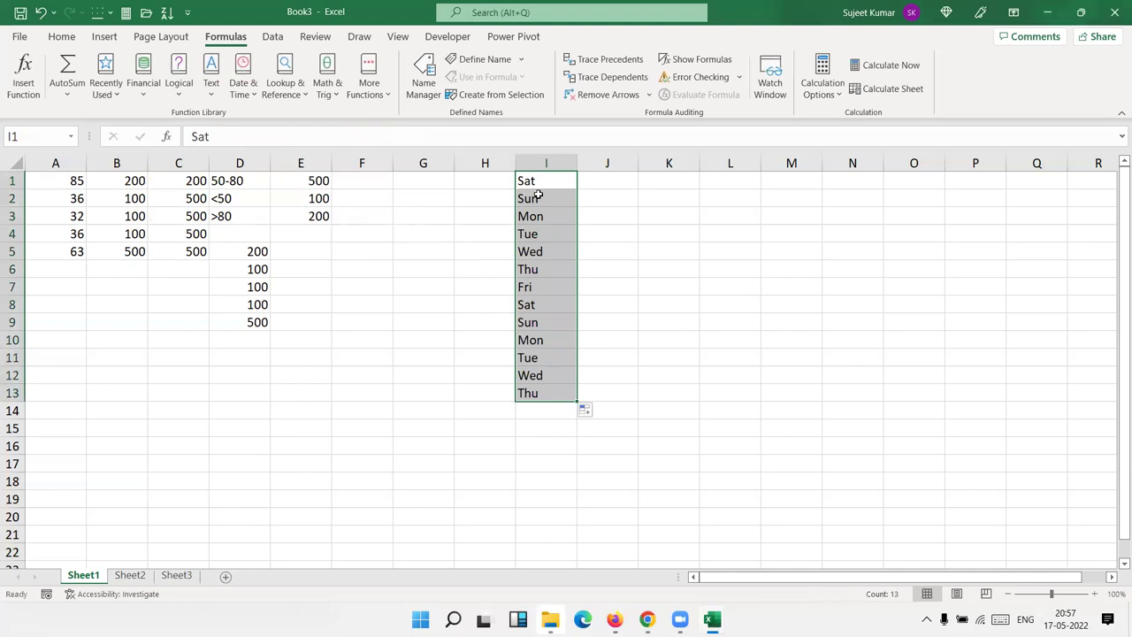
# Enter =OR(I1="sat",I1="Sun") in J1 and copy it down to J13
pyautogui.click(591, 187)
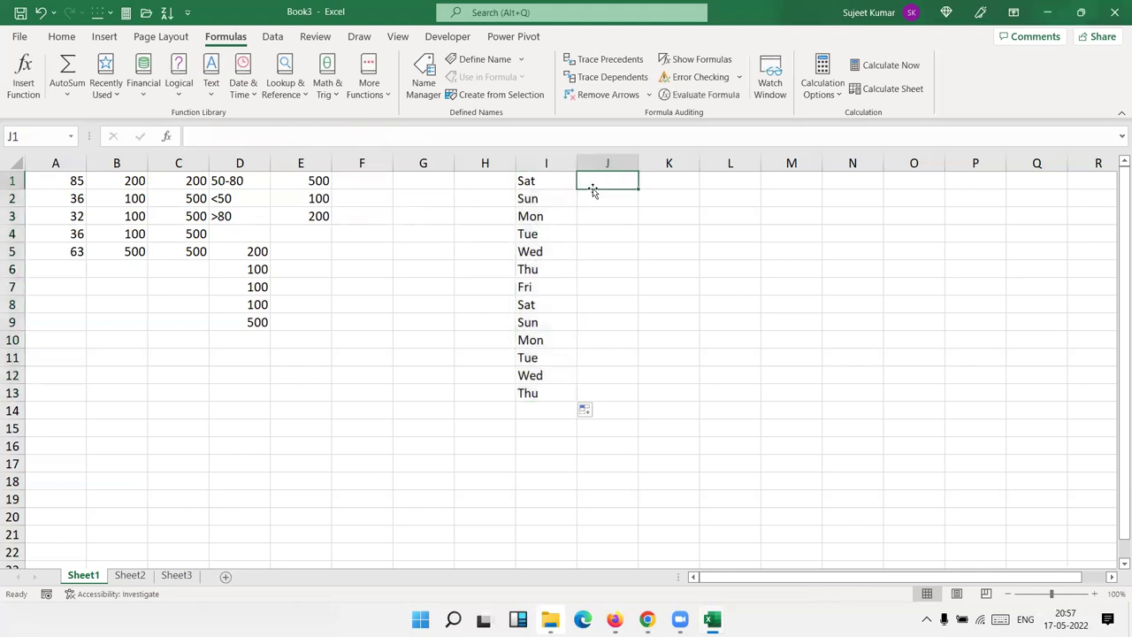
pyautogui.write('=')
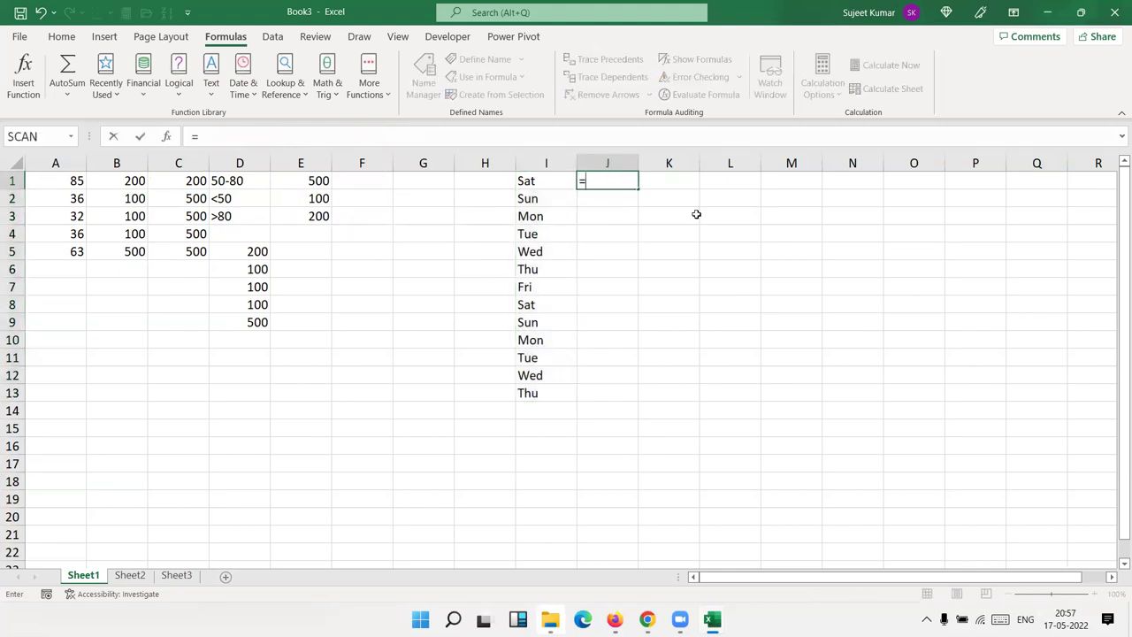
pyautogui.write('or (')
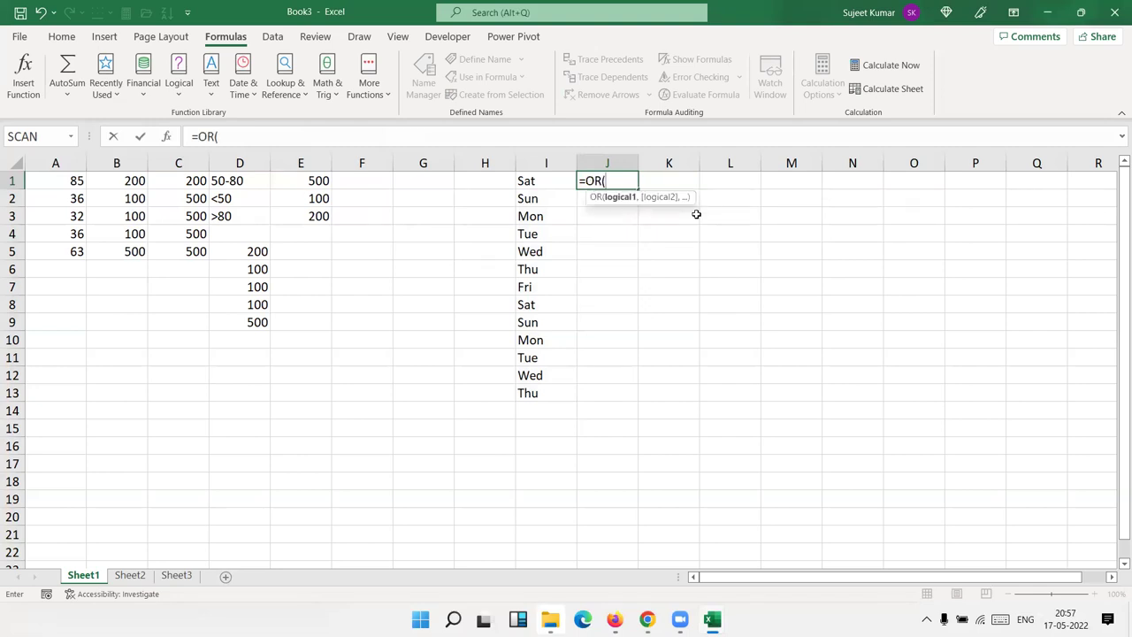
pyautogui.press('Left')
pyautogui.write('="sat",')
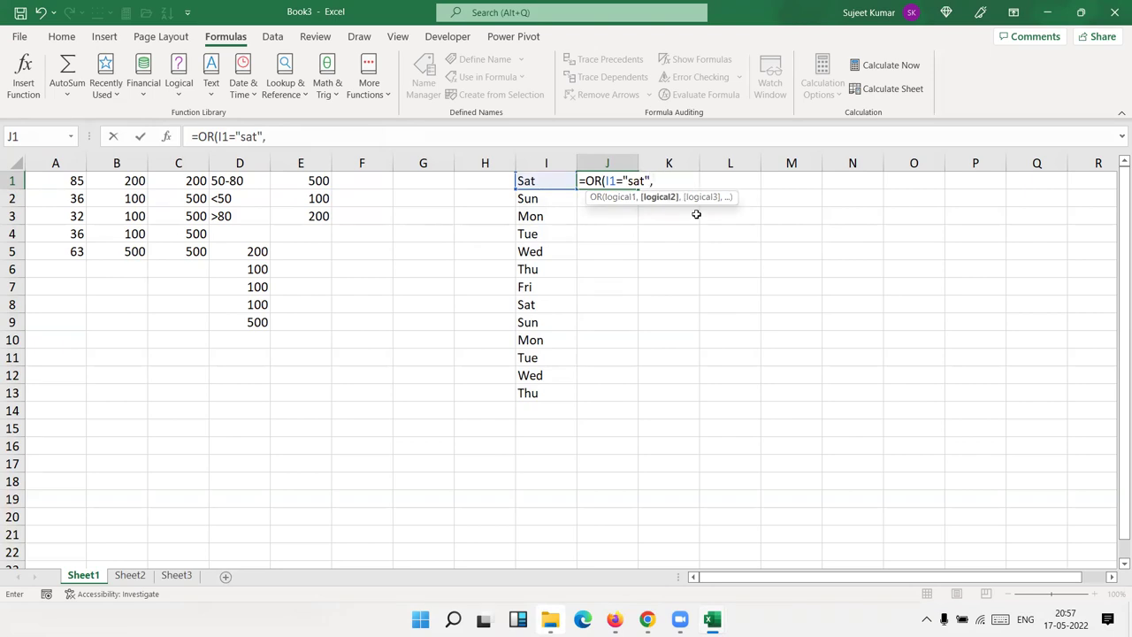
pyautogui.press('Left')
pyautogui.write('="Sun"')
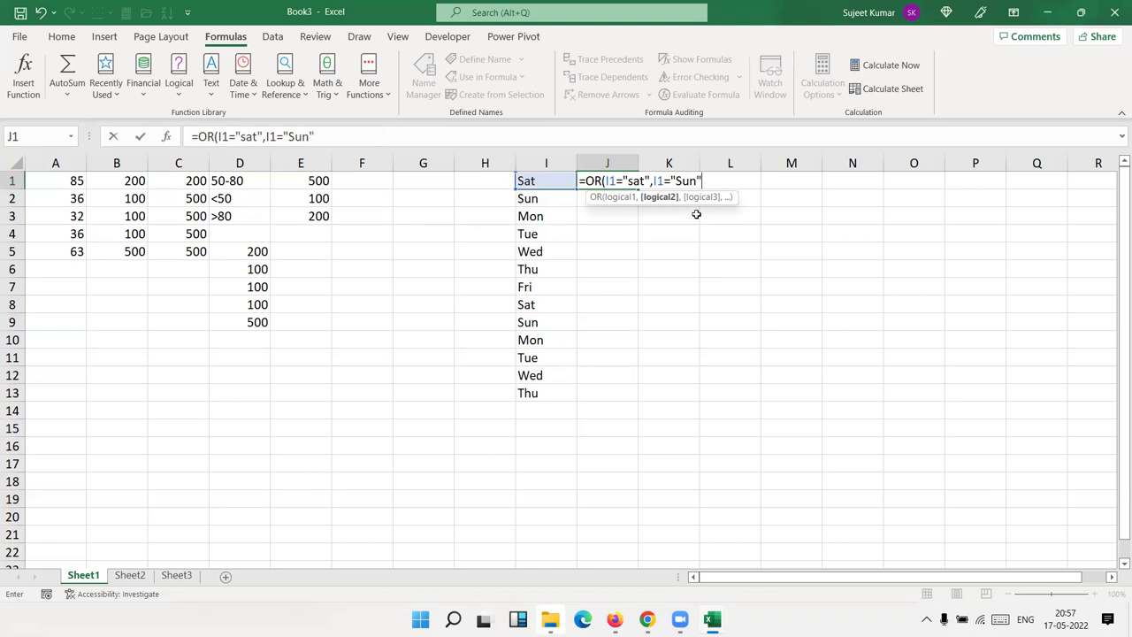
pyautogui.write(')')
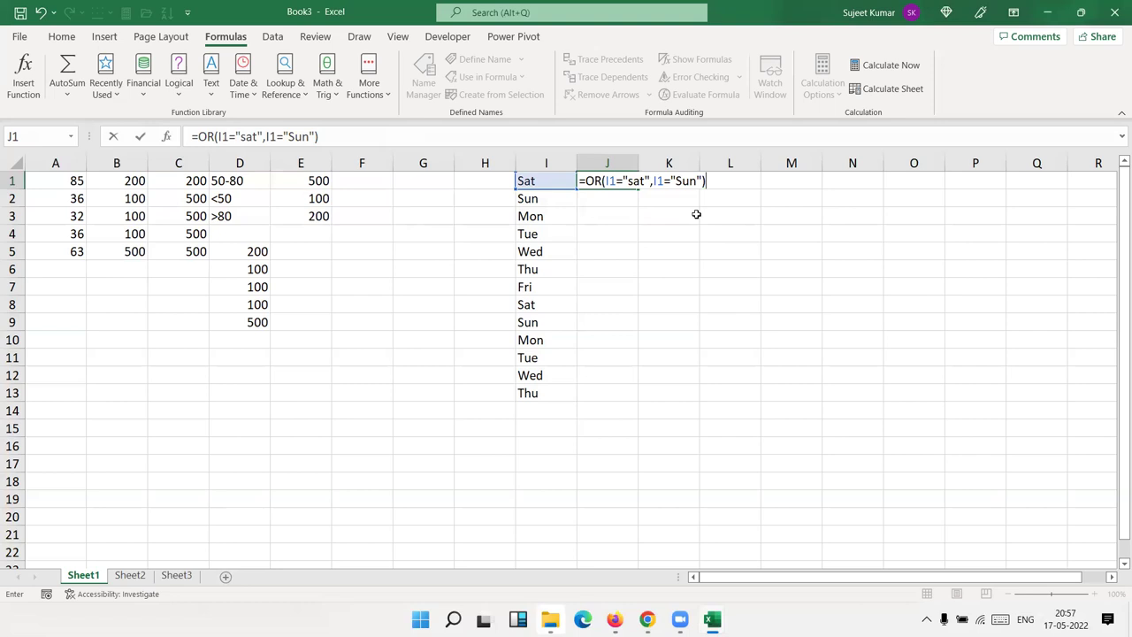
pyautogui.hotkey('ctrl', 'Return')
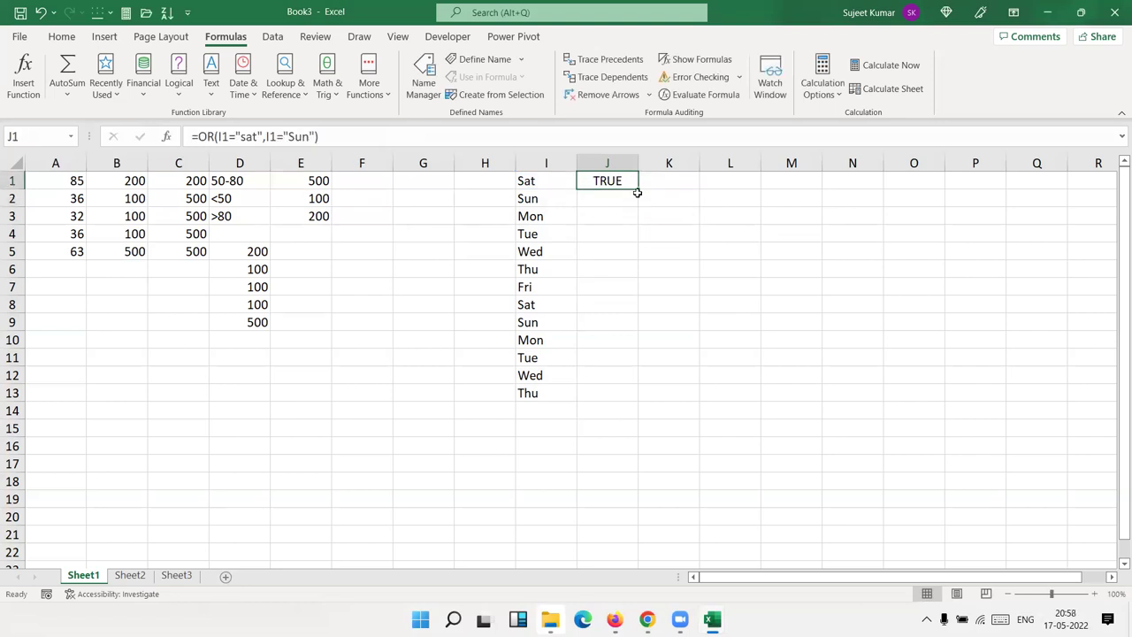
pyautogui.doubleClick(637, 189)
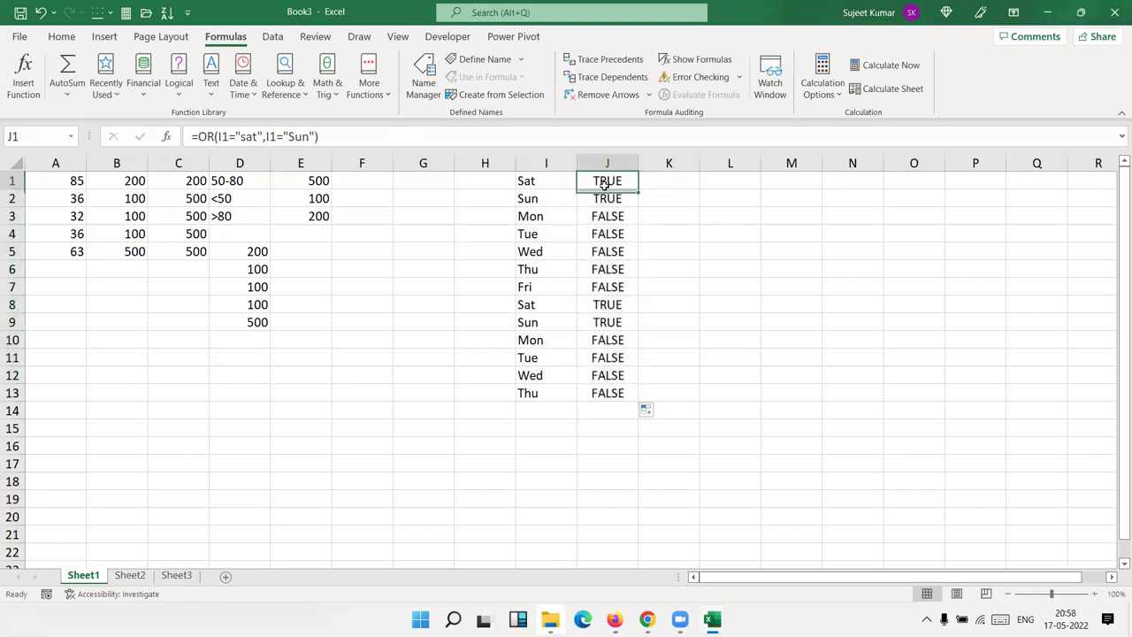
pyautogui.doubleClick(602, 181)
pyautogui.click(586, 181)
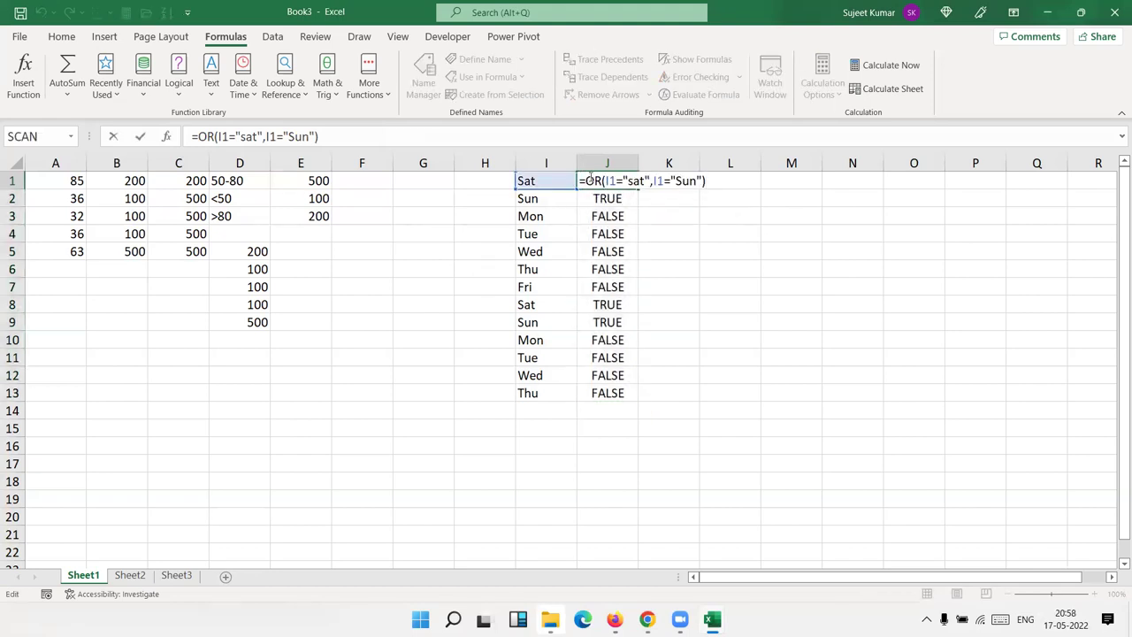
# Change J1 to =IF(OR(I1="sat",I1="Sun"),"WE","WR") and fill it down to J13
pyautogui.write('if')
pyautogui.press('Tab')
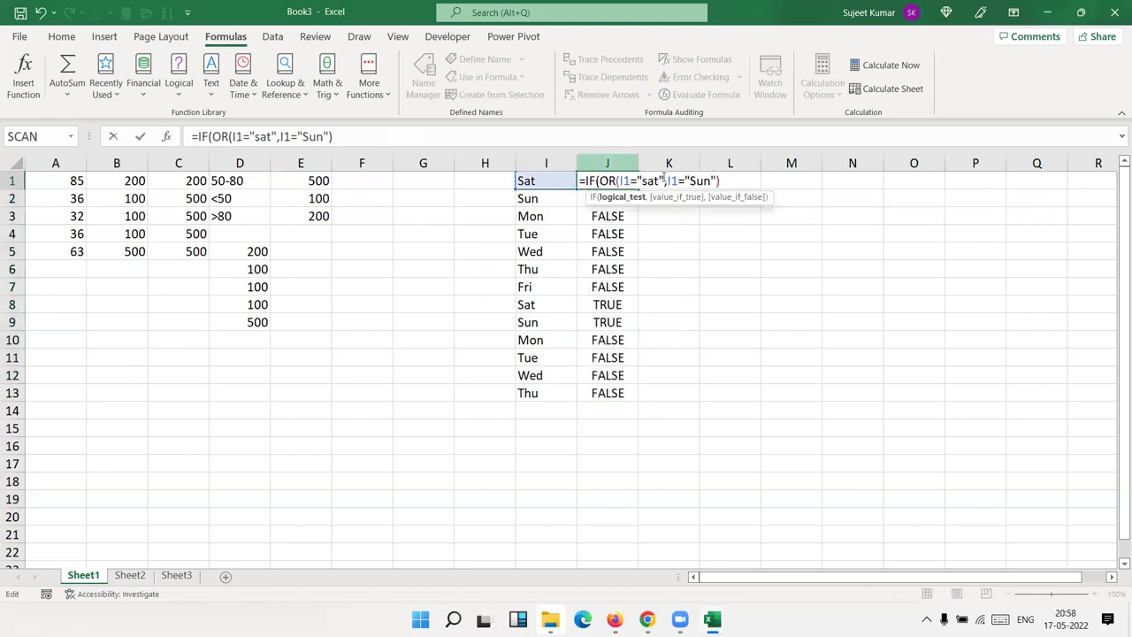
pyautogui.click(744, 183)
pyautogui.write(',')
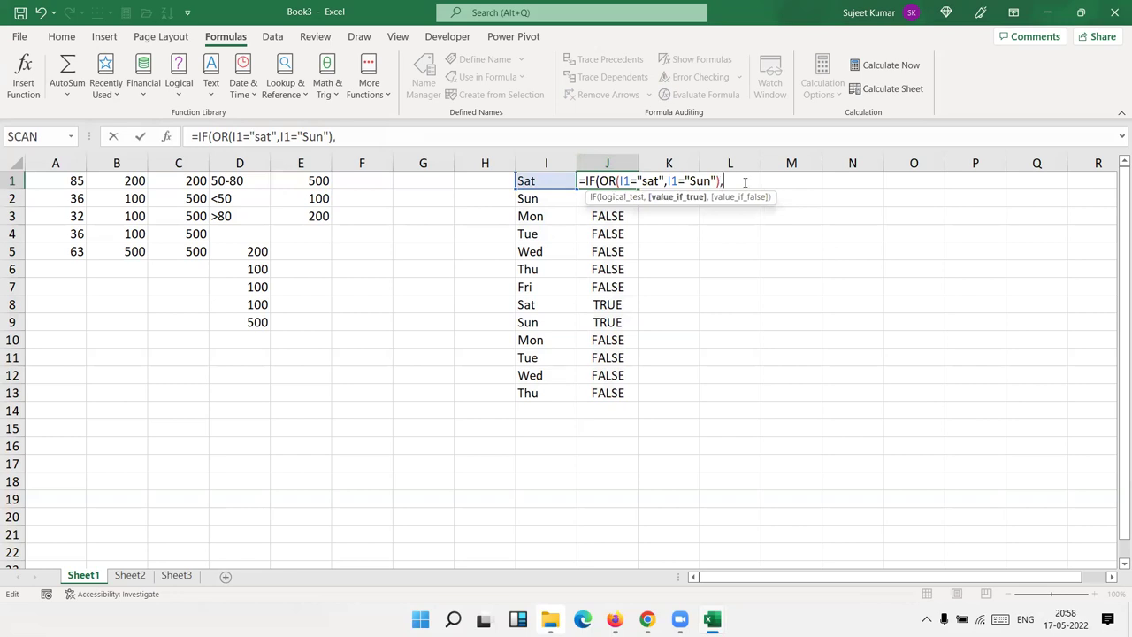
pyautogui.write('"')
pyautogui.write('WE')
pyautogui.write('",')
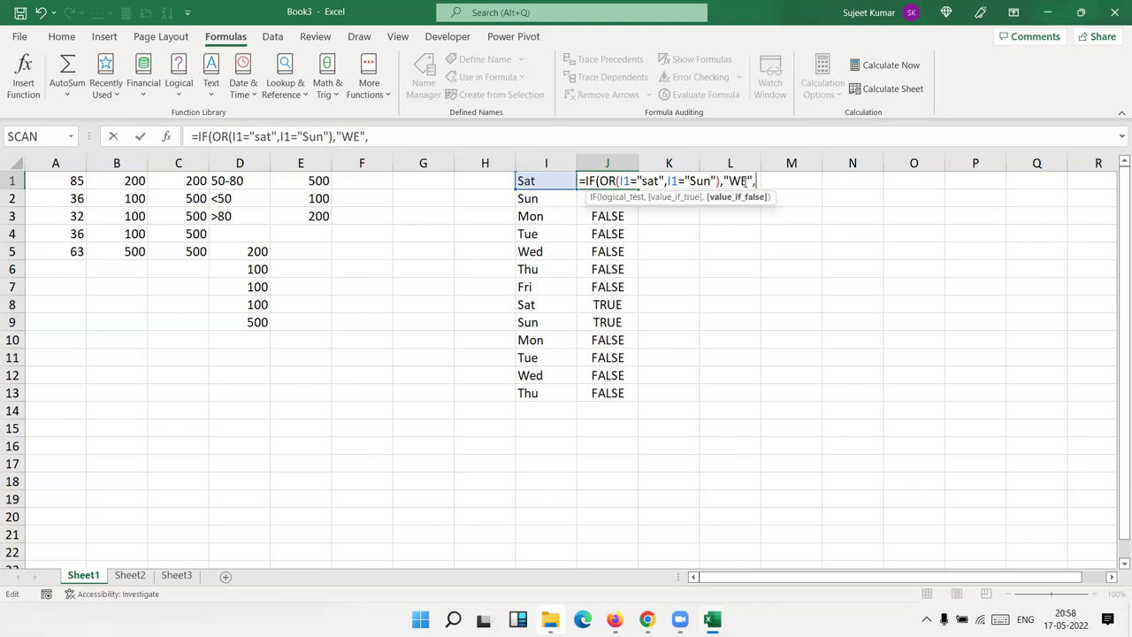
pyautogui.write('"WR"')
pyautogui.press('Return')
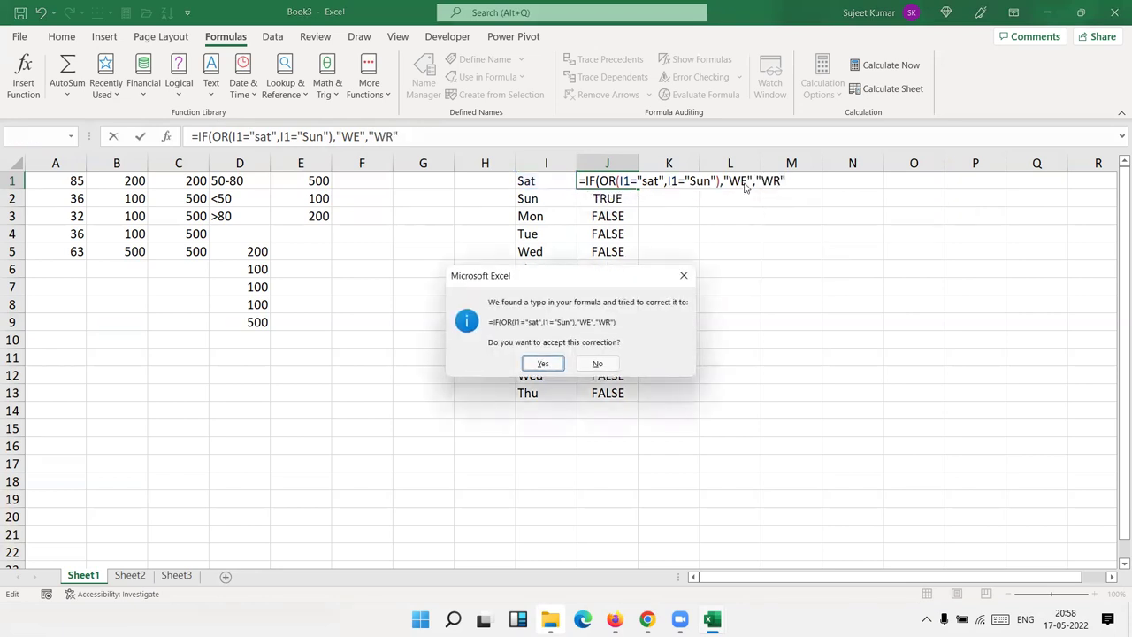
pyautogui.press('Return')
pyautogui.press('Up')
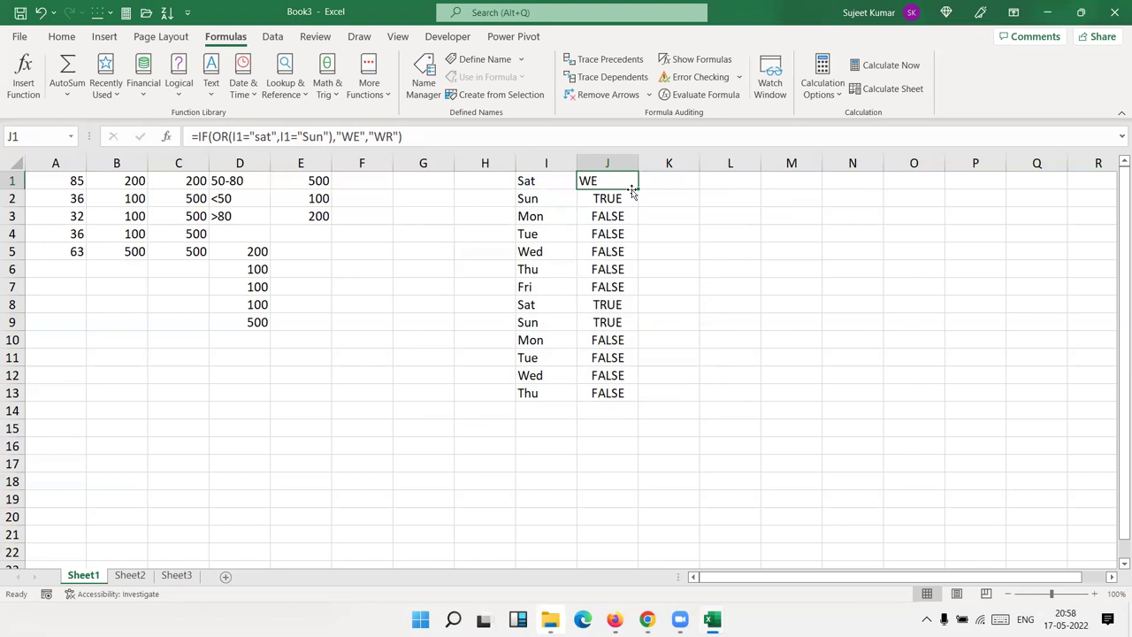
pyautogui.doubleClick(637, 189)
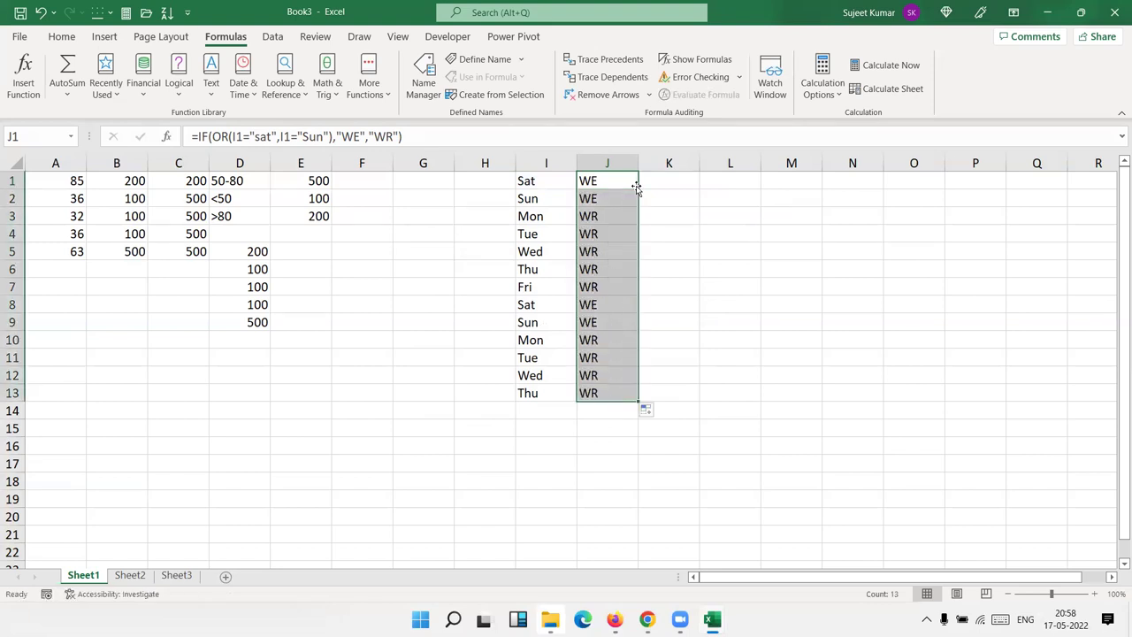
# Enter the key pairs M-F/WR, Sat/HD and Sun/WE into M2:N4
pyautogui.click(777, 198)
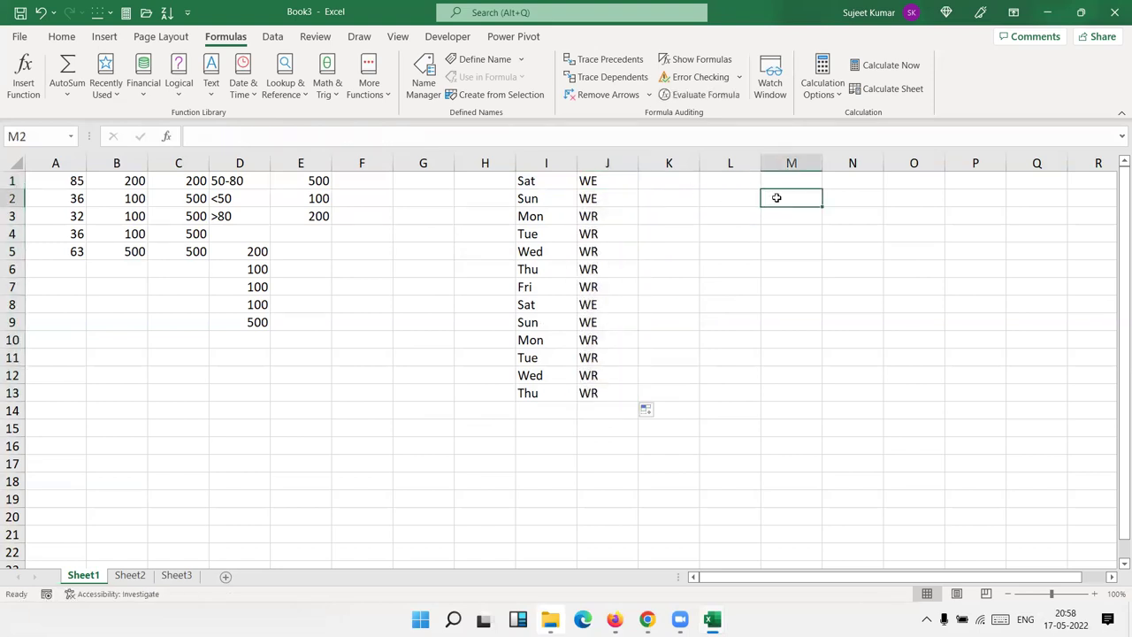
pyautogui.write('M')
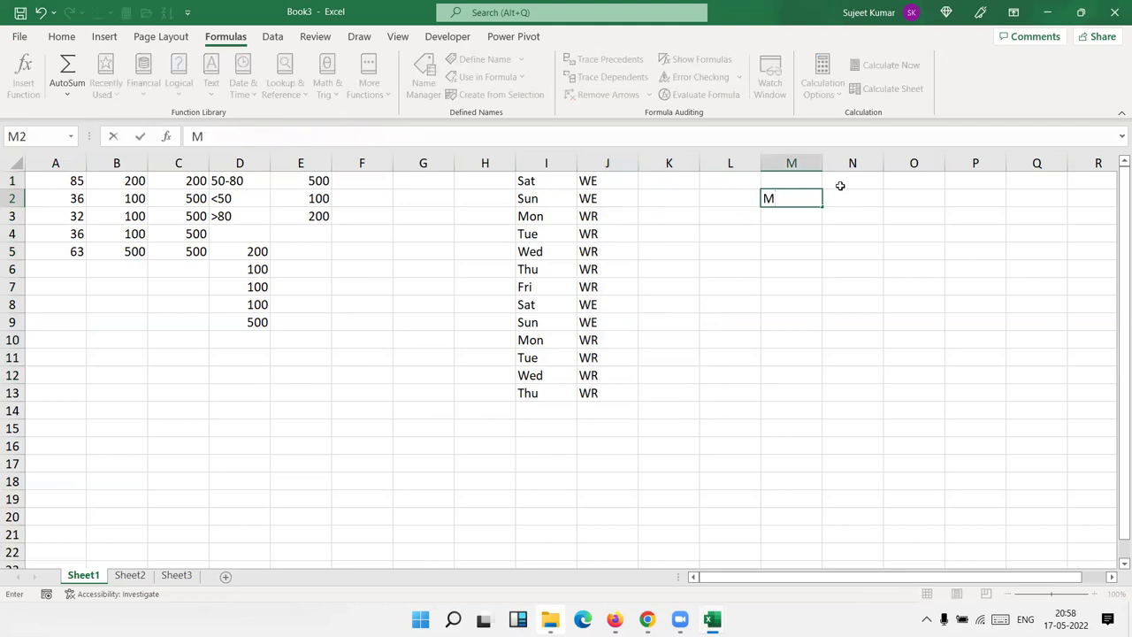
pyautogui.write('-F')
pyautogui.press('Tab')
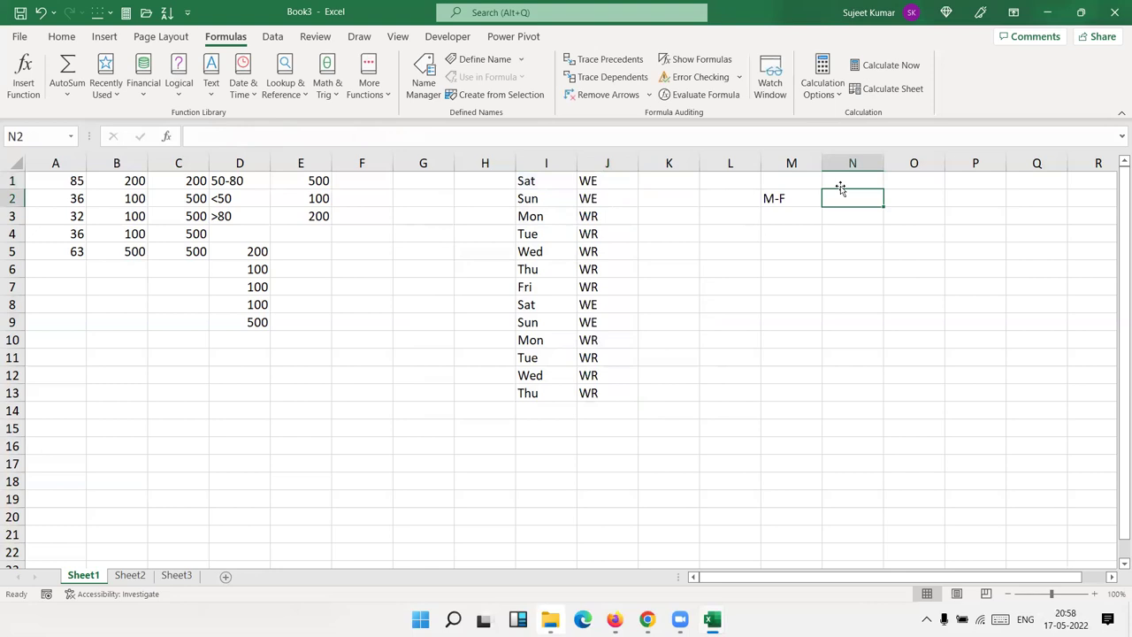
pyautogui.write('WR')
pyautogui.press('Return')
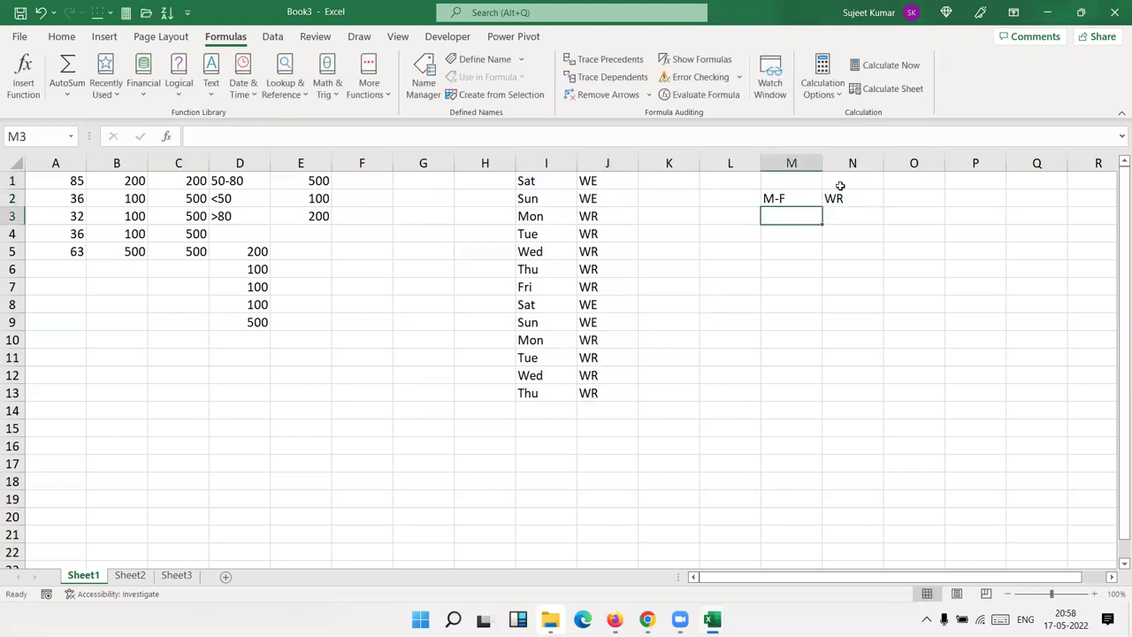
pyautogui.write('Sat')
pyautogui.press('Tab')
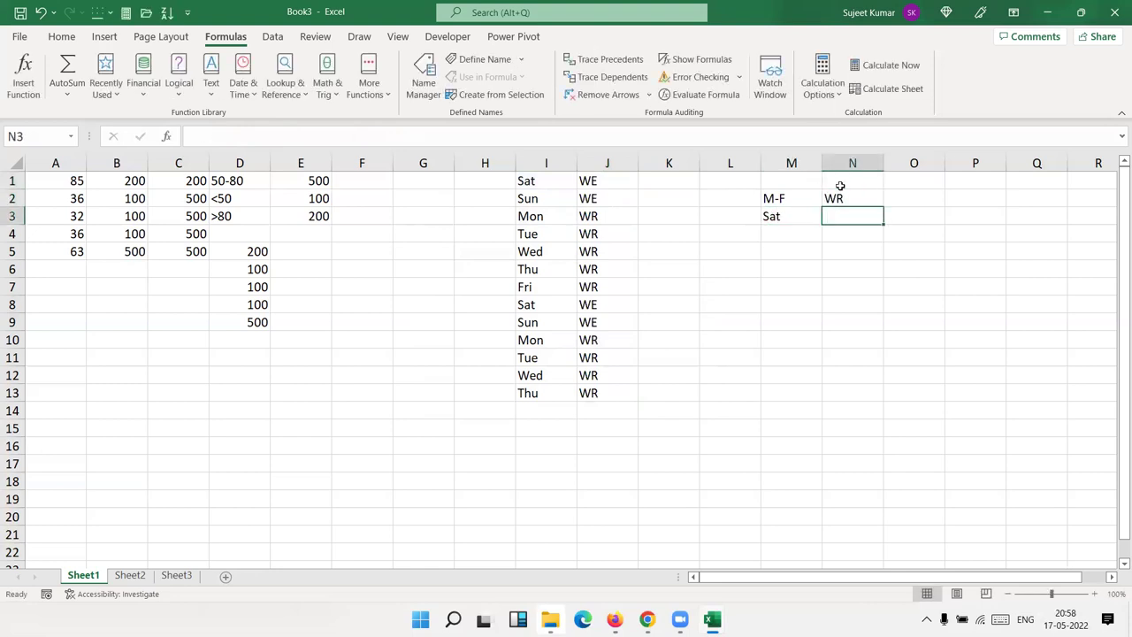
pyautogui.write('HD')
pyautogui.press('Return')
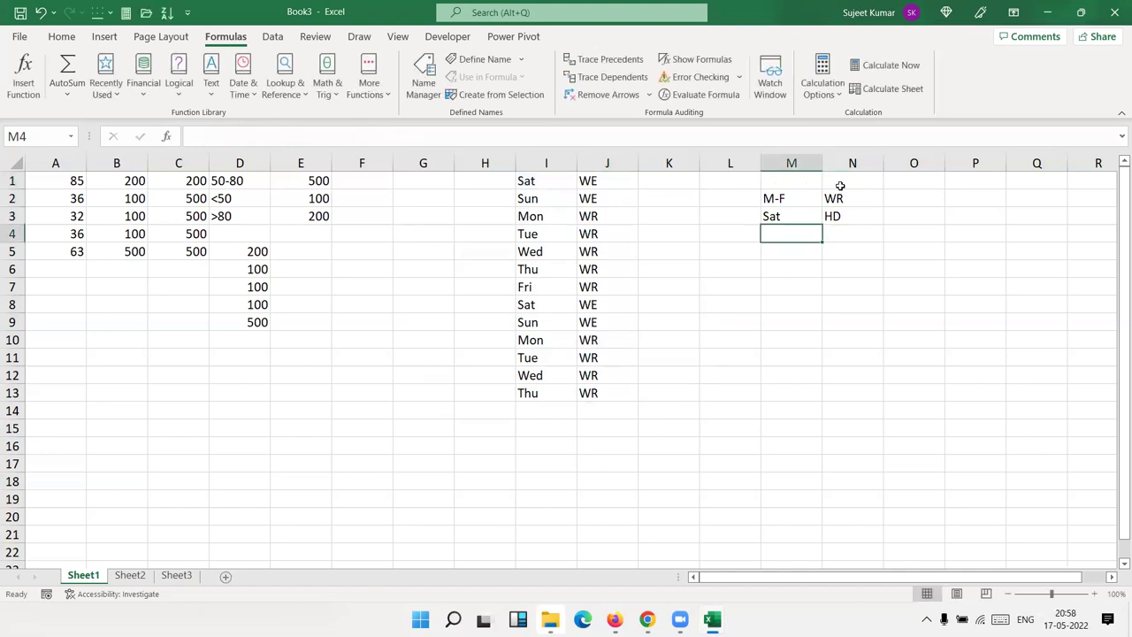
pyautogui.write('Sun')
pyautogui.press('Tab')
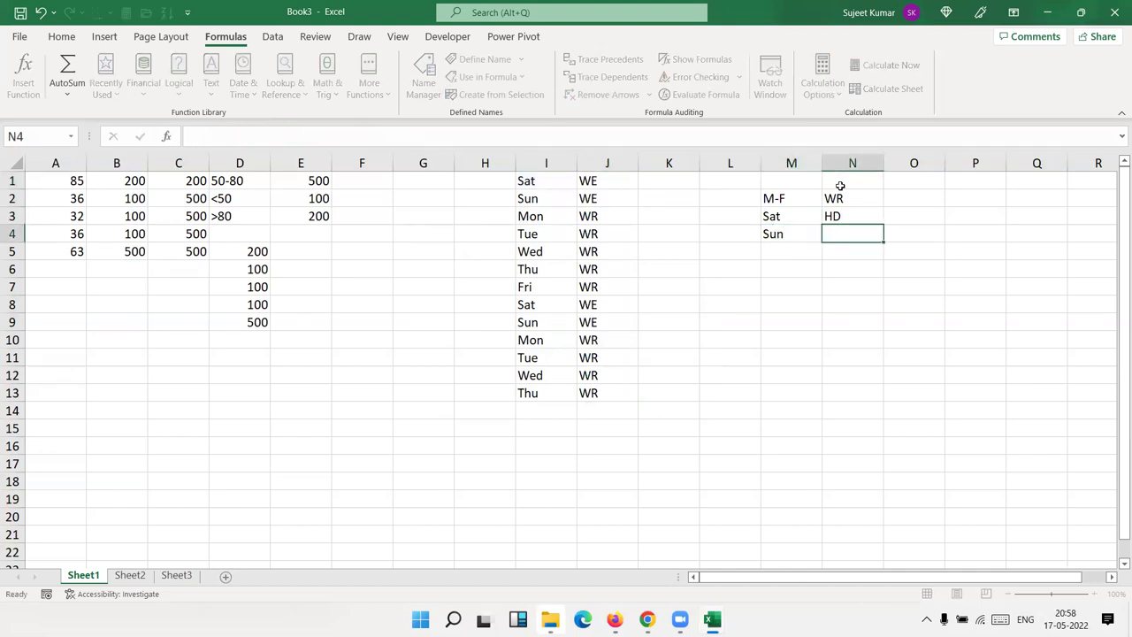
pyautogui.write('WE')
pyautogui.press('Return')
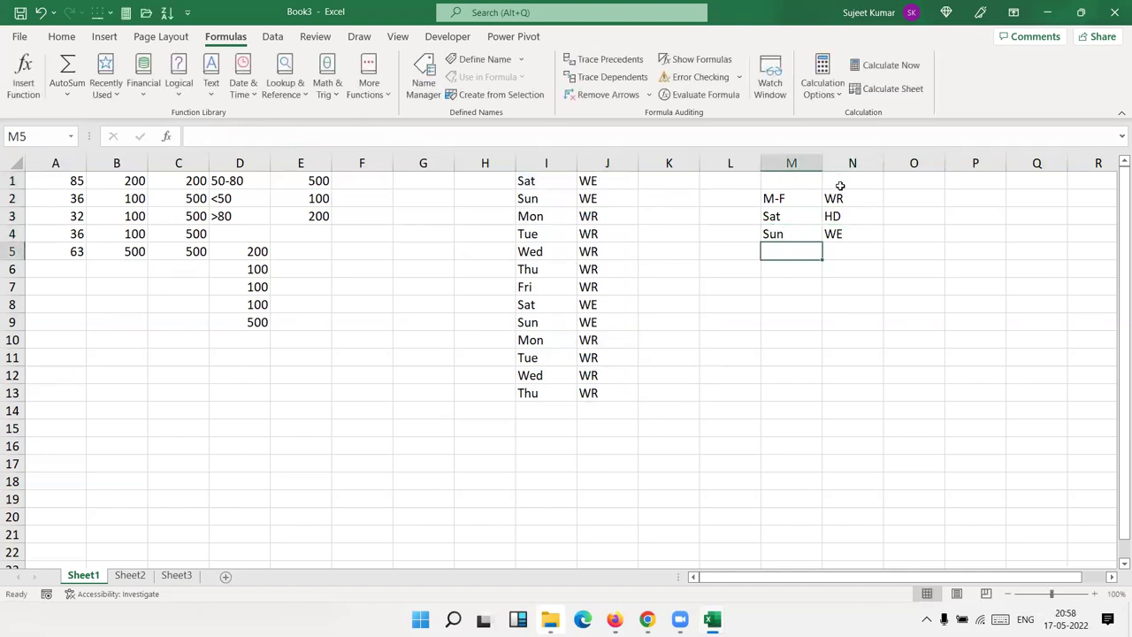
# Review column J and select the key labels WR, HD, WE in N2:N4
pyautogui.press('Left')
pyautogui.press('Left')
pyautogui.press('Left')
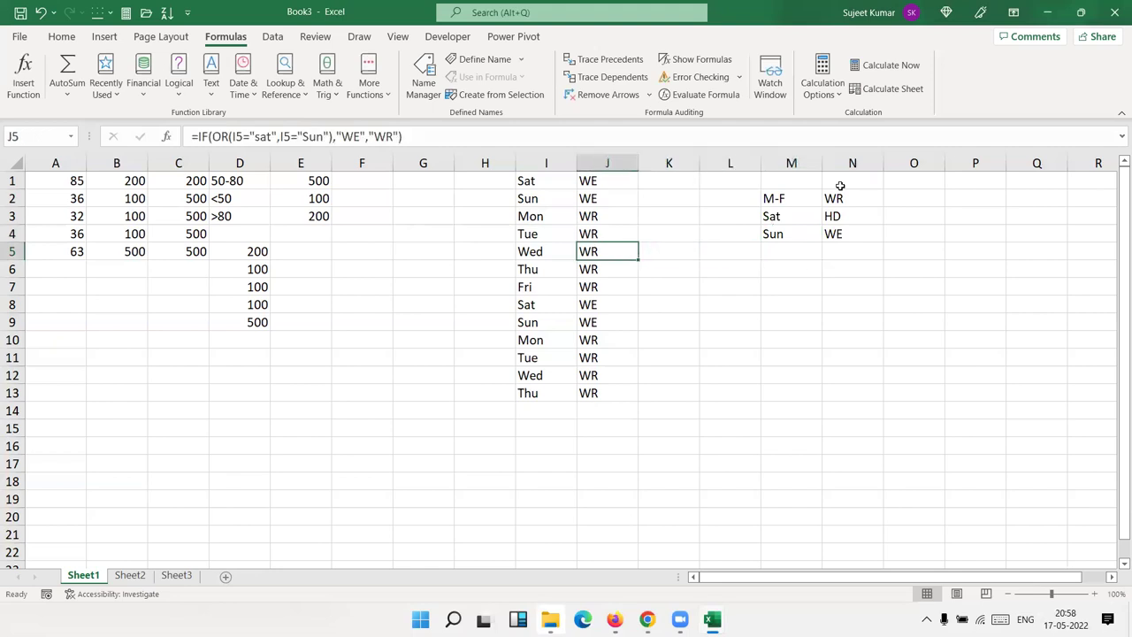
pyautogui.press('Up')
pyautogui.press('Up')
pyautogui.press('Up')
pyautogui.press('Right')
pyautogui.press('Right')
pyautogui.press('Right')
pyautogui.press('Right')
pyautogui.press('Down')
pyautogui.hotkey('shift', 'Down')
pyautogui.hotkey('shift', 'Down')
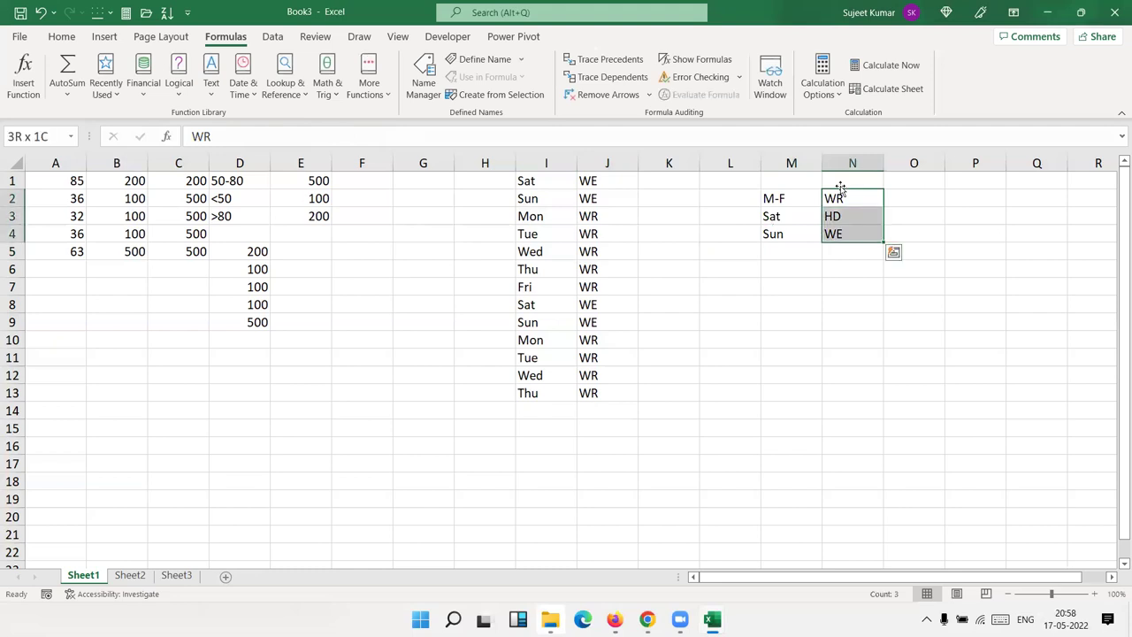
pyautogui.press('Left')
pyautogui.press('Left')
pyautogui.press('Left')
pyautogui.press('Left')
pyautogui.press('Up')
pyautogui.press('Right')
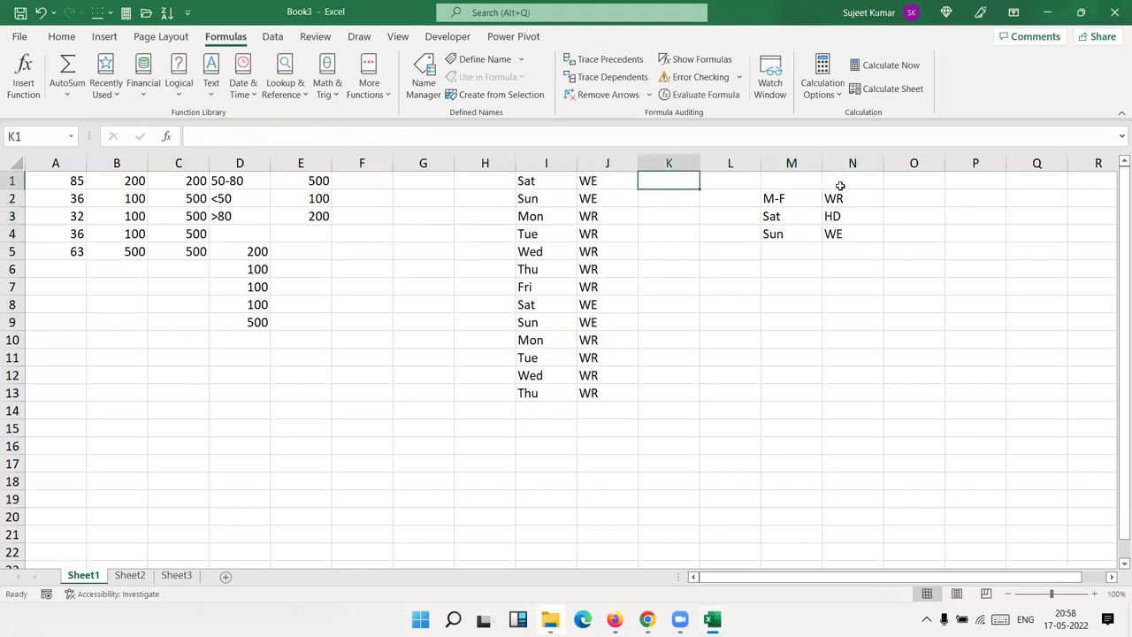
# Enter =IF(I1="Sat","HD",IF(I1="Sun","WE","WR")) in K1 and fill it down to K13
pyautogui.write('=i')
pyautogui.press('Tab')
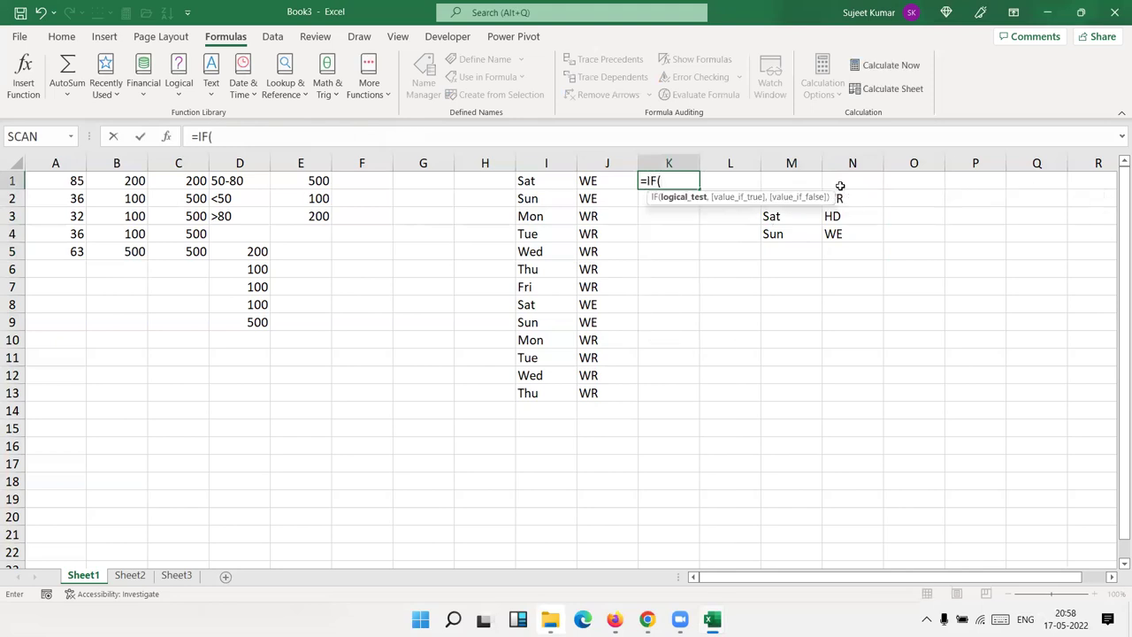
pyautogui.press('Left')
pyautogui.press('Left')
pyautogui.write('="Sat')
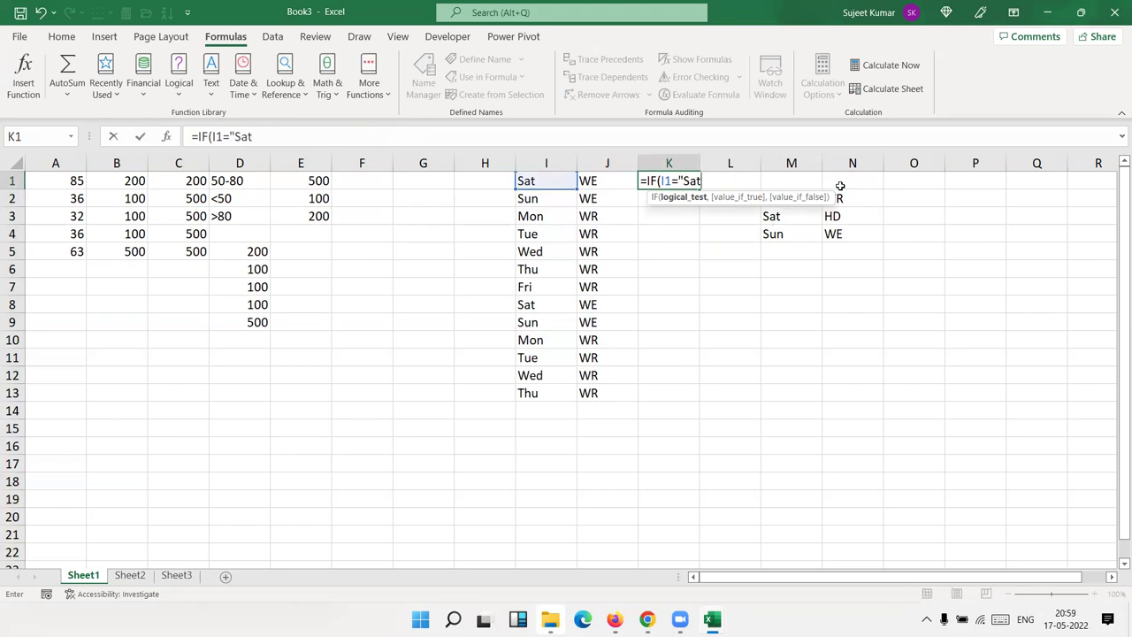
pyautogui.write('","')
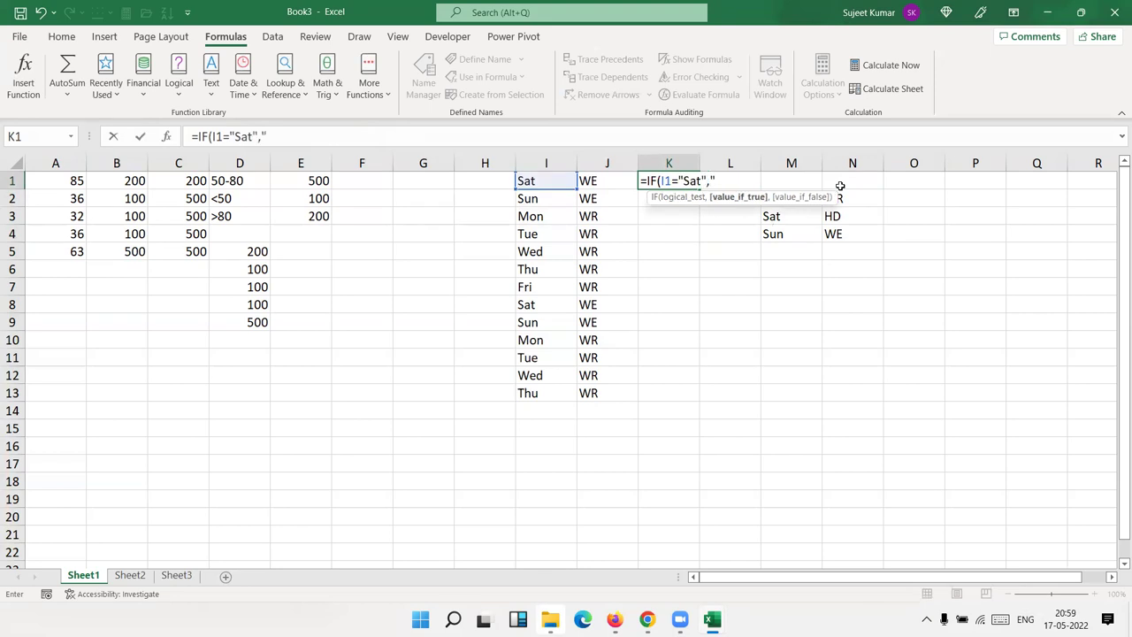
pyautogui.write('HD')
pyautogui.write(',')
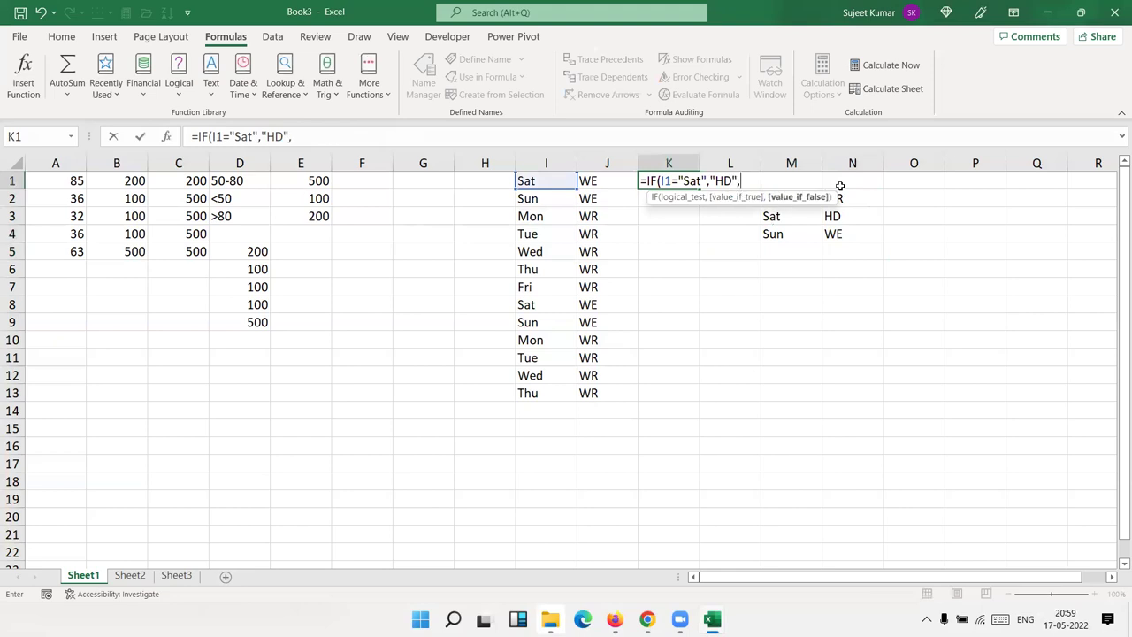
pyautogui.write('IF(I1')
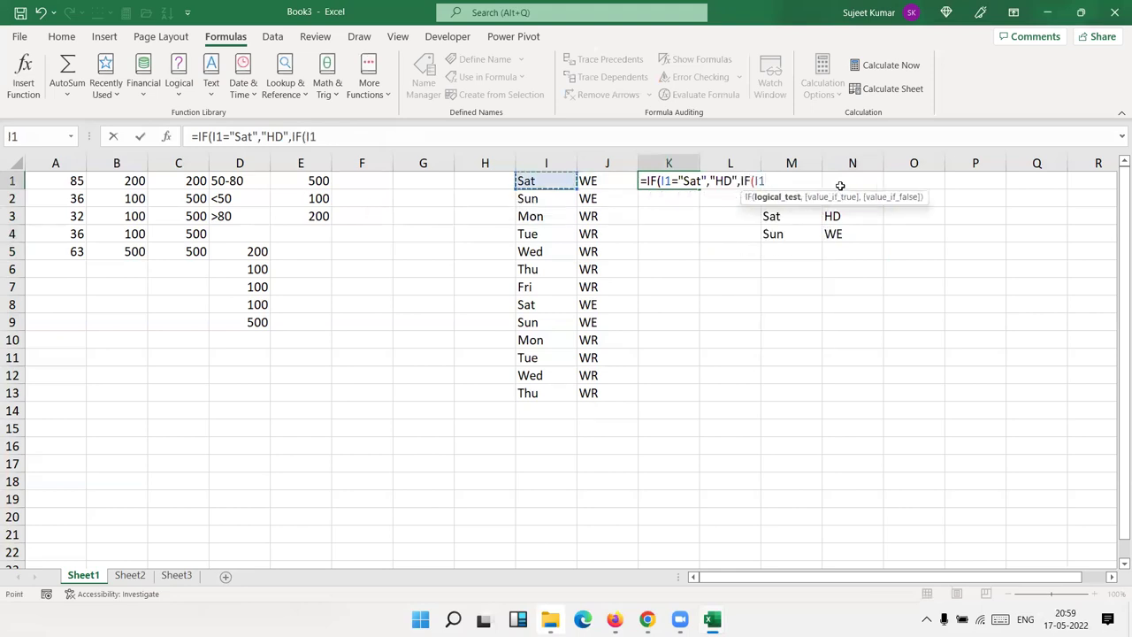
pyautogui.write('="')
pyautogui.write('Sun","')
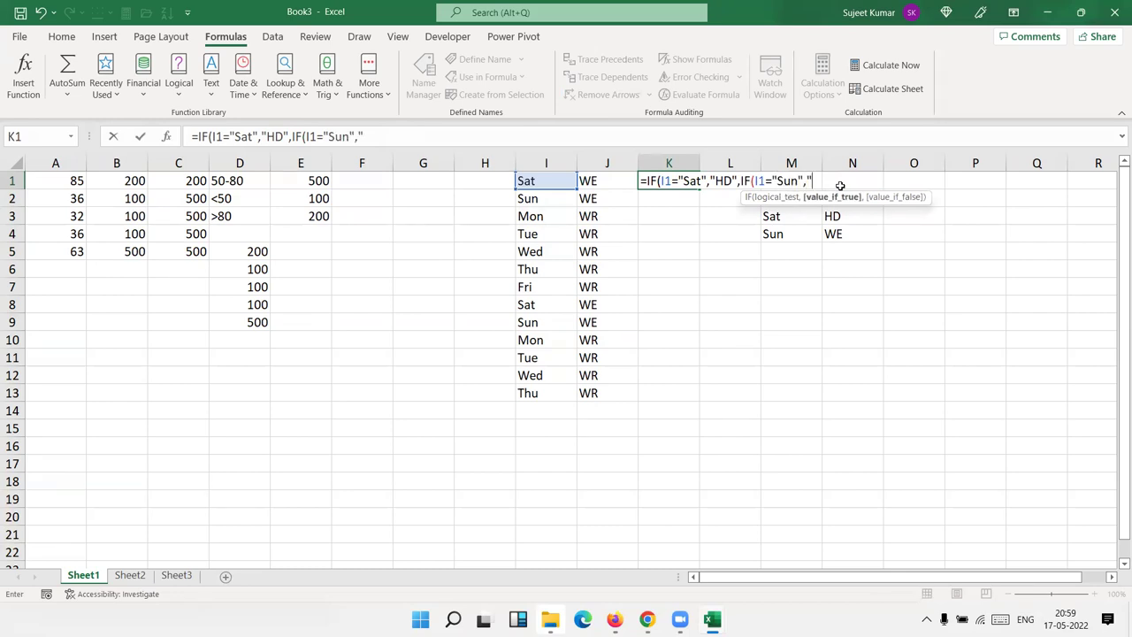
pyautogui.write('WE"')
pyautogui.write(',"WR"')
pyautogui.press('Return')
pyautogui.press('Return')
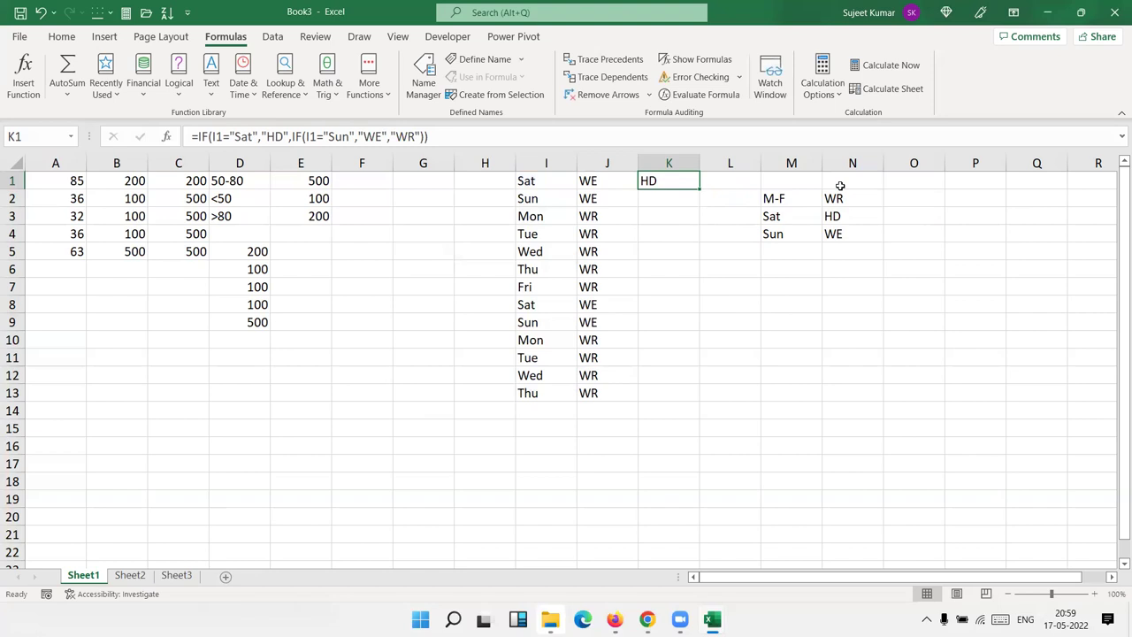
pyautogui.doubleClick(700, 190)
# Reopen K1's nested IF formula to review it, keeping it unchanged
pyautogui.doubleClick(675, 181)
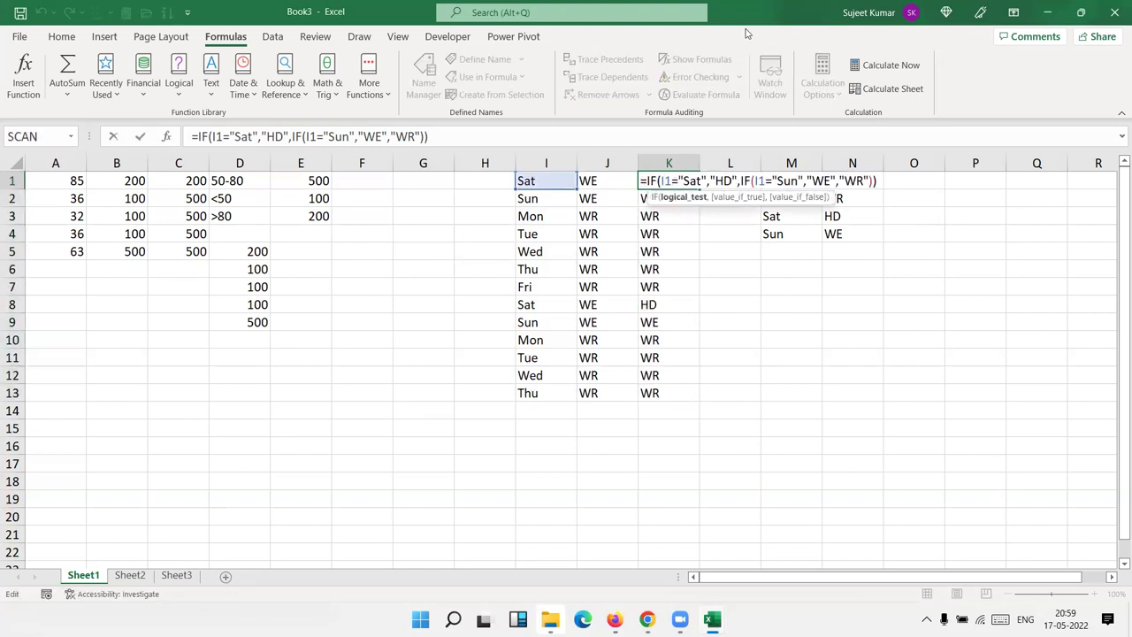
pyautogui.press('End')
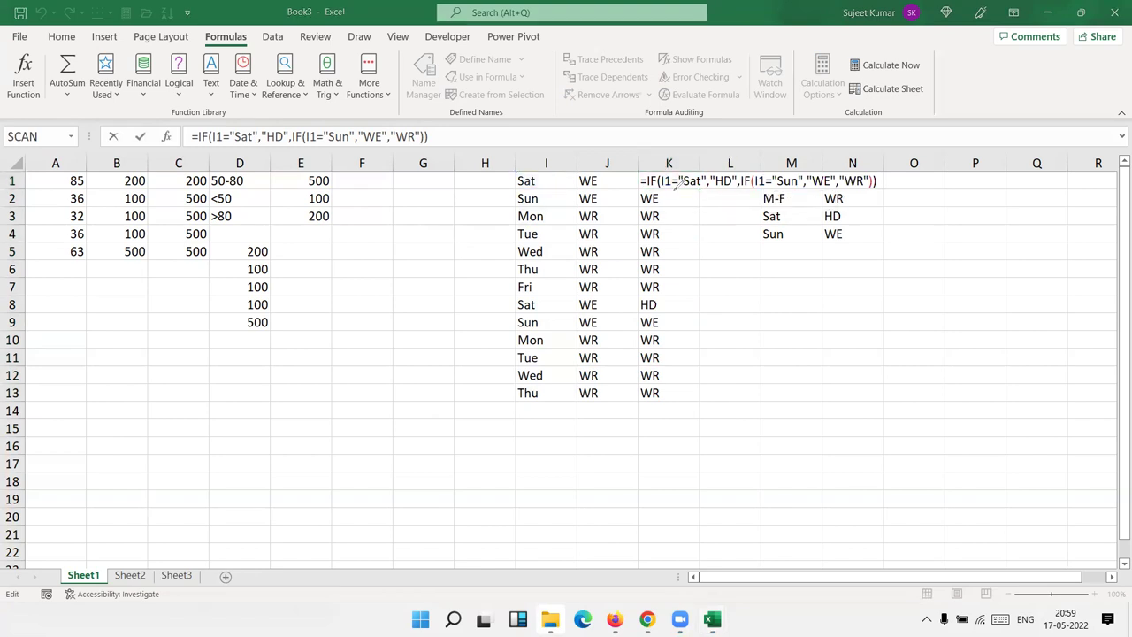
pyautogui.moveTo(677, 181)
pyautogui.mouseDown()
pyautogui.moveTo(731, 165)
pyautogui.moveTo(875, 180)
pyautogui.mouseUp()
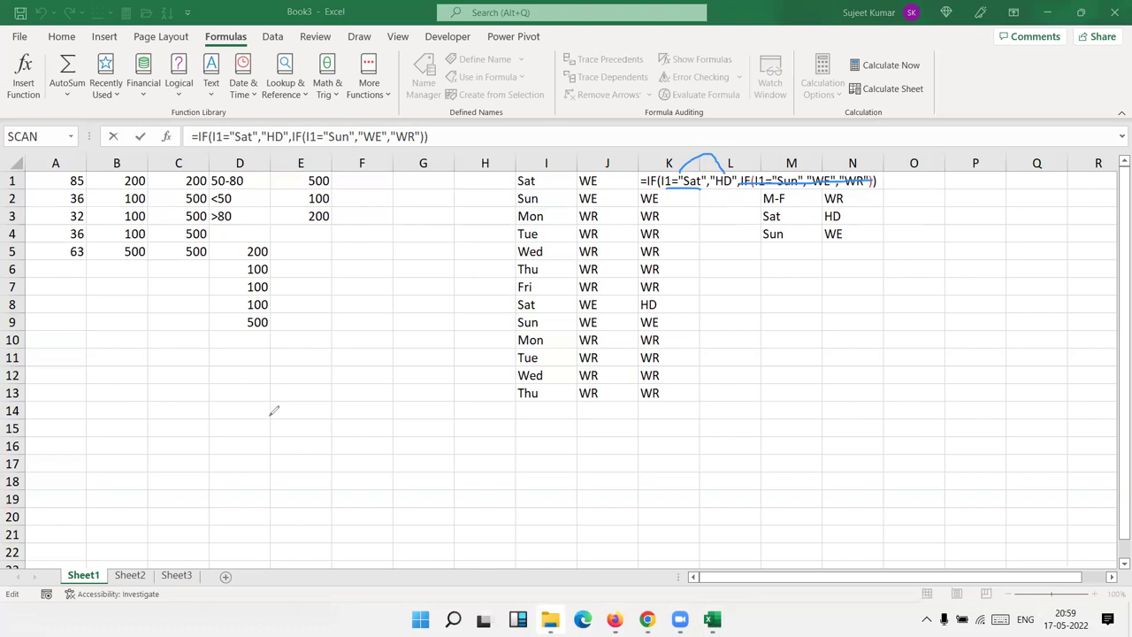
pyautogui.hotkey('ctrl', 'z')
pyautogui.moveTo(686, 183)
pyautogui.mouseDown()
pyautogui.moveTo(694, 214)
pyautogui.moveTo(778, 185)
pyautogui.moveTo(870, 188)
pyautogui.mouseUp()
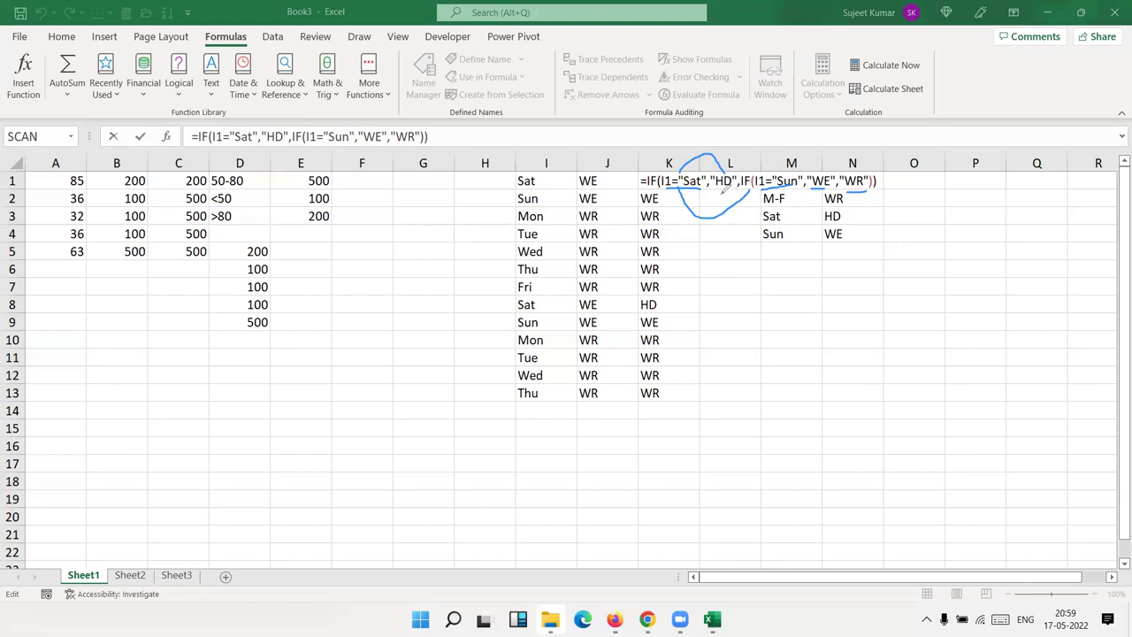
pyautogui.moveTo(714, 187)
pyautogui.mouseDown()
pyautogui.moveTo(880, 165)
pyautogui.moveTo(880, 182)
pyautogui.mouseUp()
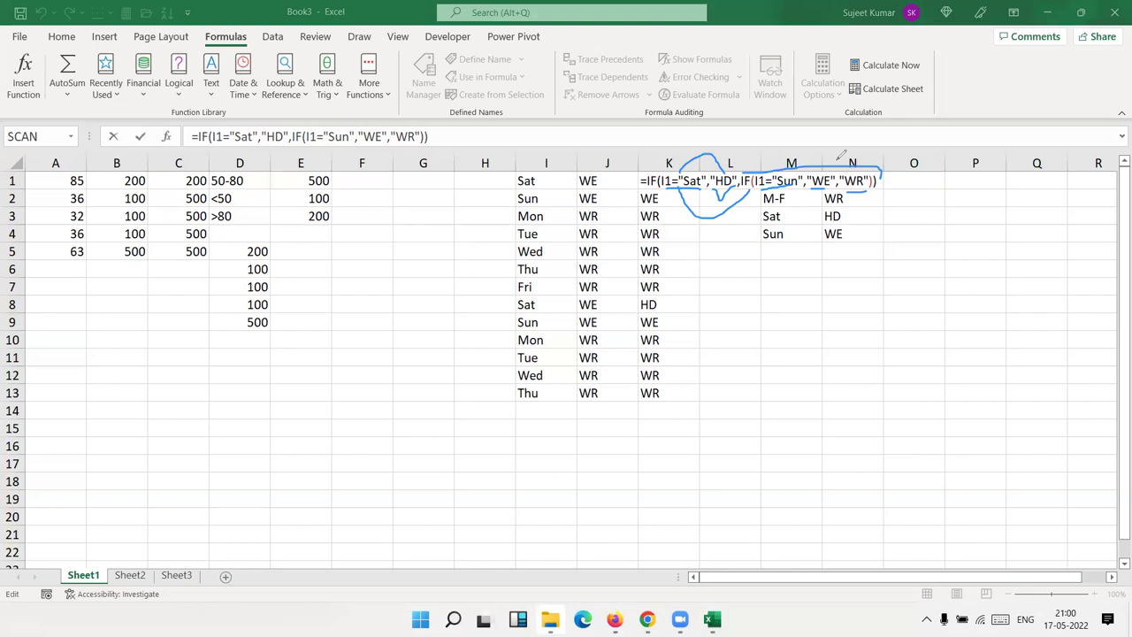
pyautogui.press('e')
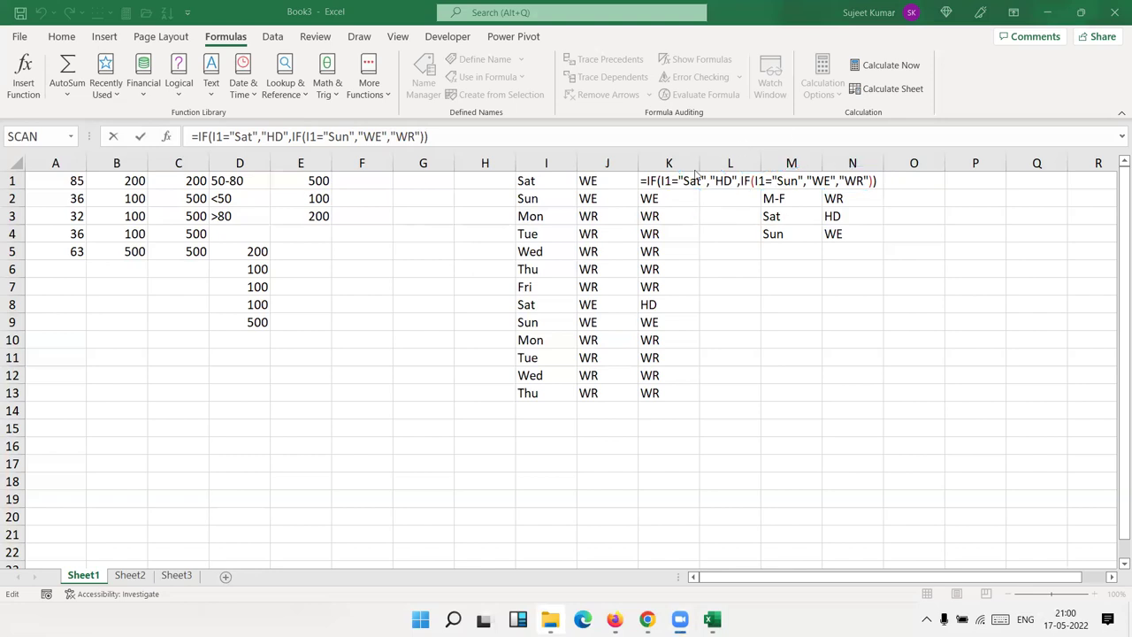
pyautogui.click(692, 181)
pyautogui.press('Return')
# Restore the A1 reference in B1's nested formula after an accidental edit
pyautogui.click(688, 178)
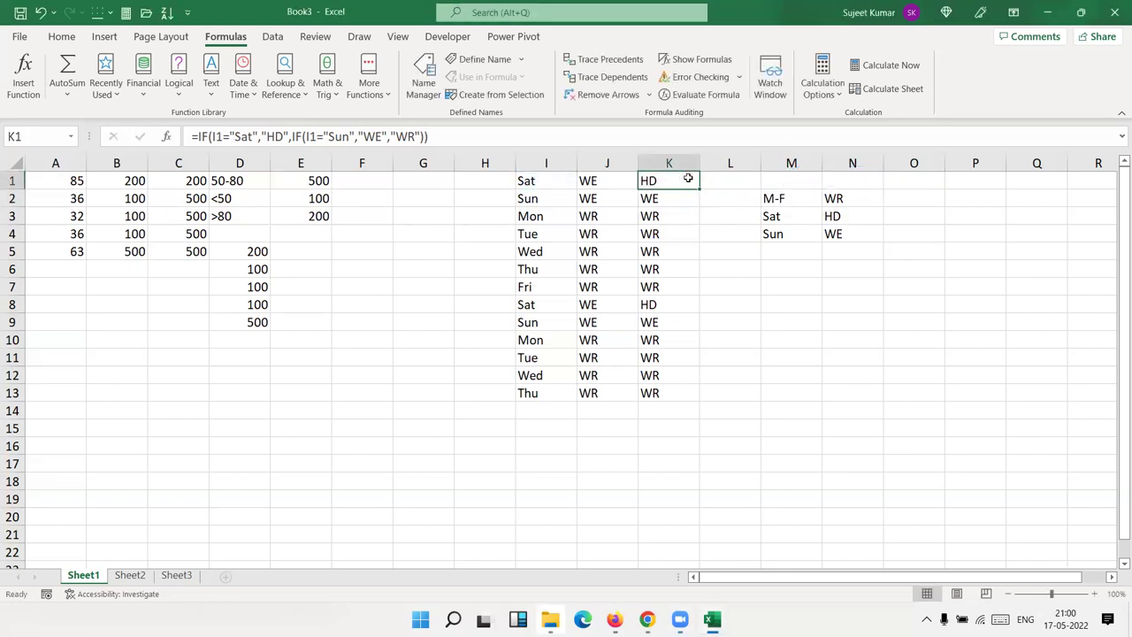
pyautogui.doubleClick(142, 188)
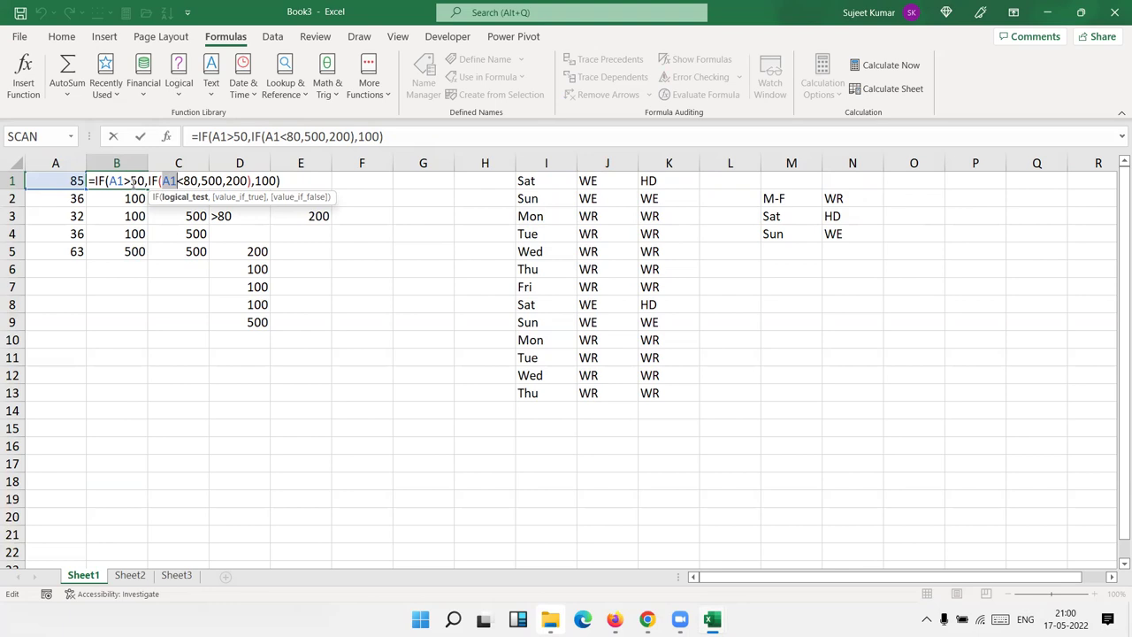
pyautogui.write('`')
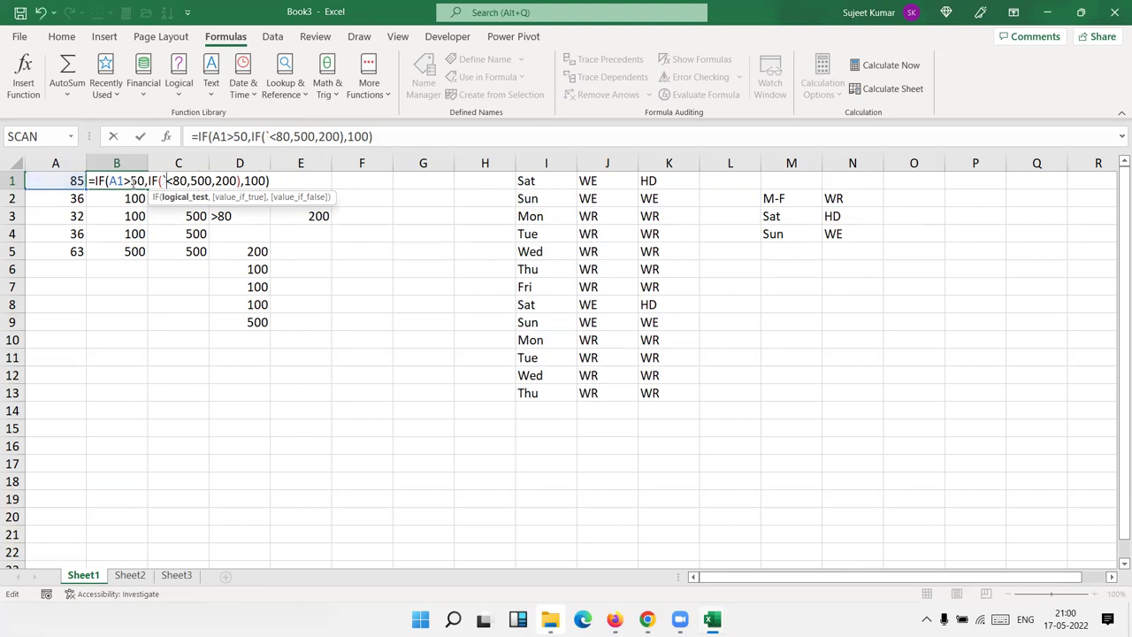
pyautogui.click(652, 183)
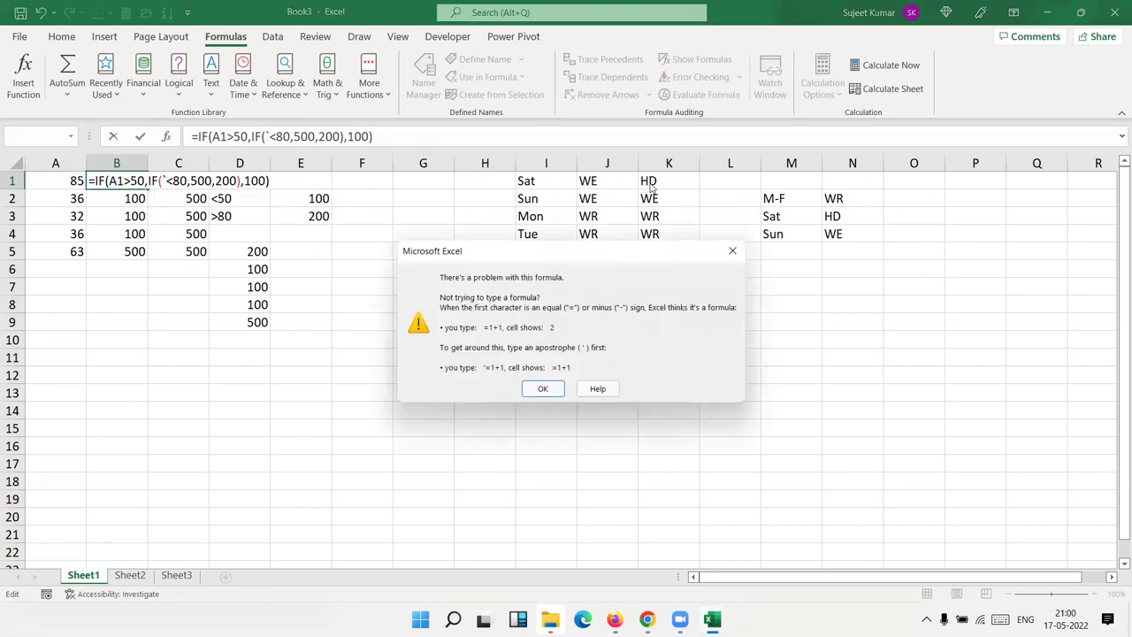
pyautogui.press('Return')
pyautogui.write('A1')
pyautogui.press('Return')
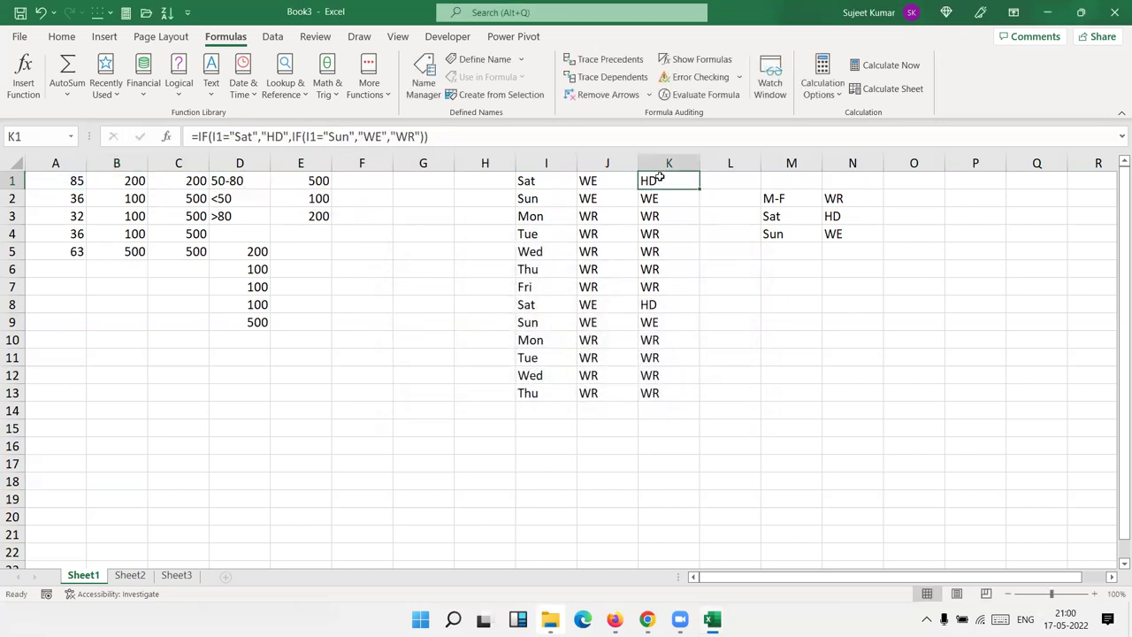
# Reopen K1's nested IF day-label formula and recommit it unchanged
pyautogui.doubleClick(659, 184)
pyautogui.click(739, 182)
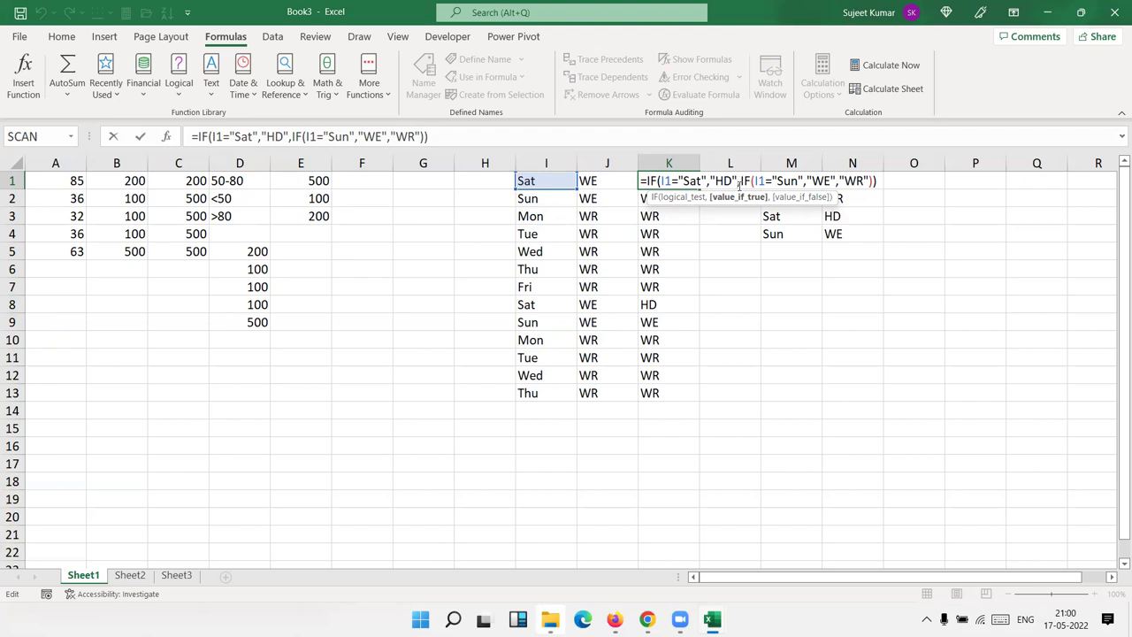
pyautogui.hotkey('ctrl', 'Return')
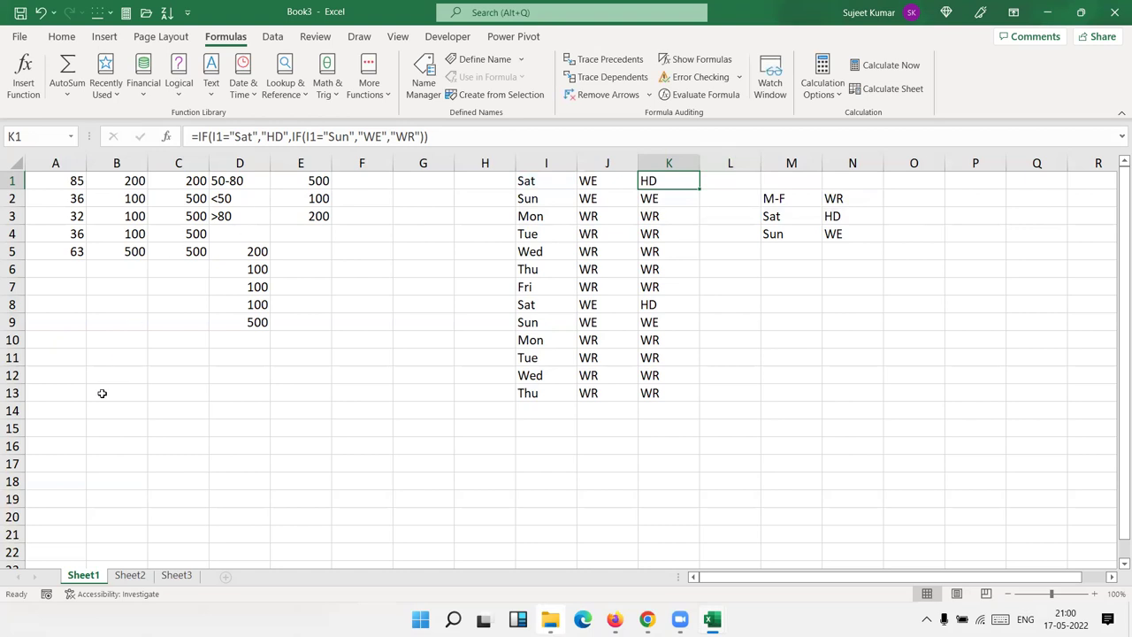
# Enter the Name heading in A15 and fill four student names into A16:A19
pyautogui.scroll(-3, 74, 387)
pyautogui.click(45, 253)
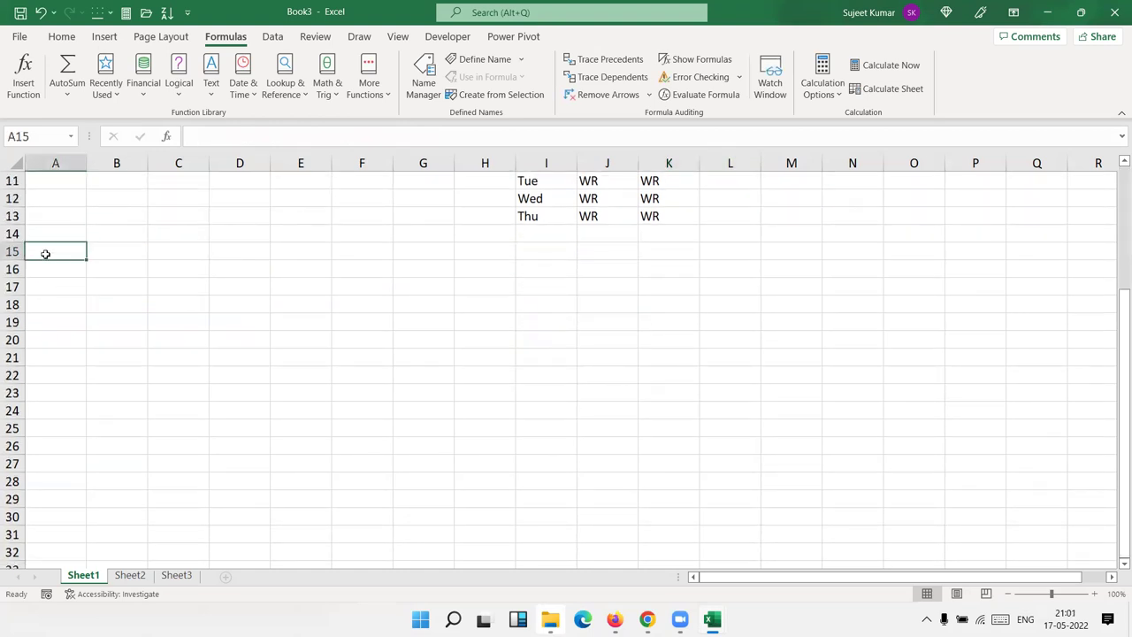
pyautogui.write('Name')
pyautogui.press('Return')
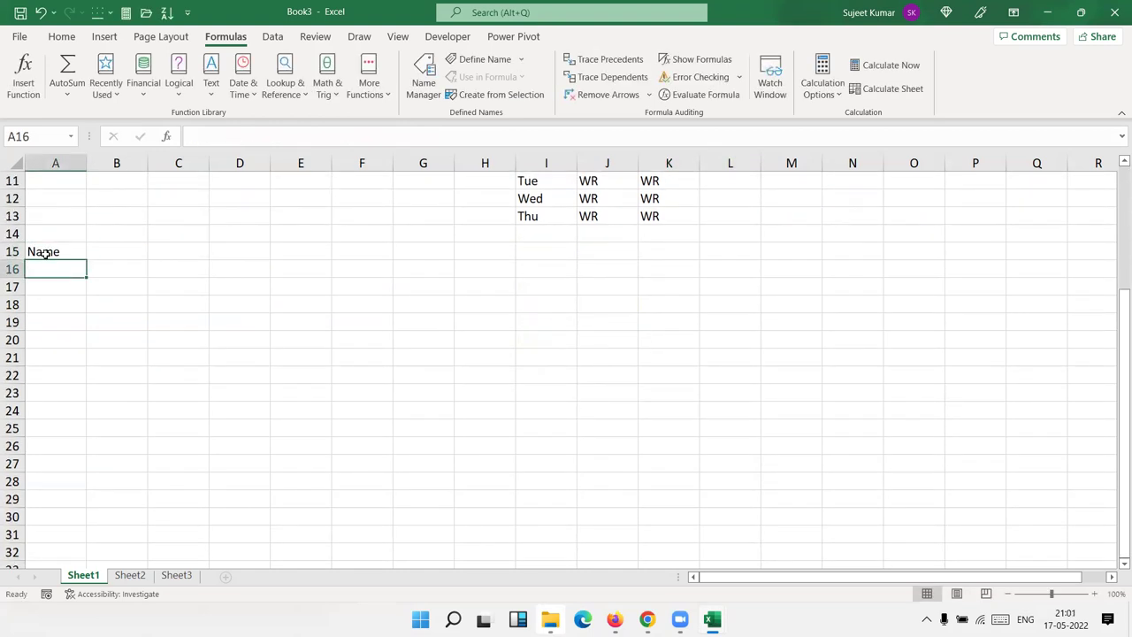
pyautogui.write('Puja')
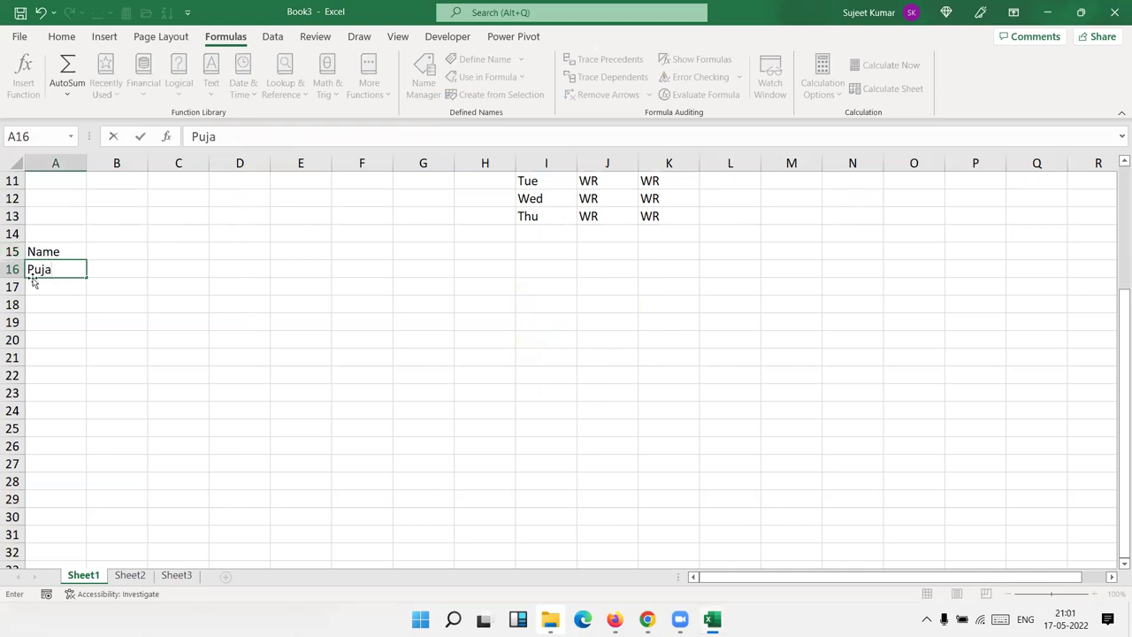
pyautogui.click(30, 277)
pyautogui.moveTo(85, 277); pyautogui.dragTo(95, 318)
# Add the S-1, S-2, S-3 and Result headings across B15:E15
pyautogui.click(116, 256)
pyautogui.write('S-1')
pyautogui.click(244, 267)
pyautogui.click(140, 252)
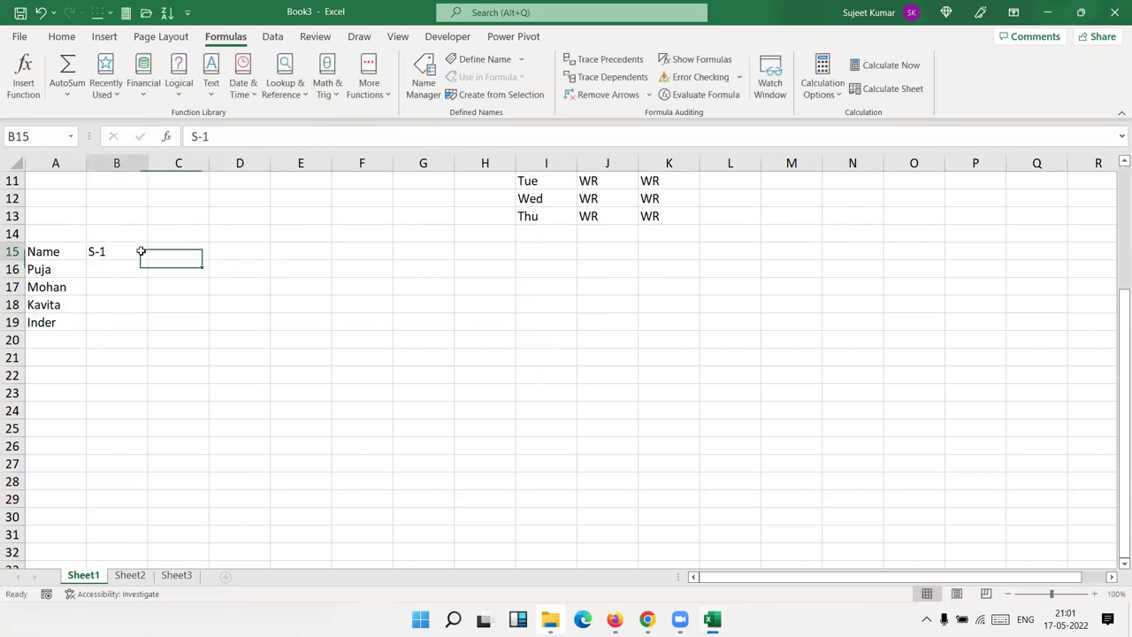
pyautogui.moveTo(146, 260); pyautogui.dragTo(248, 261)
pyautogui.click(281, 247)
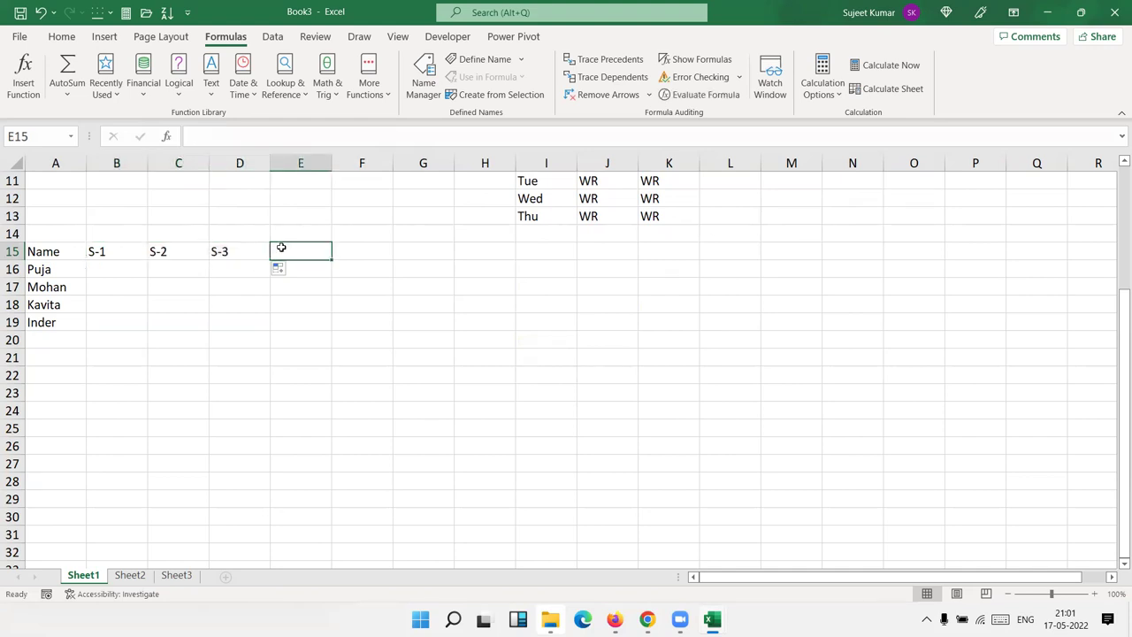
pyautogui.write('Result')
pyautogui.press('Return')
# Enter =RANDBETWEEN(10,90) in B16 as the first random mark
pyautogui.press('Left')
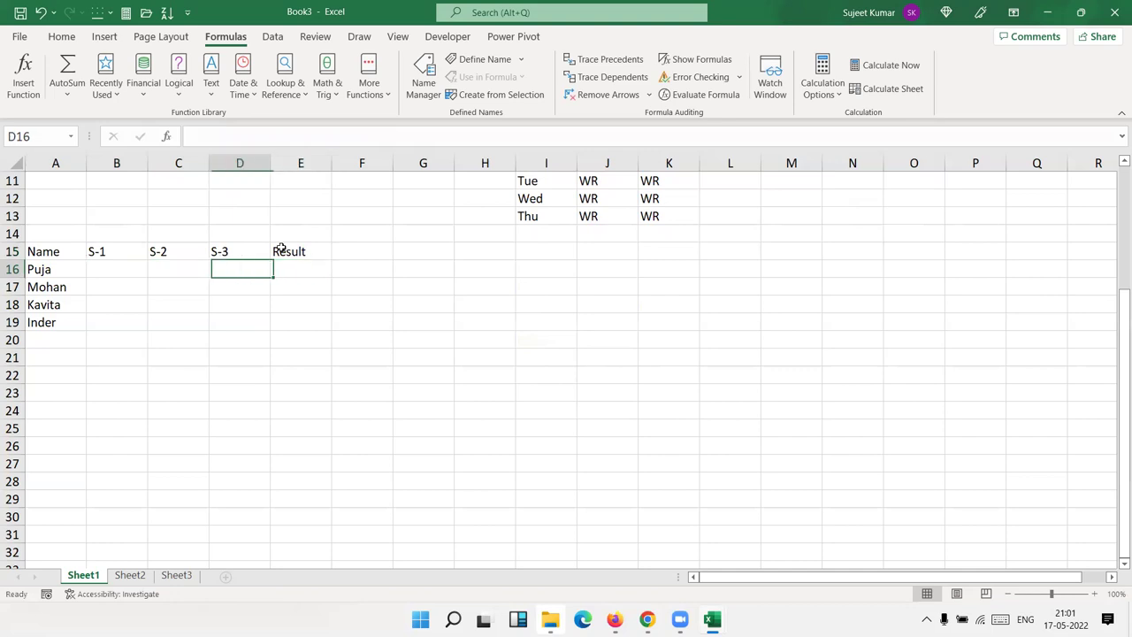
pyautogui.press('Left')
pyautogui.press('Left')
pyautogui.write('=ra')
pyautogui.press('Down')
pyautogui.press('Down')
pyautogui.press('Down')
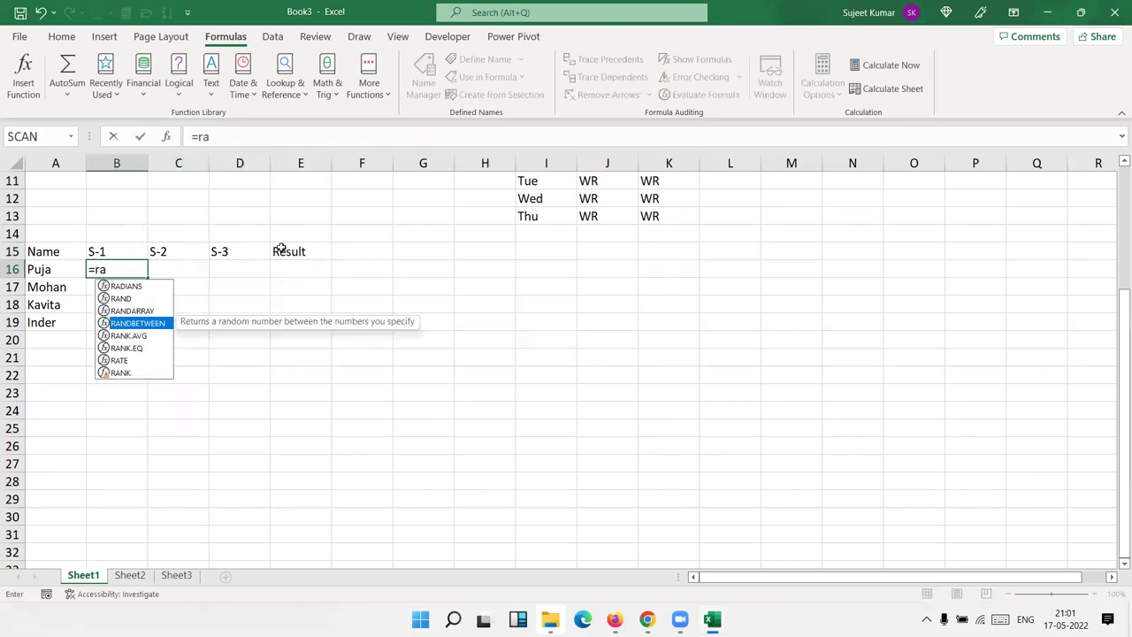
pyautogui.press('Tab')
pyautogui.write('10,90')
pyautogui.press('Return')
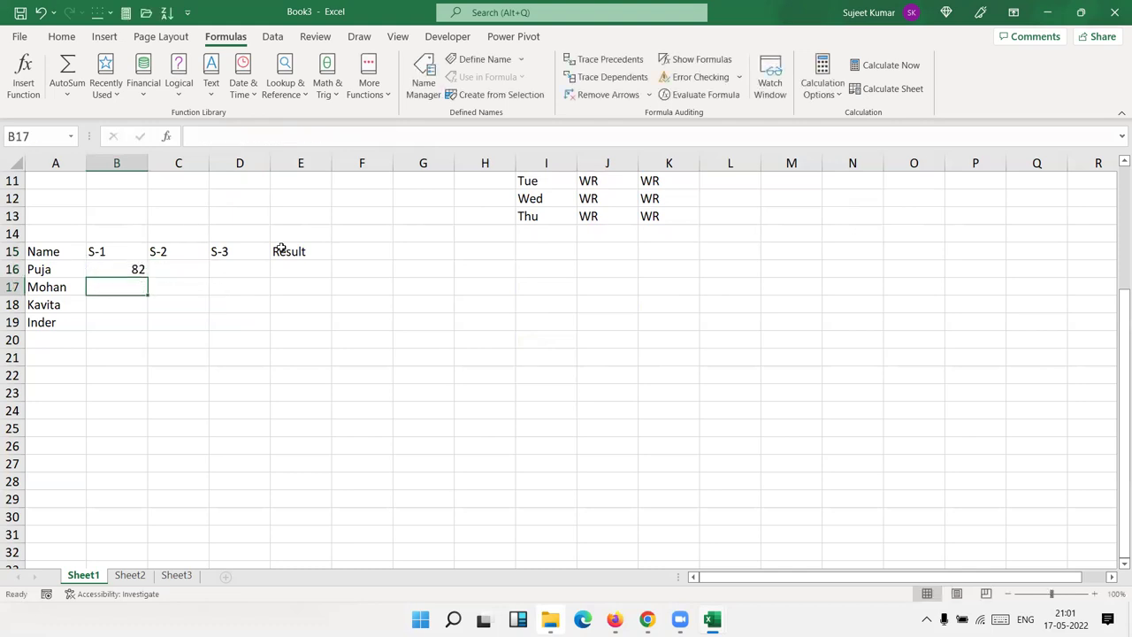
# Fill the random formula over B16:D19 and paste the marks back as fixed values
pyautogui.press('Up')
pyautogui.hotkey('shift', 'Right')
pyautogui.hotkey('shift', 'Right')
pyautogui.hotkey('shift', 'Down')
pyautogui.hotkey('shift', 'Down')
pyautogui.hotkey('shift', 'Down')
pyautogui.hotkey('ctrl', 'v')
pyautogui.hotkey('ctrl', 'c')
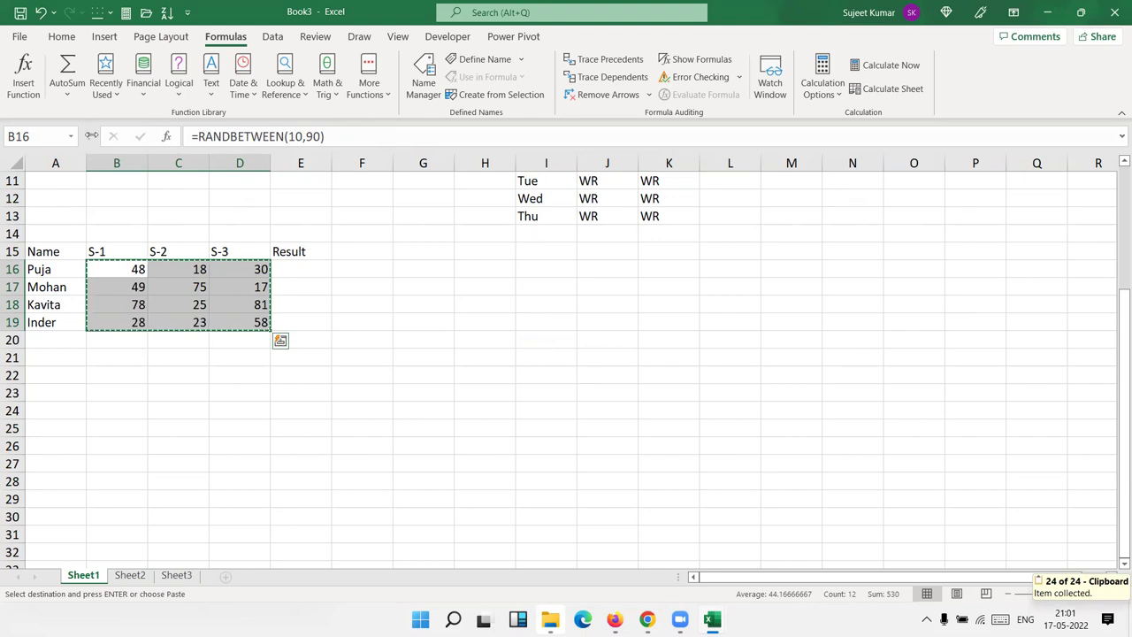
pyautogui.click(61, 37)
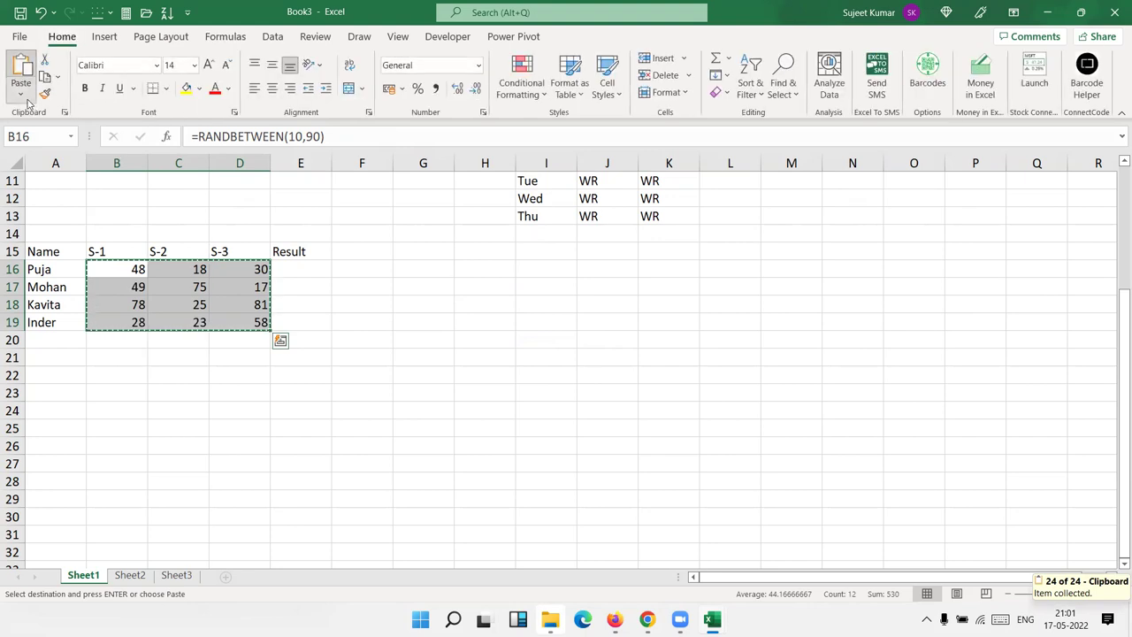
pyautogui.click(22, 96)
pyautogui.click(22, 209)
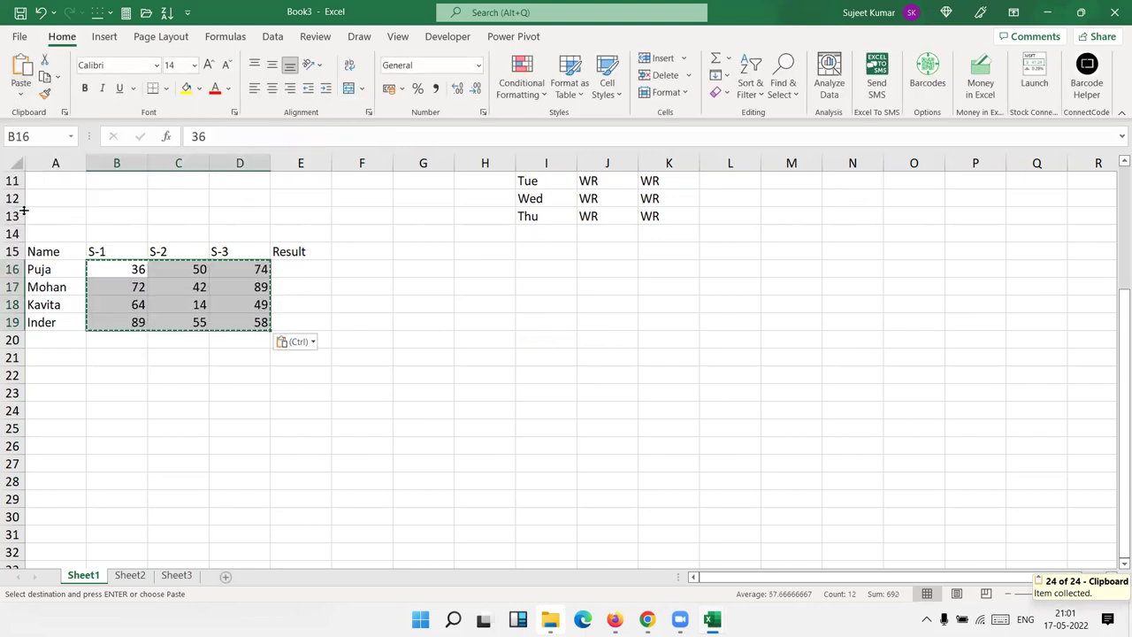
pyautogui.click(116, 266)
pyautogui.press('Escape')
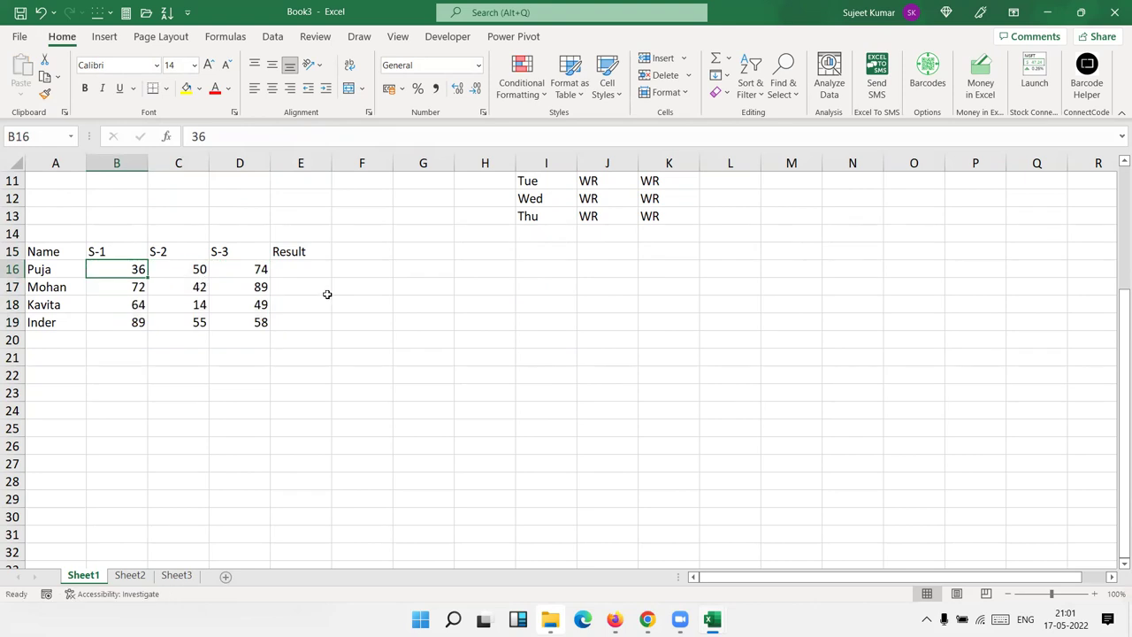
pyautogui.click(317, 270)
# Enter =AND(B16>30,C16>30,D16>30) in E16 and copy it down to row 19
pyautogui.write('=')
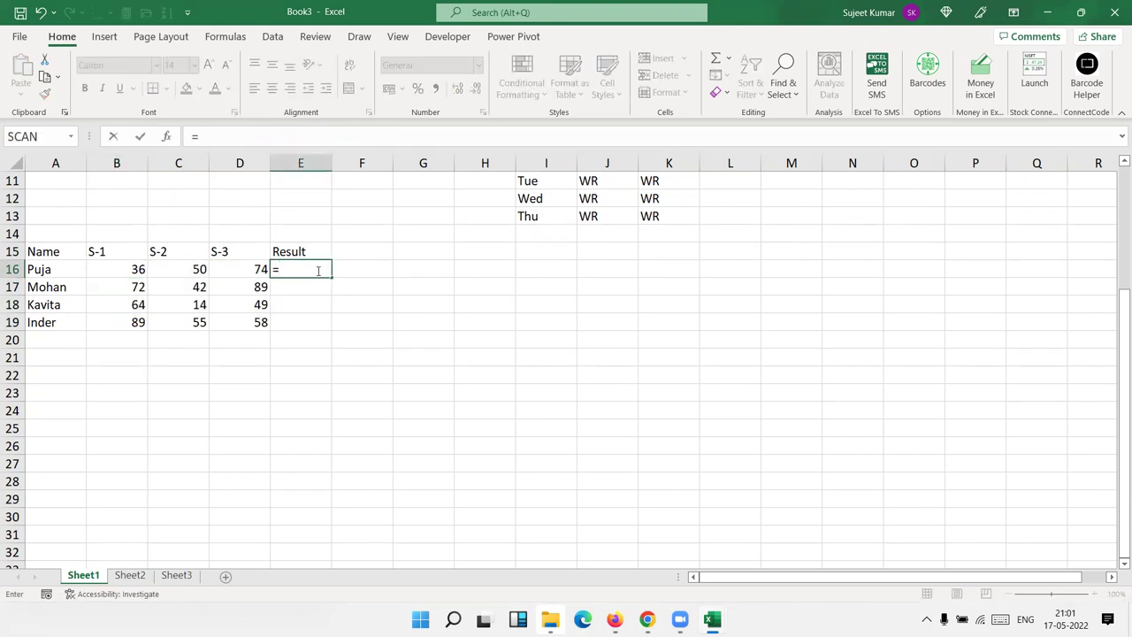
pyautogui.write('an')
pyautogui.press('Tab')
pyautogui.press('Left')
pyautogui.press('Left')
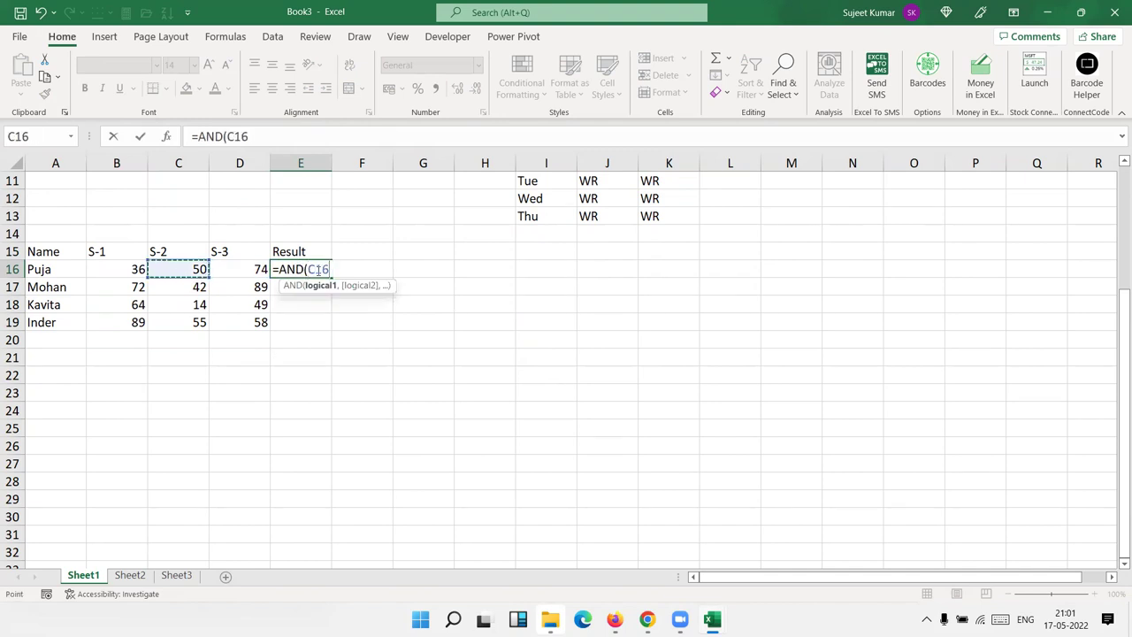
pyautogui.press('Left')
pyautogui.write('>')
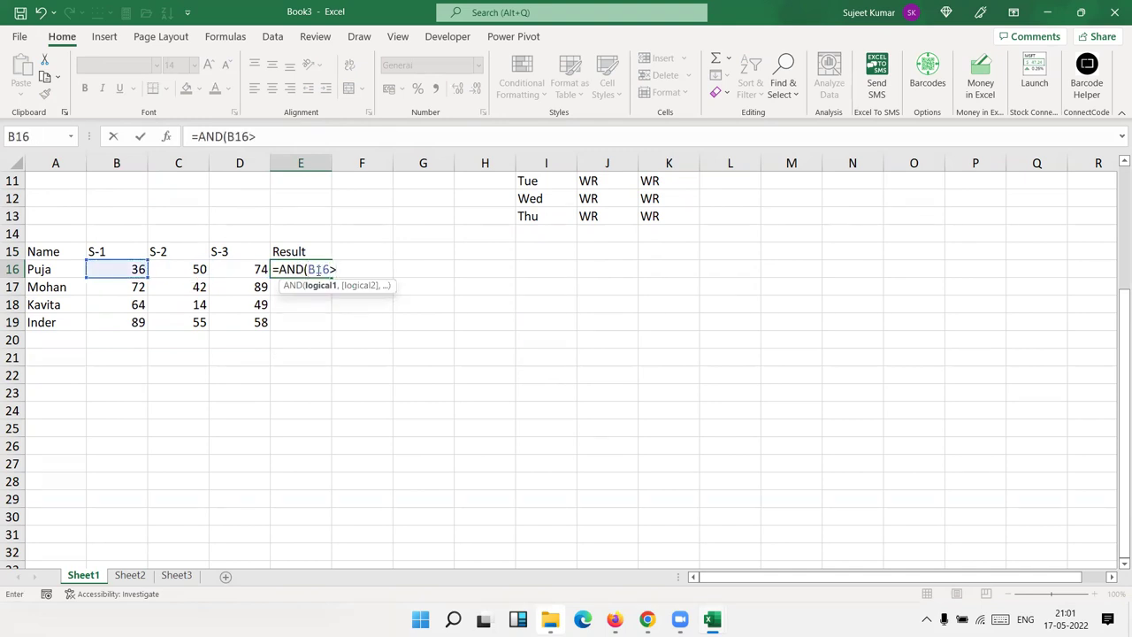
pyautogui.write('30,')
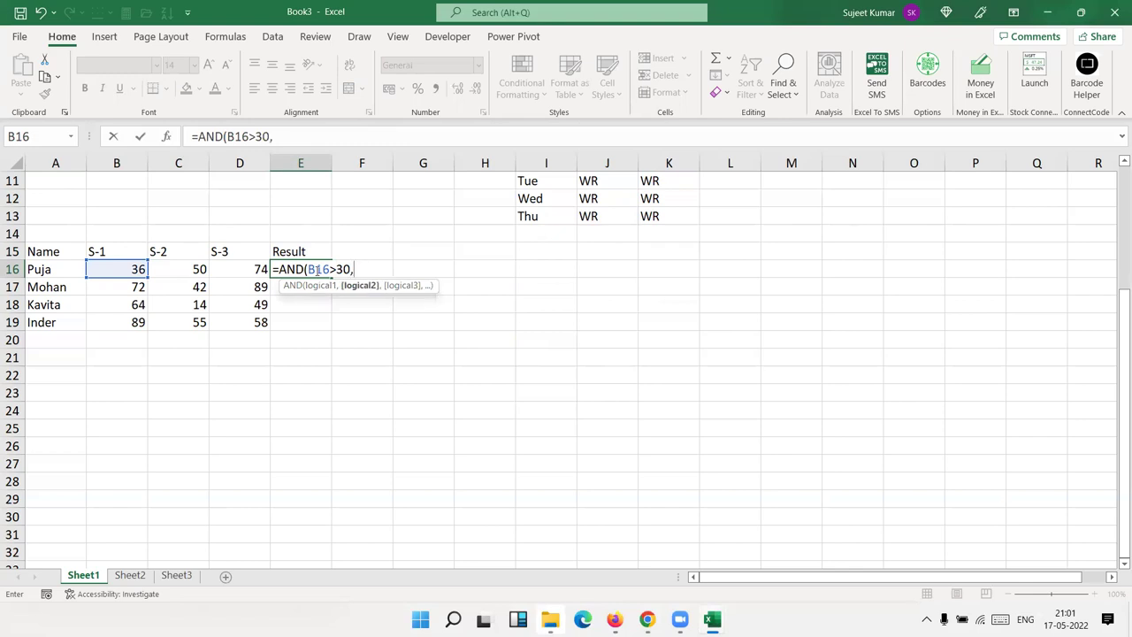
pyautogui.press('Left')
pyautogui.press('Left')
pyautogui.write('>')
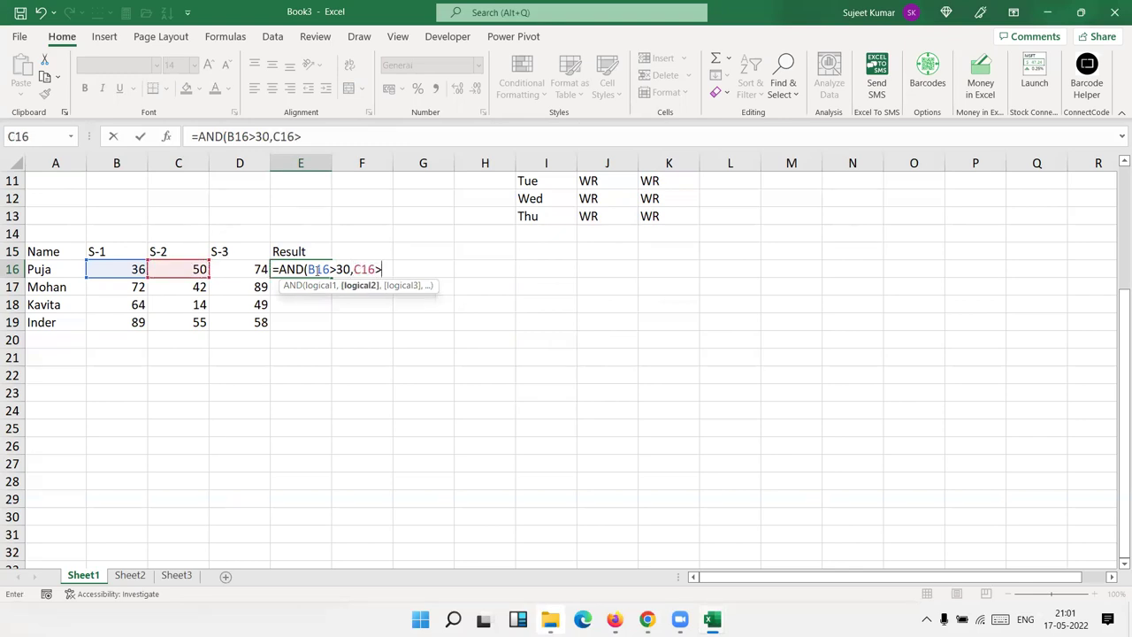
pyautogui.write('30,')
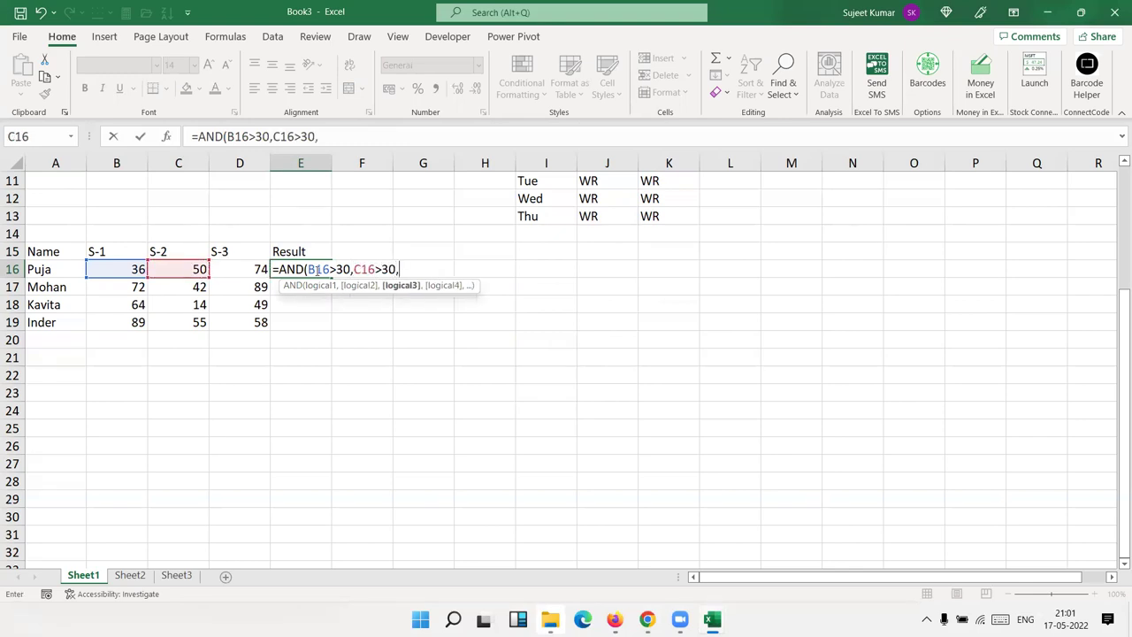
pyautogui.press('Left')
pyautogui.write('>30)')
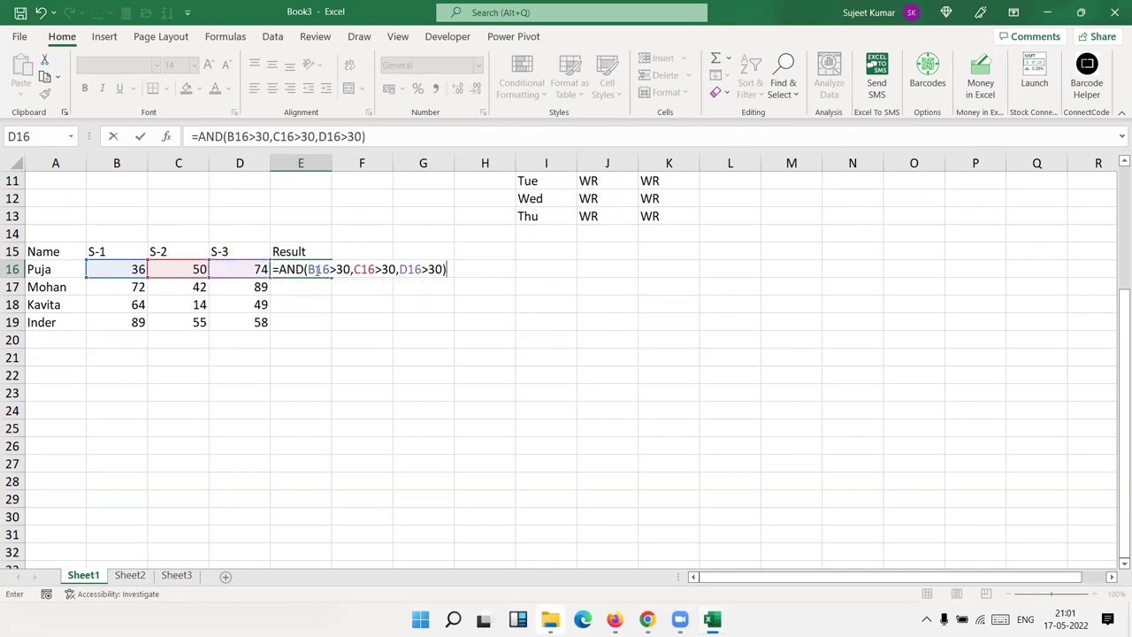
pyautogui.press('Return')
pyautogui.click(321, 272)
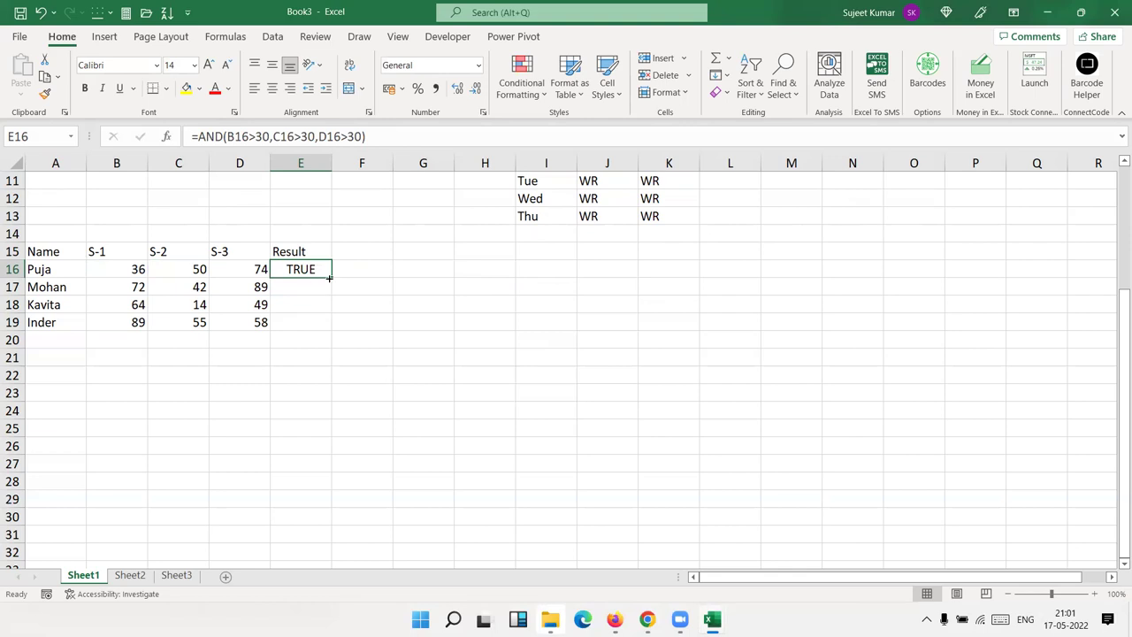
pyautogui.moveTo(323, 280); pyautogui.dragTo(334, 332)
# Wrap the test in IF returning "Pass" or "Fail", fill down, and move the results to G16:G19
pyautogui.doubleClick(289, 268)
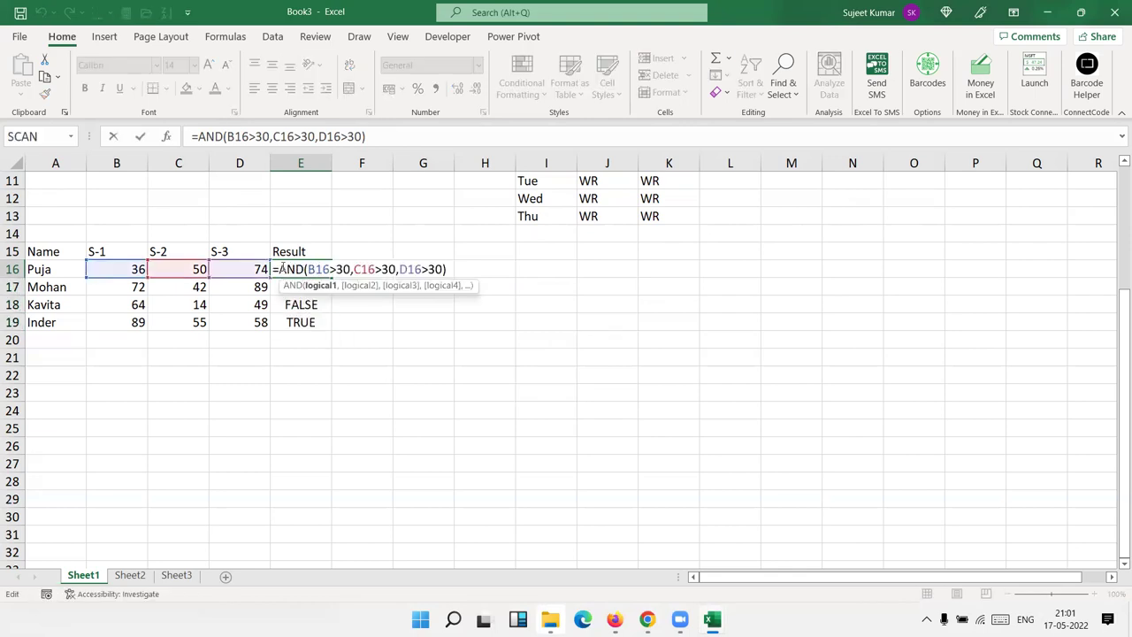
pyautogui.click(278, 269)
pyautogui.write('IF(')
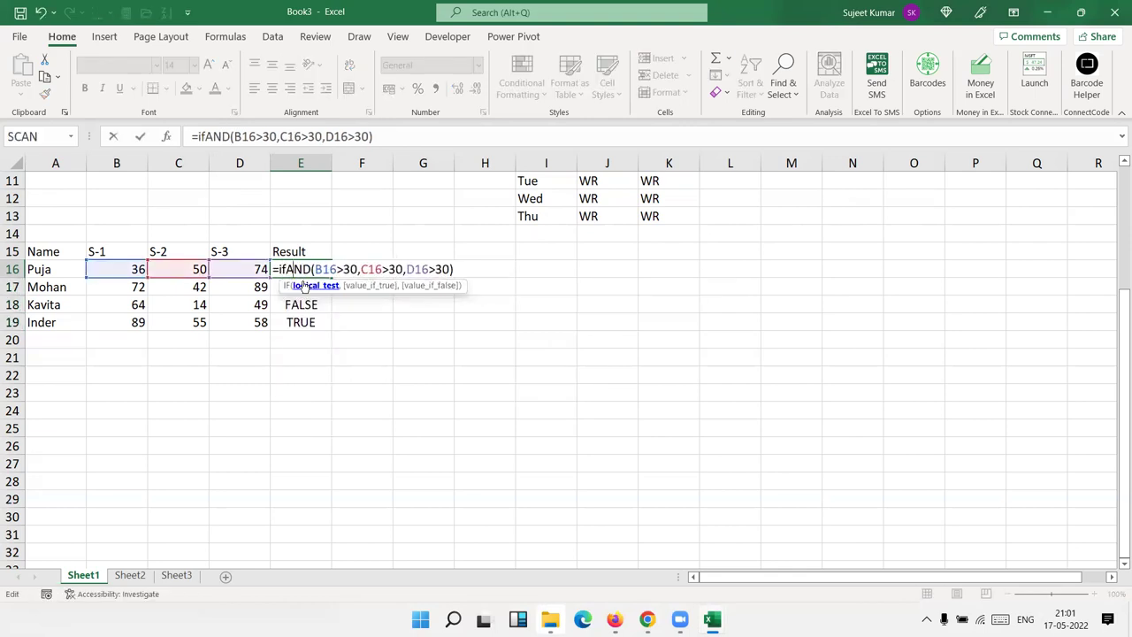
pyautogui.write(',"Pass","Fail')
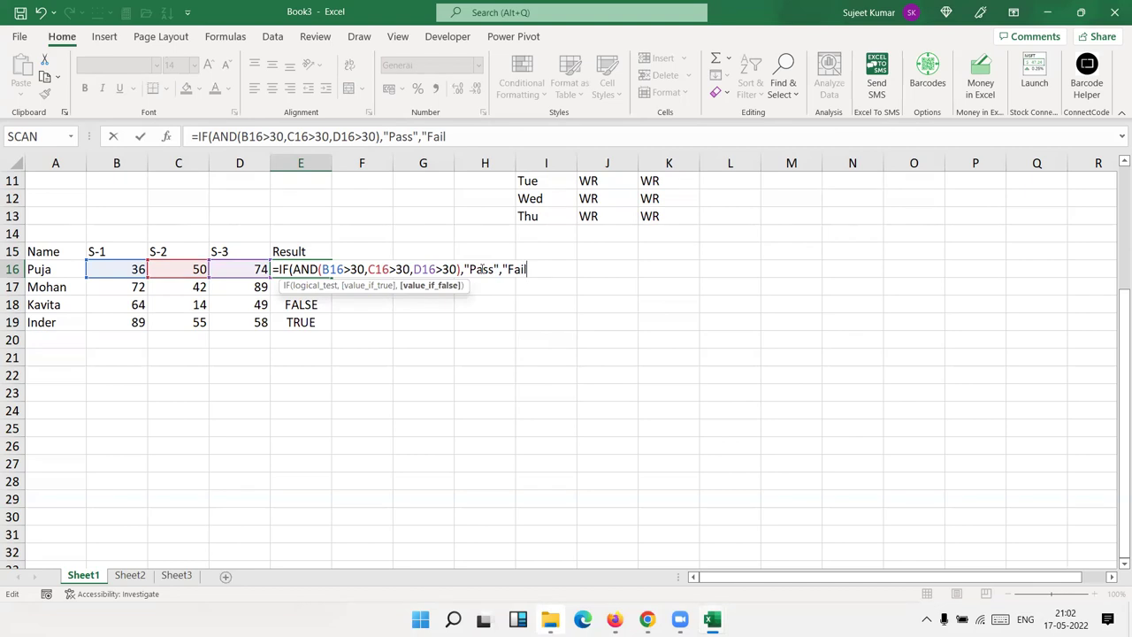
pyautogui.write('"')
pyautogui.press('Return')
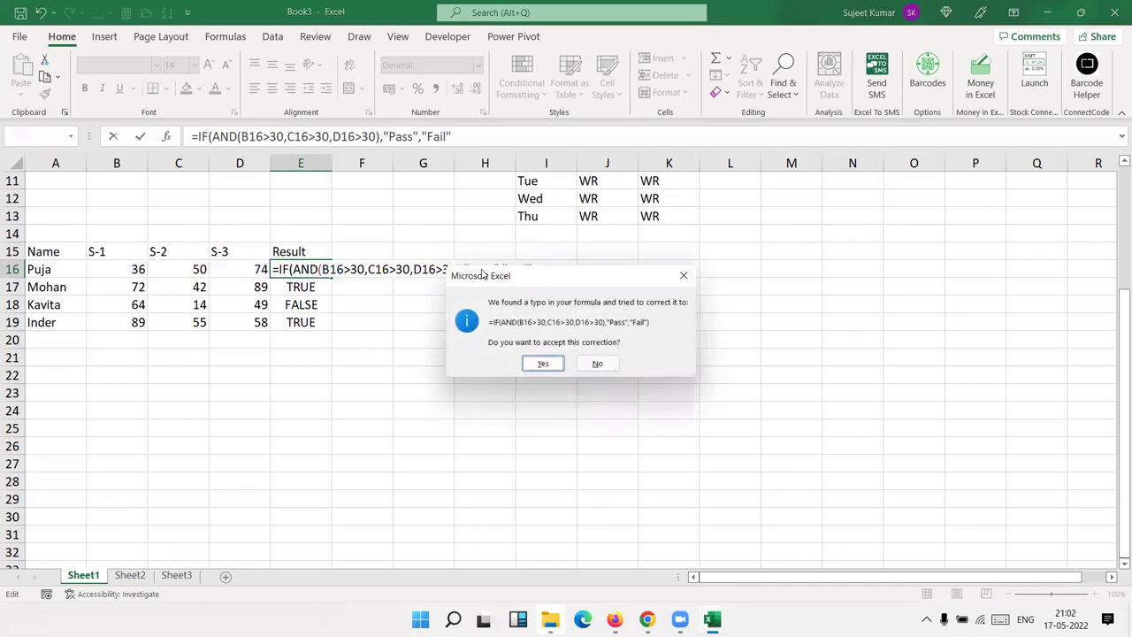
pyautogui.press('Return')
pyautogui.press('Up')
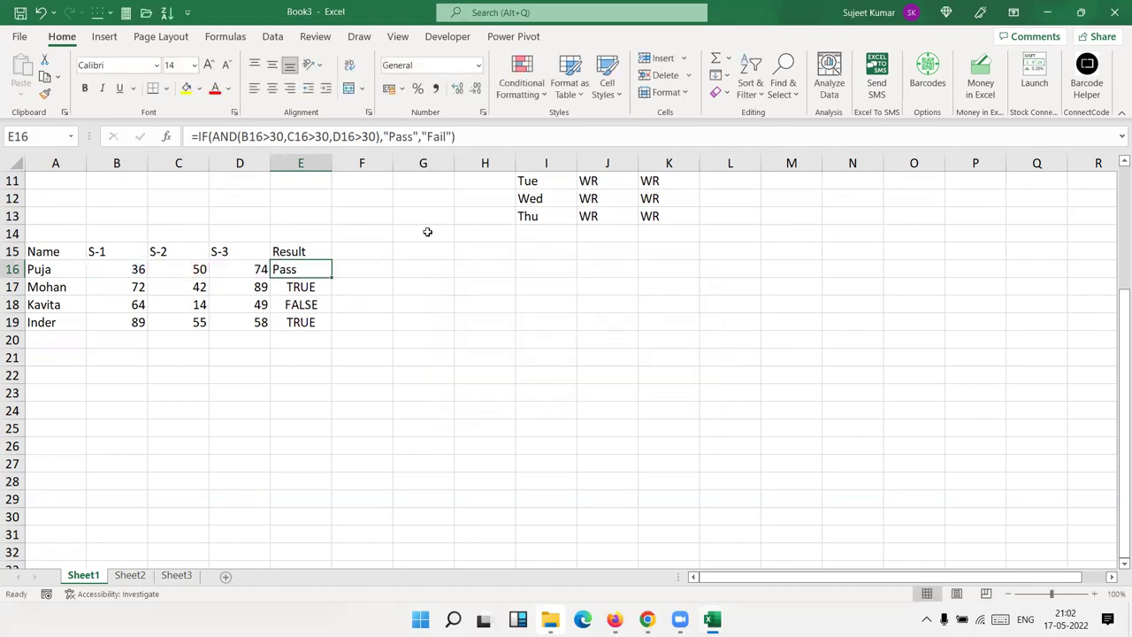
pyautogui.doubleClick(334, 276)
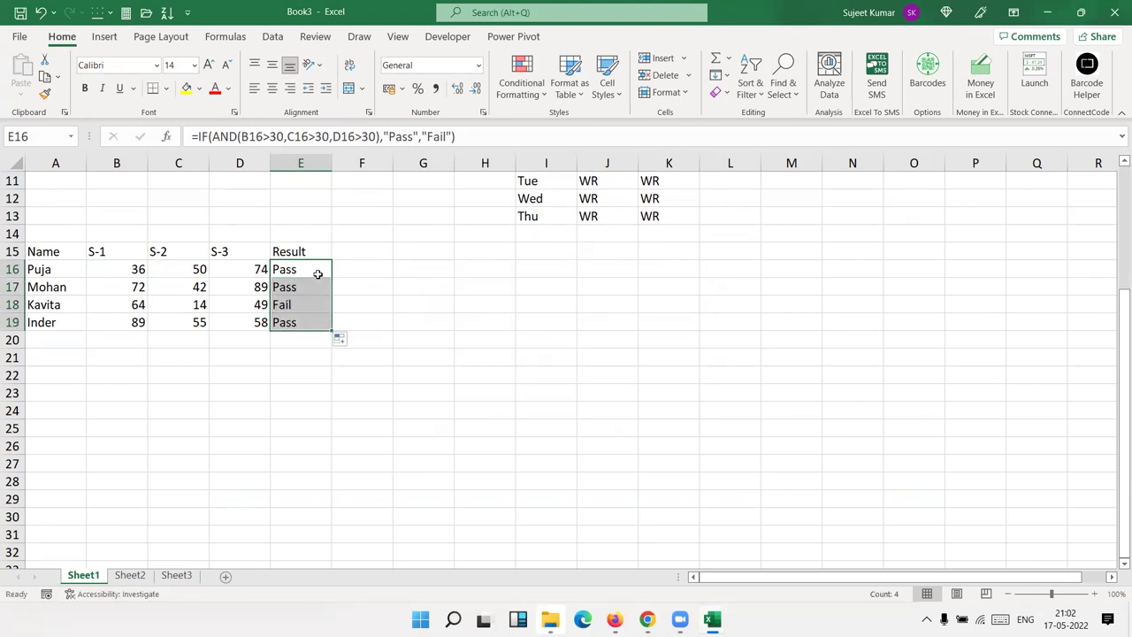
pyautogui.moveTo(327, 271); pyautogui.dragTo(434, 278)
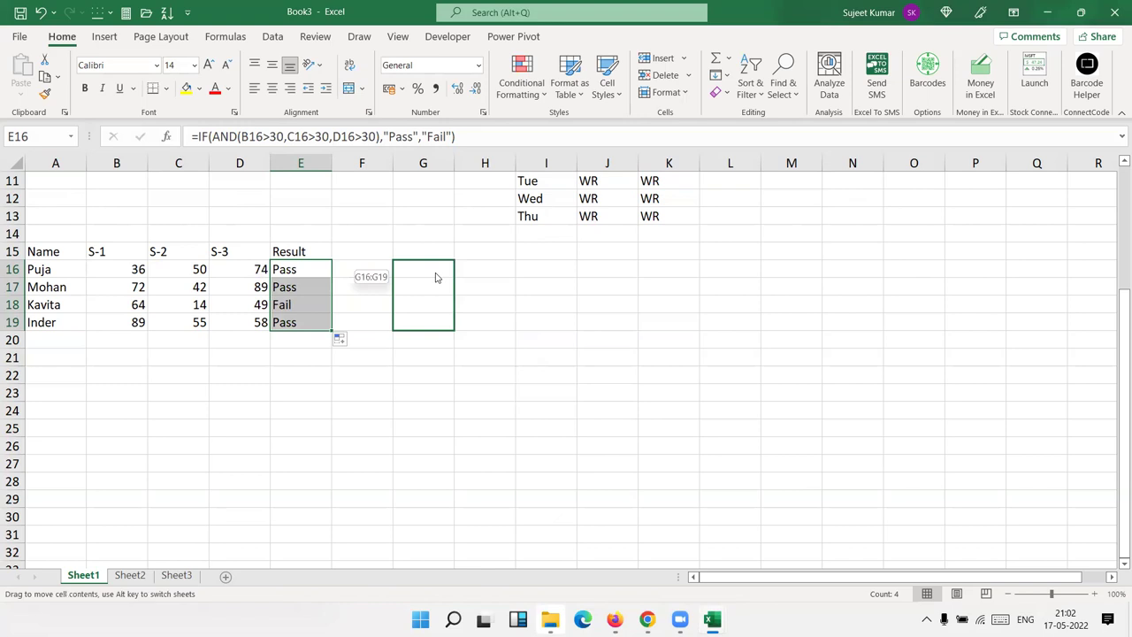
pyautogui.moveTo(139, 269); pyautogui.dragTo(234, 276)
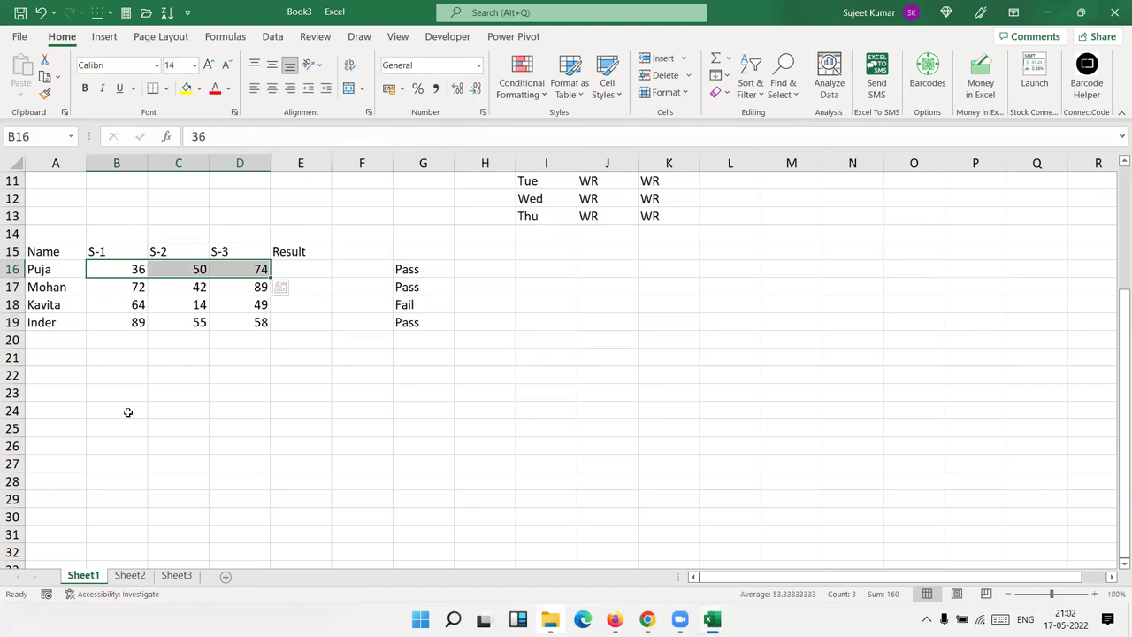
pyautogui.click(319, 271)
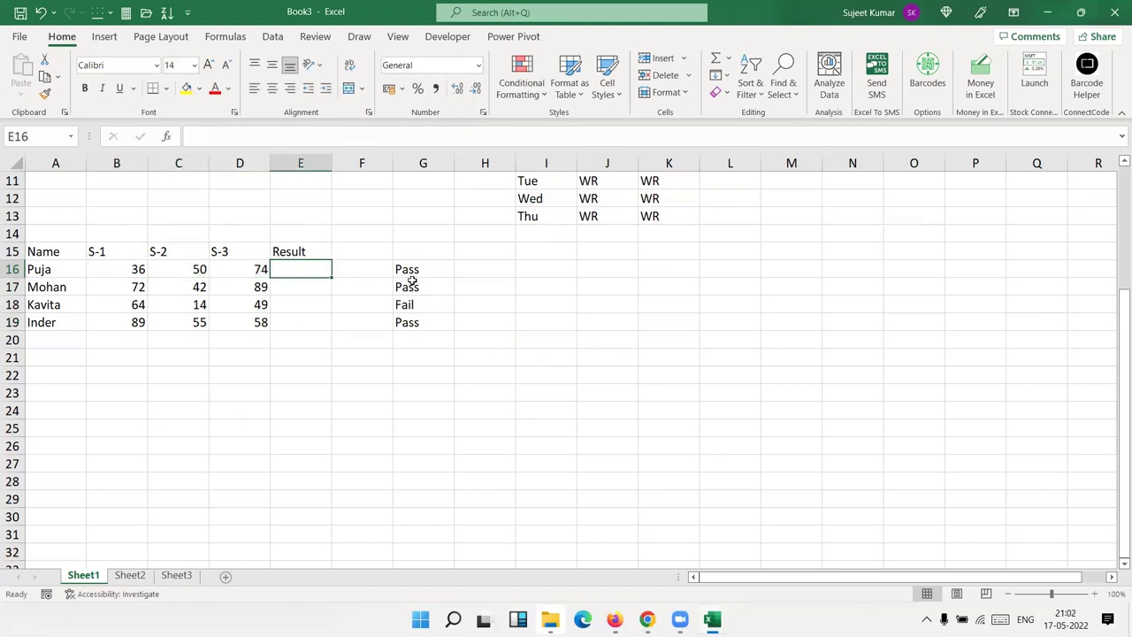
# Enter =IF(B16>30,IF(C16>=30,IF(D16>30,"Pass","S3Fail"),"S2 Fail"),"S1 Fail") in E16
pyautogui.write('=IF(')
pyautogui.press('Left')
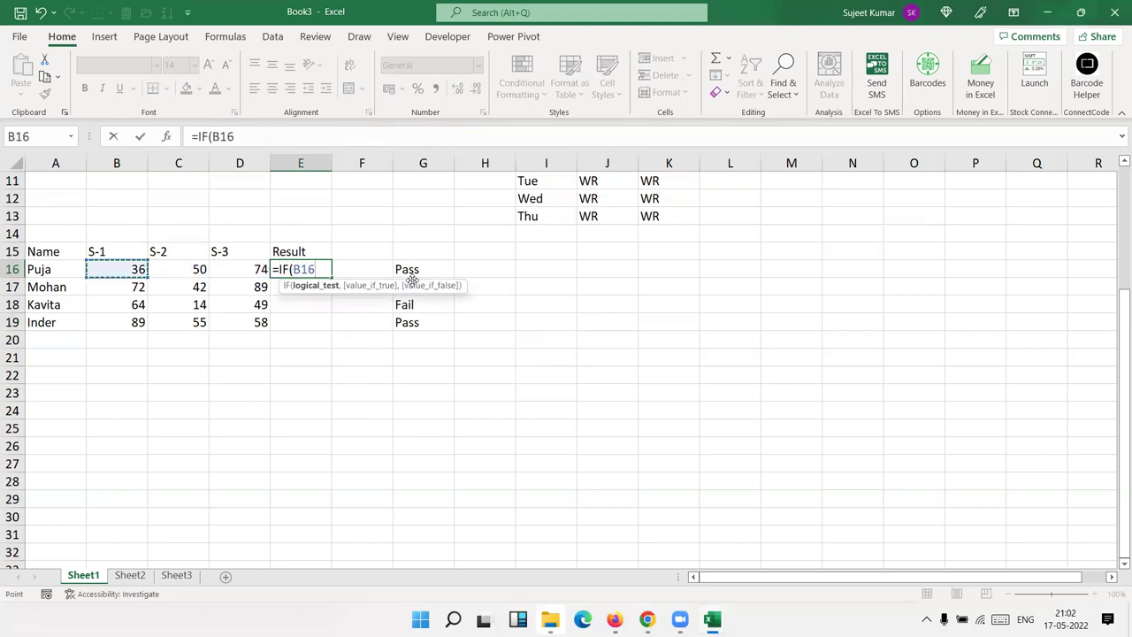
pyautogui.write('>30,')
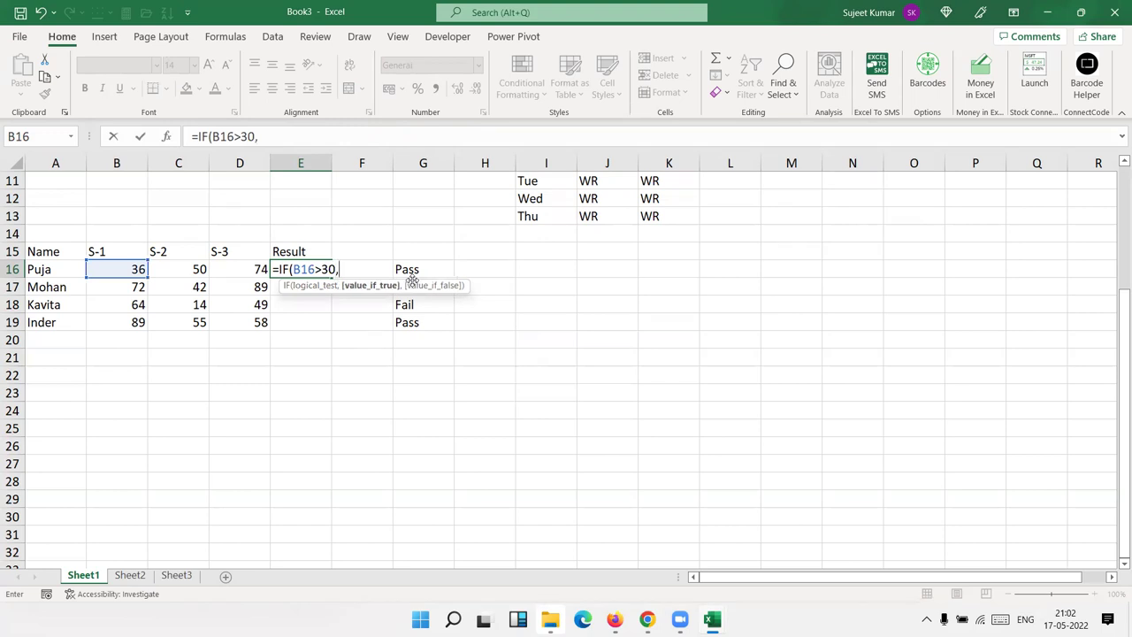
pyautogui.write('IF(')
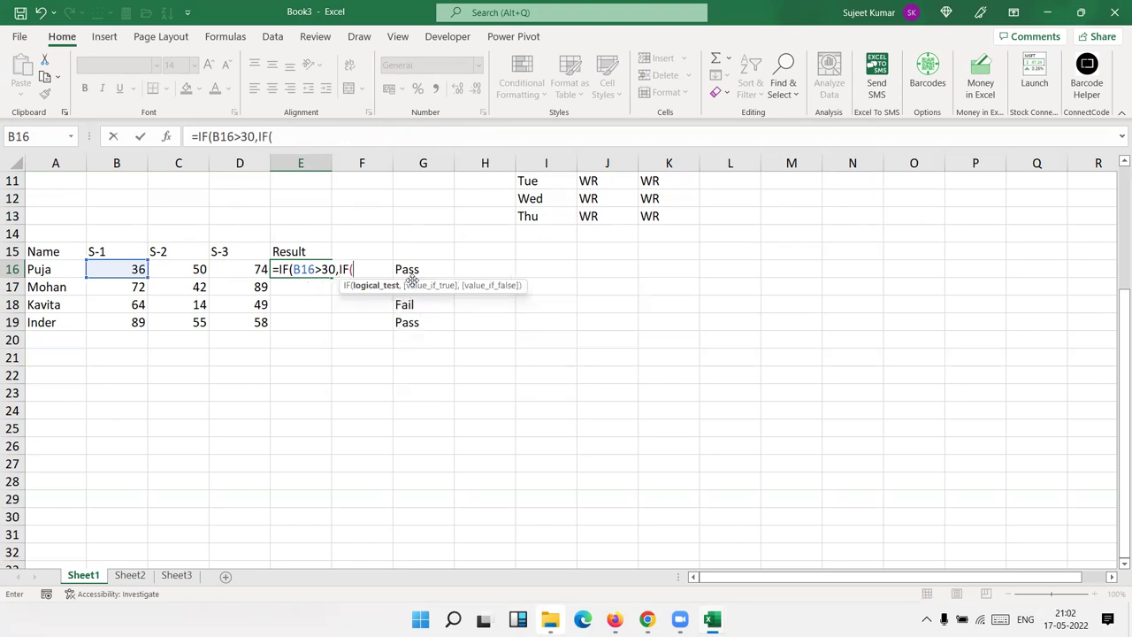
pyautogui.press('Left')
pyautogui.press('Left')
pyautogui.write('>=30,IF(')
pyautogui.press('Left')
pyautogui.press('Left')
pyautogui.press('Right')
pyautogui.write('>30')
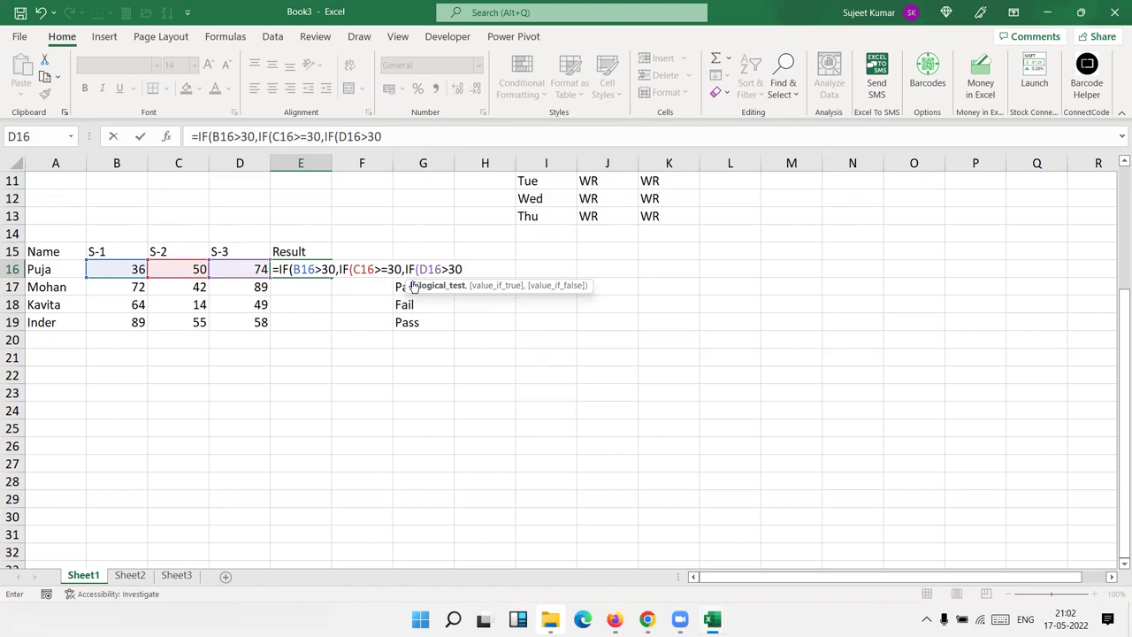
pyautogui.write(',')
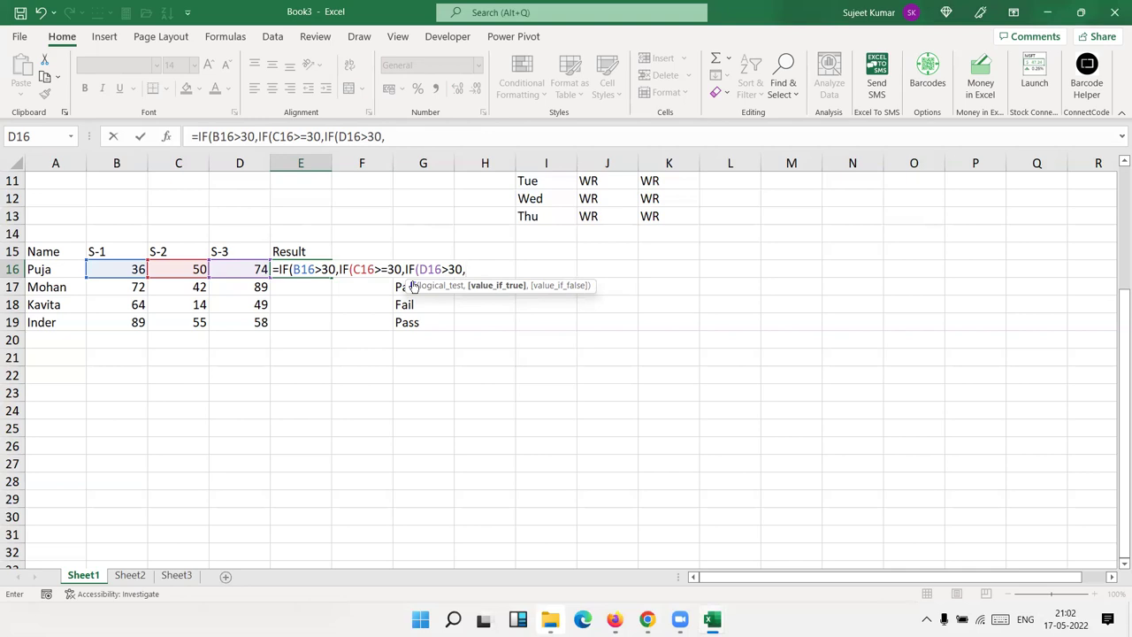
pyautogui.write('"')
pyautogui.write('PAss')
pyautogui.press('BackSpace')
pyautogui.press('BackSpace')
pyautogui.press('BackSpace')
pyautogui.write('ass","S')
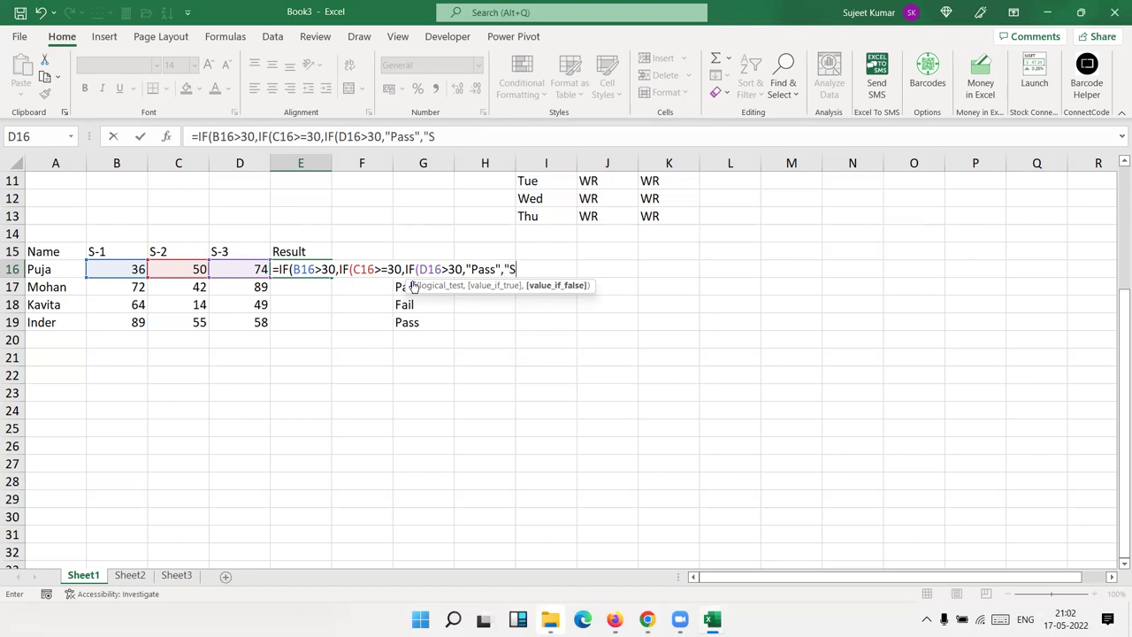
pyautogui.write('3')
pyautogui.write('Fail"')
pyautogui.write(')')
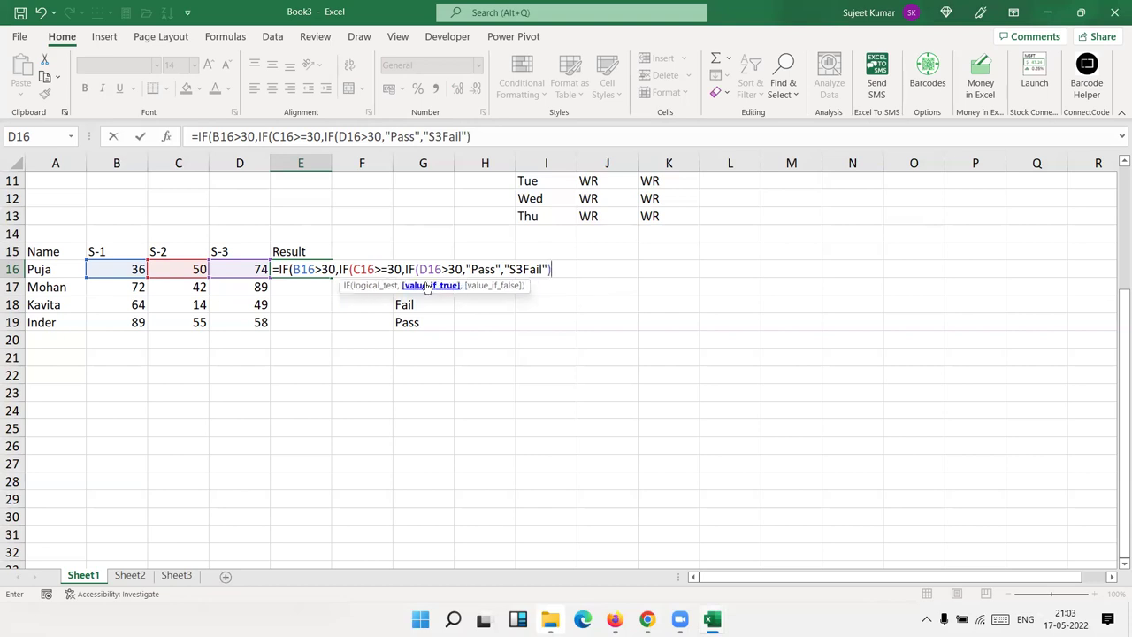
pyautogui.write(',')
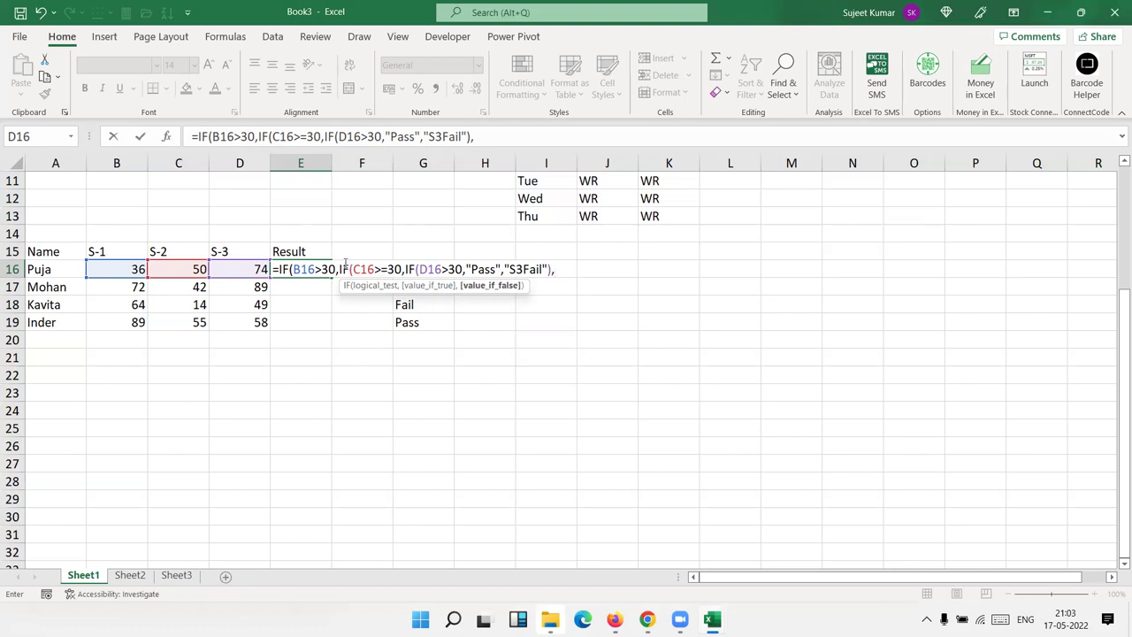
pyautogui.write('"S2')
pyautogui.write(' Fail")')
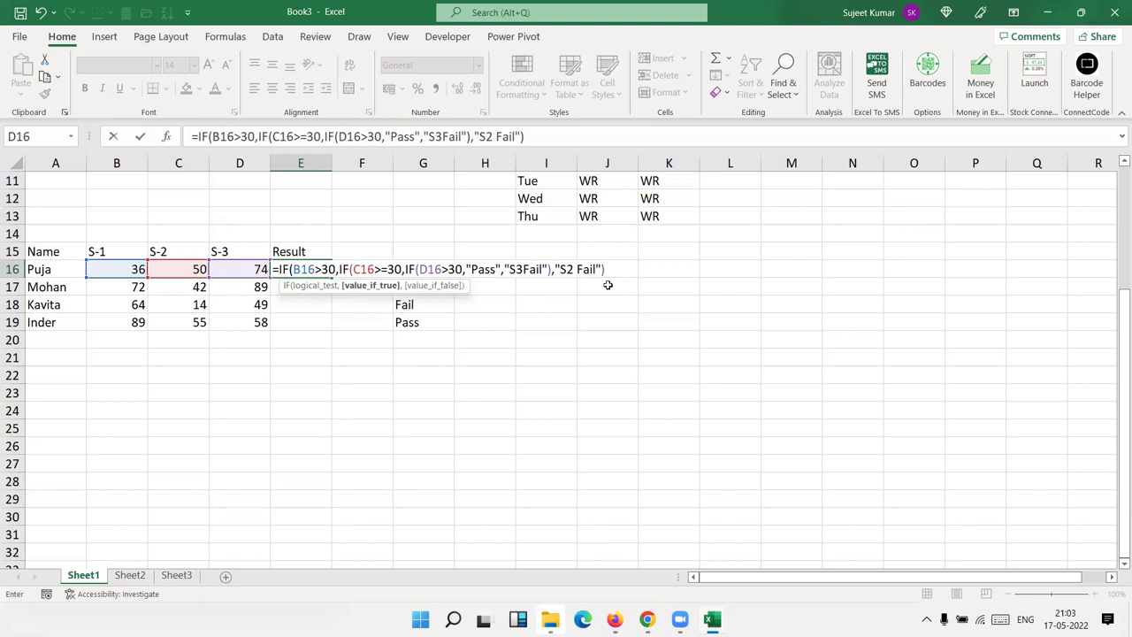
pyautogui.write(',"S1 Fail")')
pyautogui.hotkey('ctrl', 'Return')
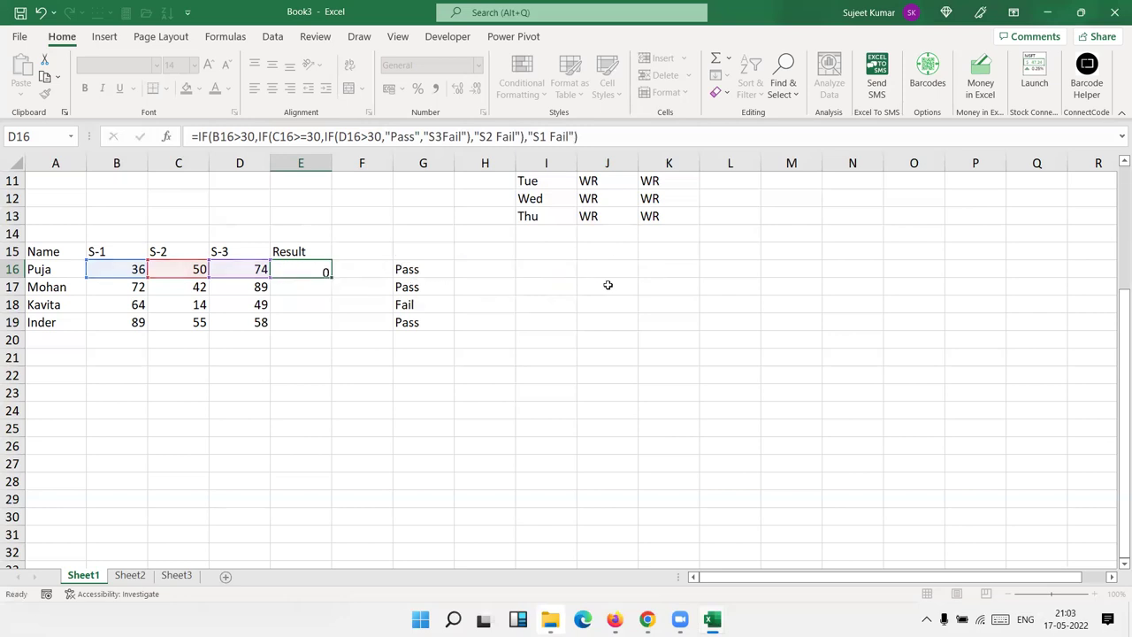
pyautogui.press('Up')
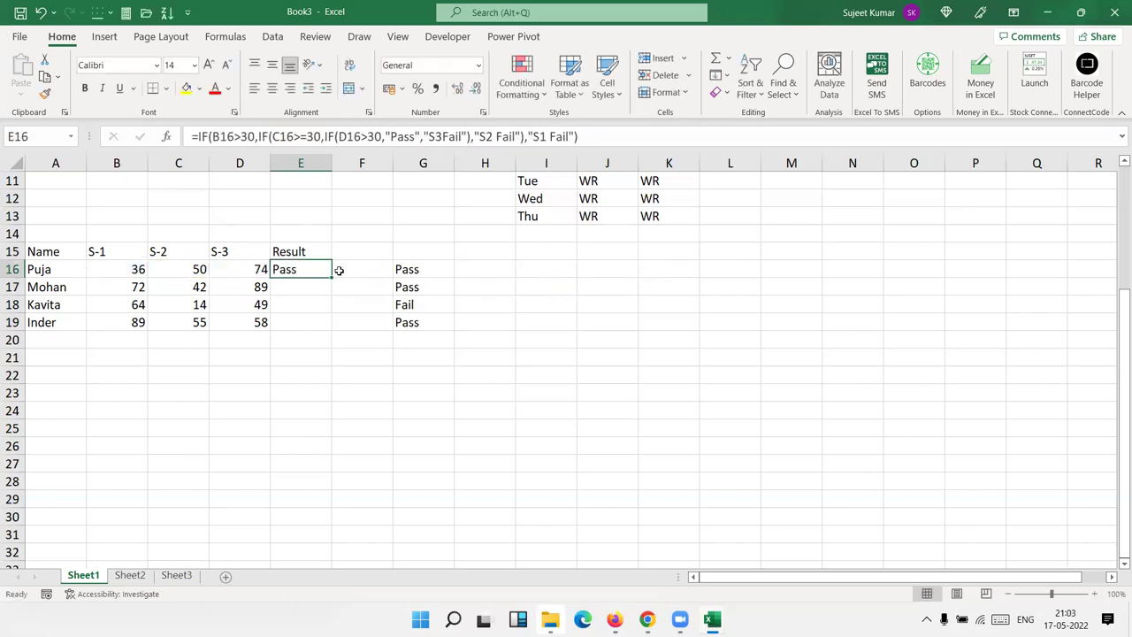
# Copy E16's nested IF down to E19, giving Pass, Pass, S2 Fail, Pass, and view the formula
pyautogui.doubleClick(331, 277)
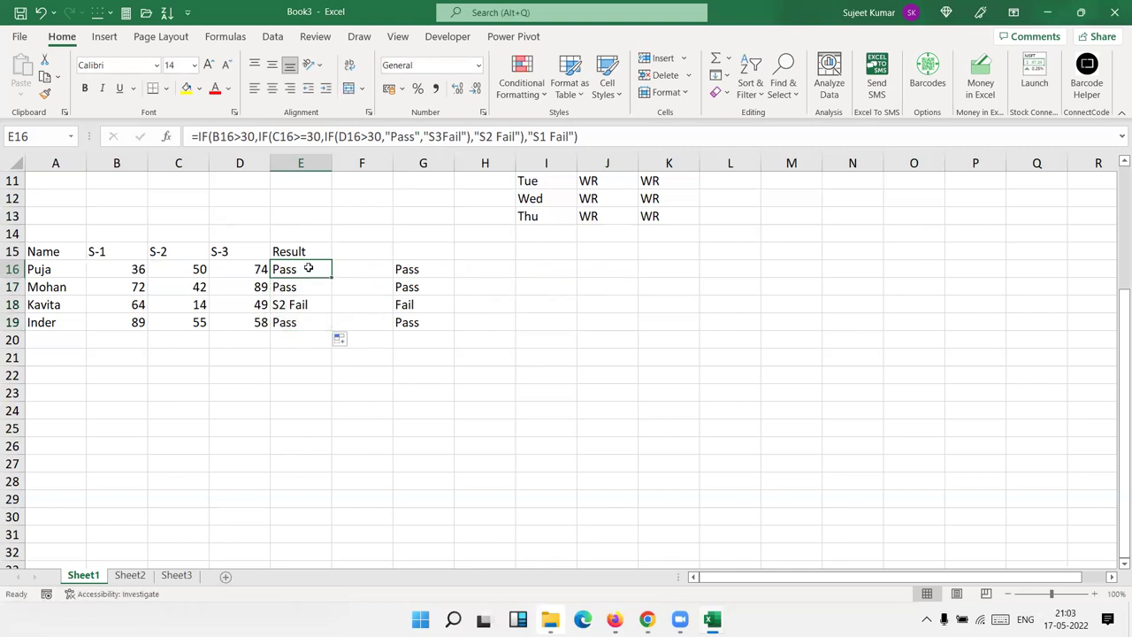
pyautogui.doubleClick(308, 266)
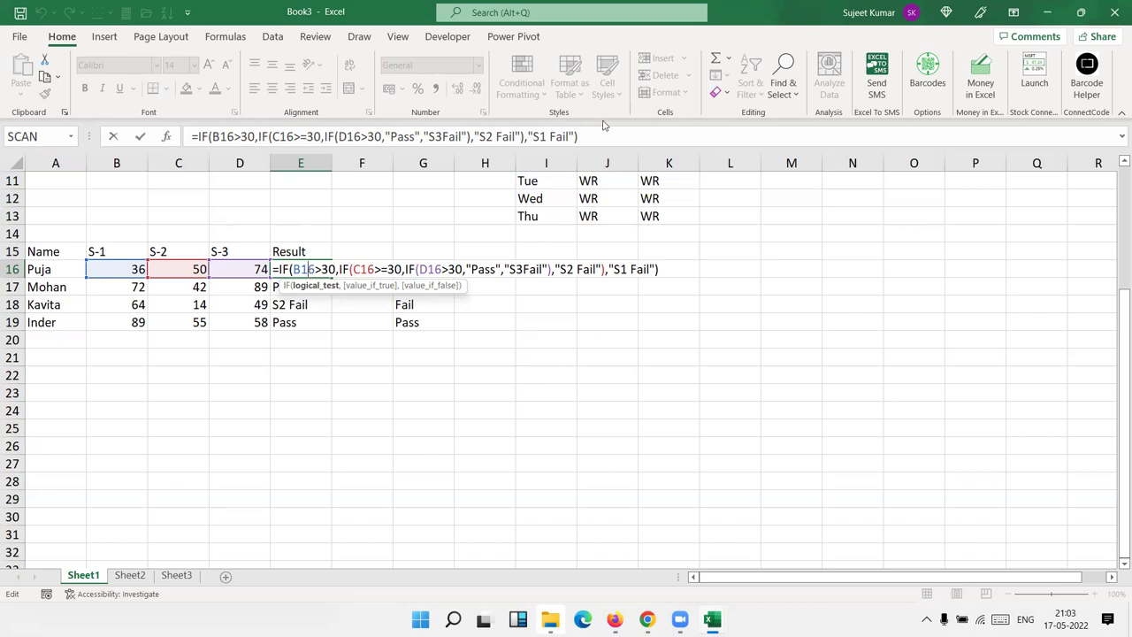
pyautogui.click(607, 380)
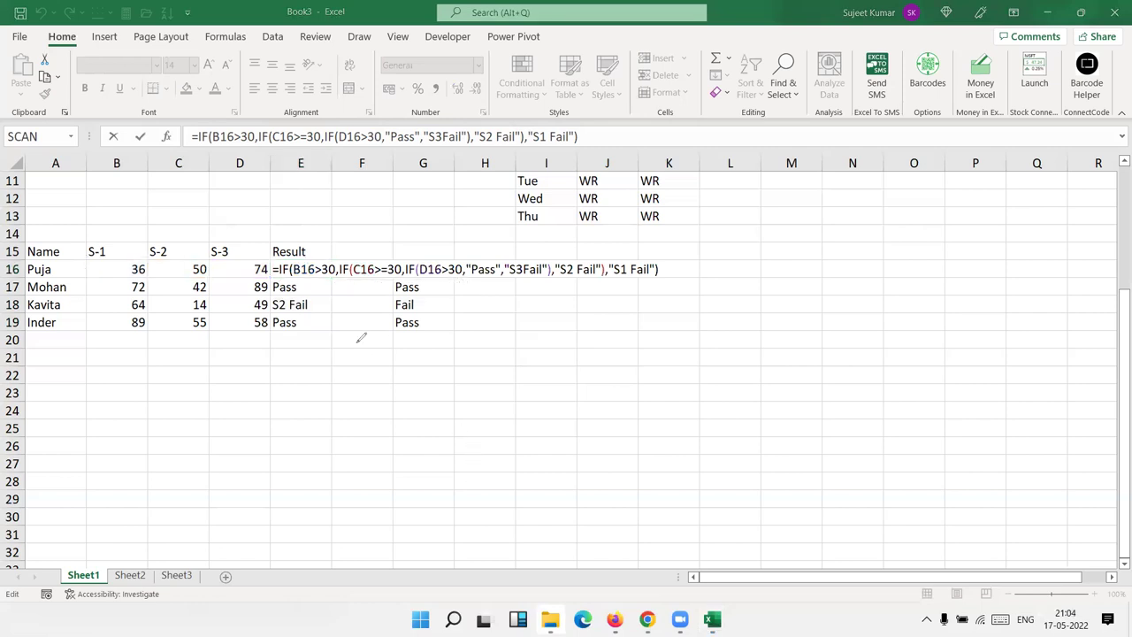
pyautogui.moveTo(294, 279); pyautogui.dragTo(329, 278)
pyautogui.moveTo(314, 248)
pyautogui.mouseDown()
pyautogui.moveTo(314, 257)
pyautogui.moveTo(372, 263)
pyautogui.mouseUp()
pyautogui.moveTo(308, 282)
pyautogui.mouseDown()
pyautogui.moveTo(605, 305)
pyautogui.moveTo(637, 279)
pyautogui.mouseUp()
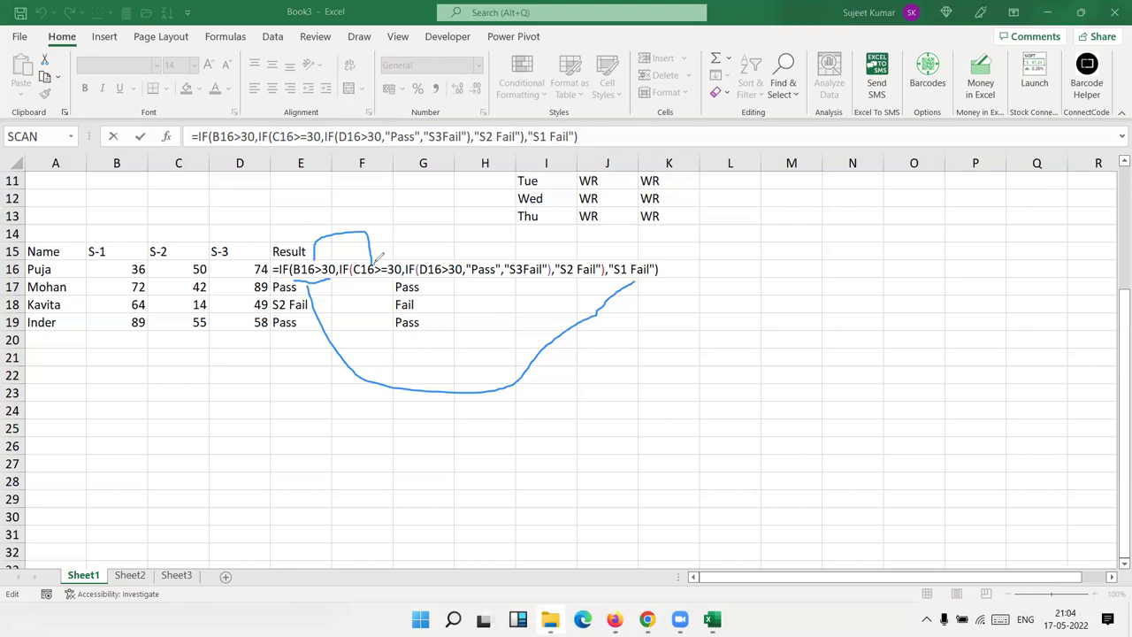
pyautogui.moveTo(372, 264)
pyautogui.mouseDown()
pyautogui.moveTo(379, 251)
pyautogui.moveTo(431, 256)
pyautogui.mouseUp()
pyautogui.moveTo(364, 264)
pyautogui.mouseDown()
pyautogui.moveTo(521, 309)
pyautogui.moveTo(576, 276)
pyautogui.mouseUp()
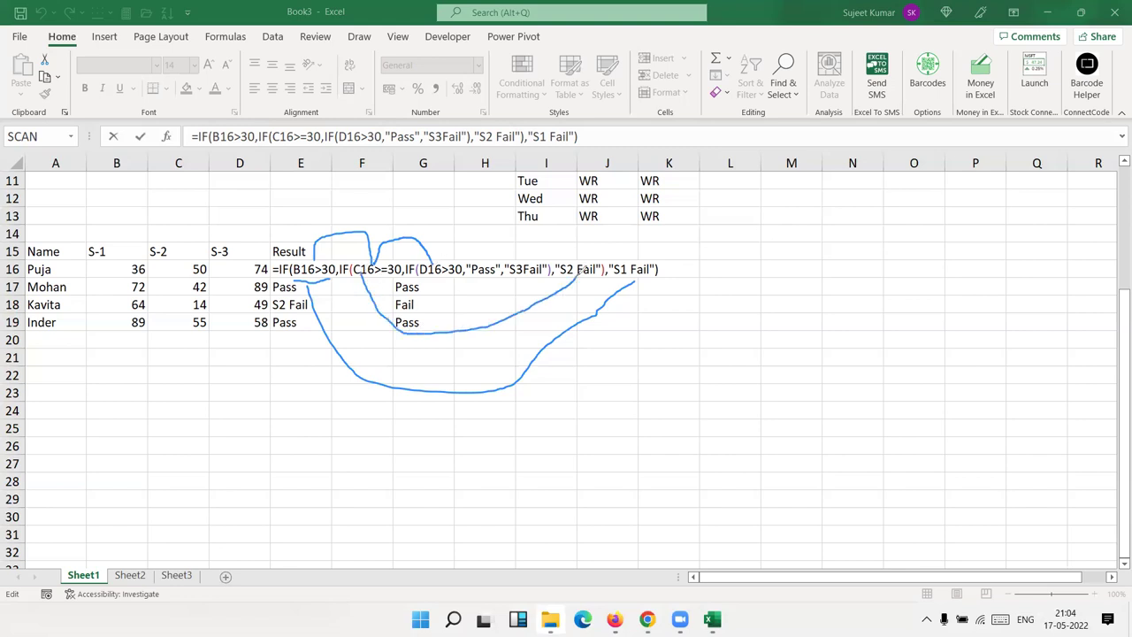
pyautogui.moveTo(432, 279)
pyautogui.mouseDown()
pyautogui.moveTo(485, 260)
pyautogui.moveTo(511, 276)
pyautogui.mouseUp()
pyautogui.press('e')
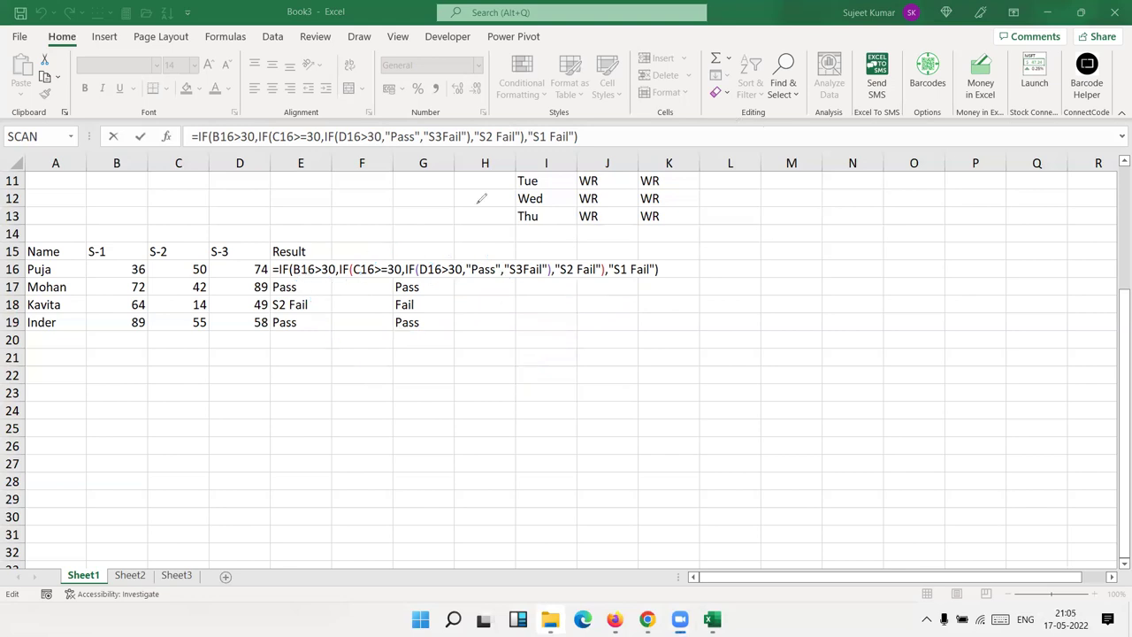
pyautogui.click(298, 268)
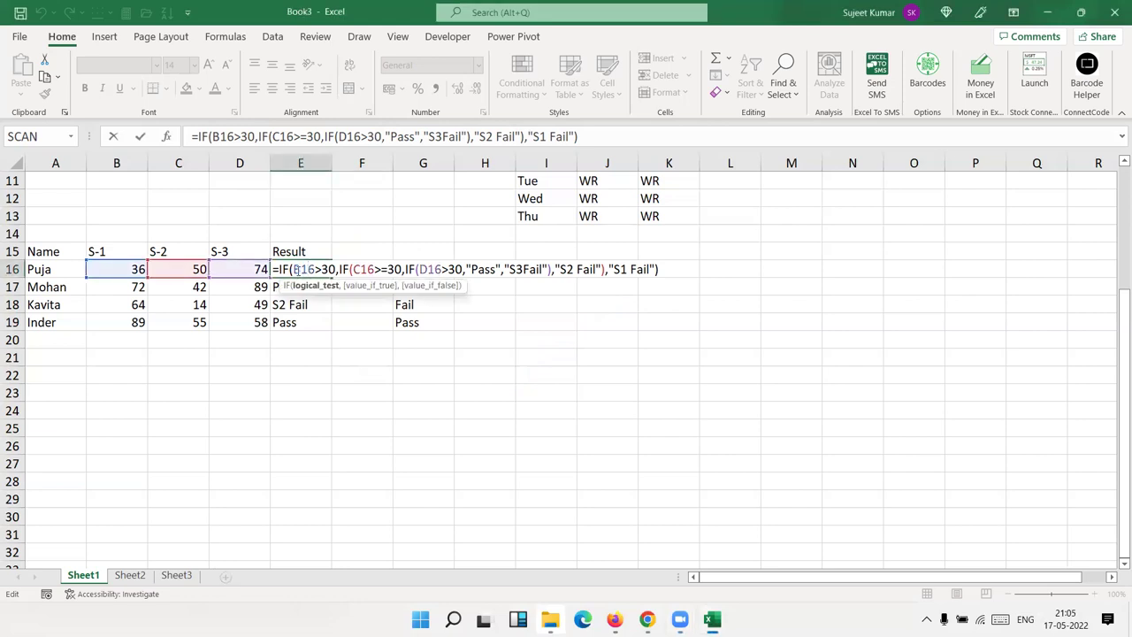
pyautogui.moveTo(339, 268)
pyautogui.mouseDown()
pyautogui.moveTo(603, 256)
pyautogui.moveTo(604, 269)
pyautogui.mouseUp()
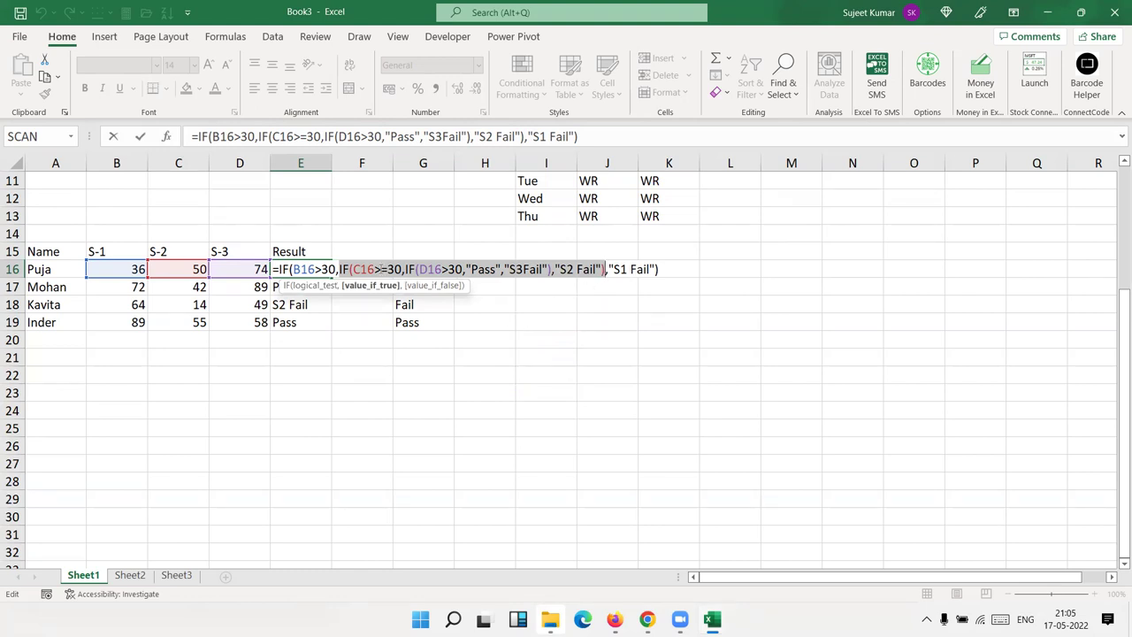
pyautogui.click(380, 268)
pyautogui.moveTo(359, 269); pyautogui.dragTo(553, 268)
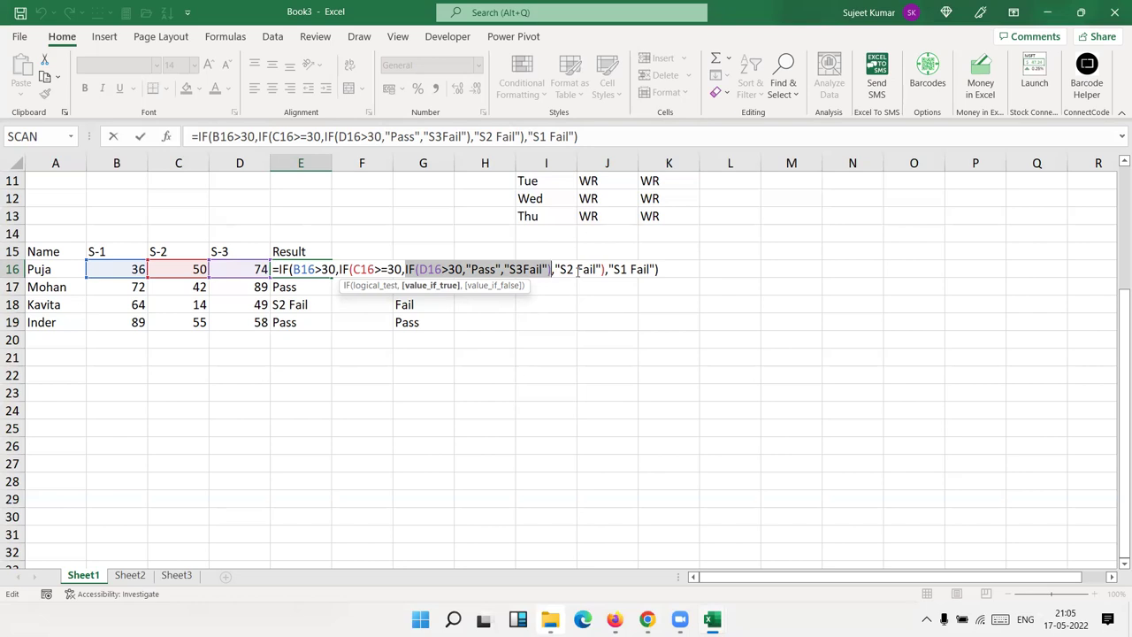
pyautogui.press('Return')
pyautogui.press('Up')
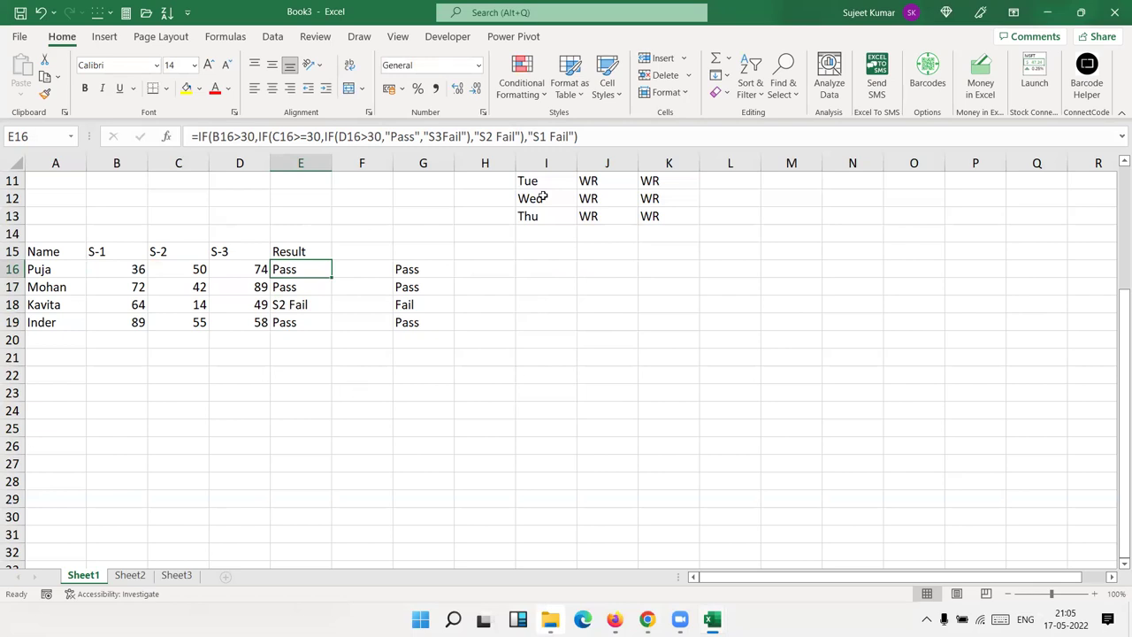
# Move the nested-IF results to H16:H19 and enter =IF(B16>30,"Pass","S1 Fail") in E16
pyautogui.moveTo(300, 269)
pyautogui.mouseDown()
pyautogui.moveTo(301, 321)
pyautogui.moveTo(536, 318)
pyautogui.moveTo(511, 315)
pyautogui.mouseUp()
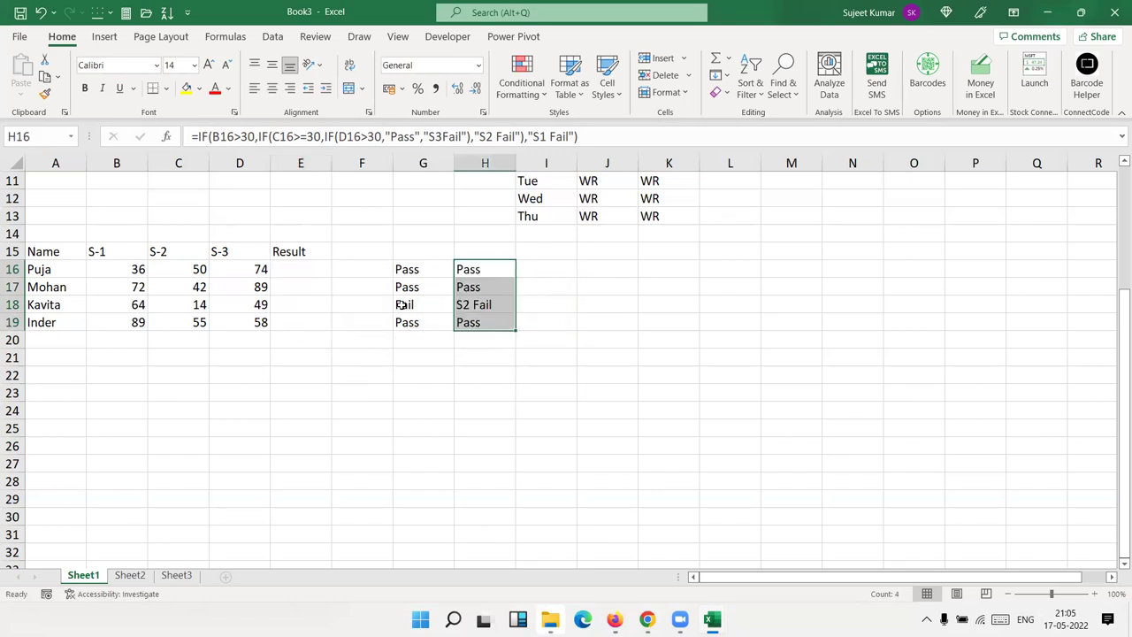
pyautogui.click(323, 265)
pyautogui.write('=IF(')
pyautogui.press('Left')
pyautogui.press('Left')
pyautogui.press('Left')
pyautogui.write('>30m')
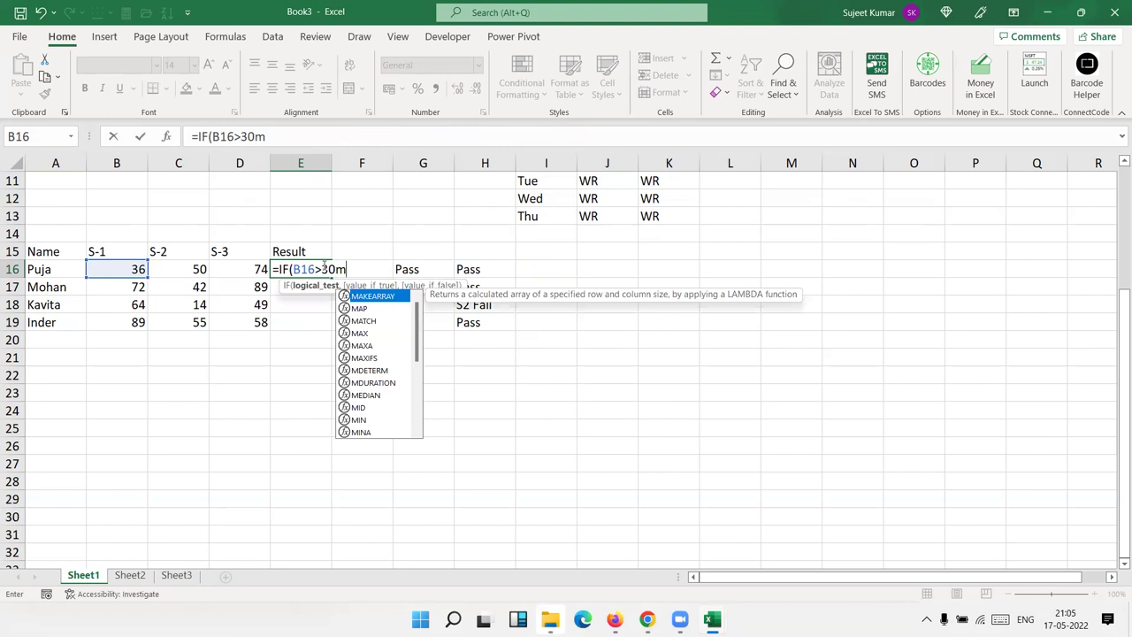
pyautogui.press('BackSpace')
pyautogui.write(',"Pass')
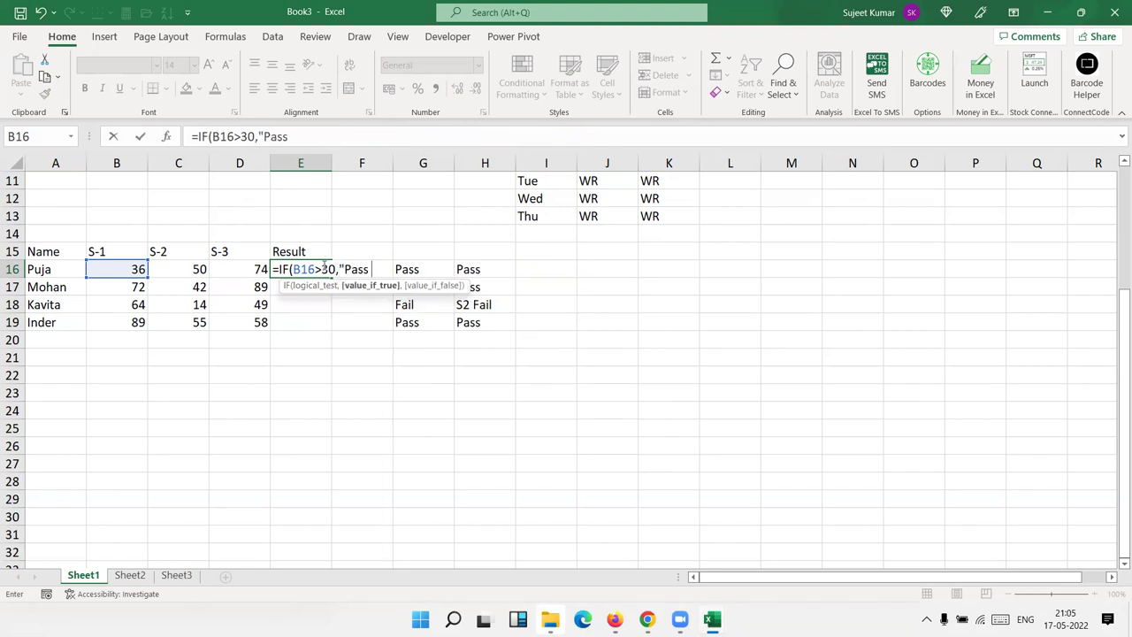
pyautogui.write('","S1 Fail")')
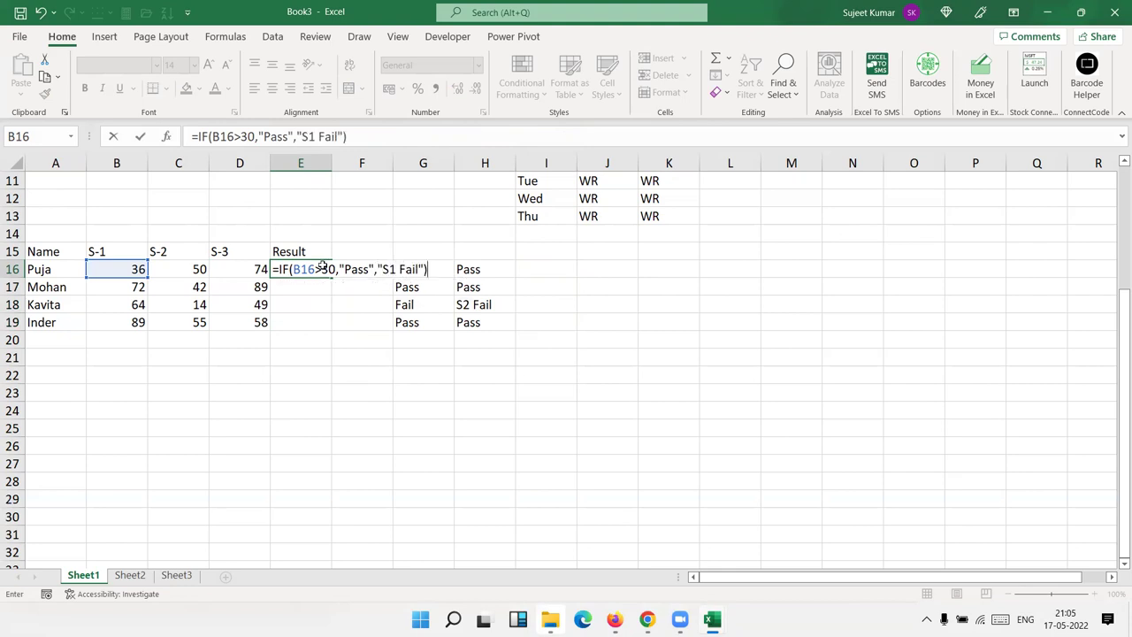
pyautogui.press('Return')
pyautogui.click(323, 265)
# Enter the S-2 check =IF(C16>30,"Pass","S2 Fail") in F16
pyautogui.click(367, 372)
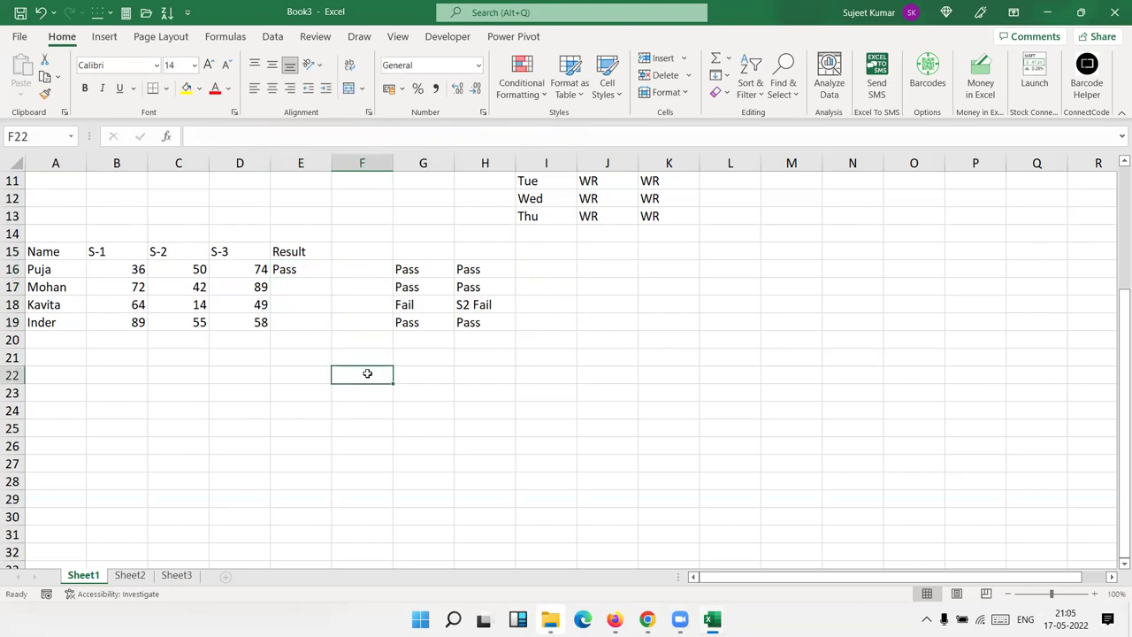
pyautogui.click(344, 267)
pyautogui.write('=if')
pyautogui.press('Tab')
pyautogui.press('Left')
pyautogui.press('Left')
pyautogui.press('Left')
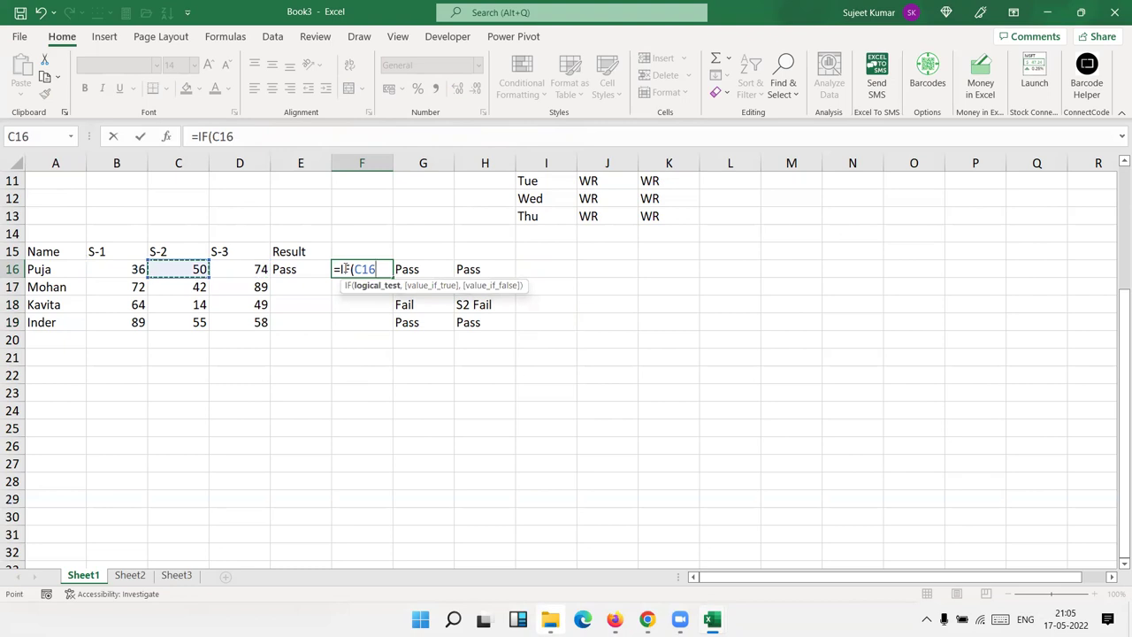
pyautogui.write('>30,"Pass","S')
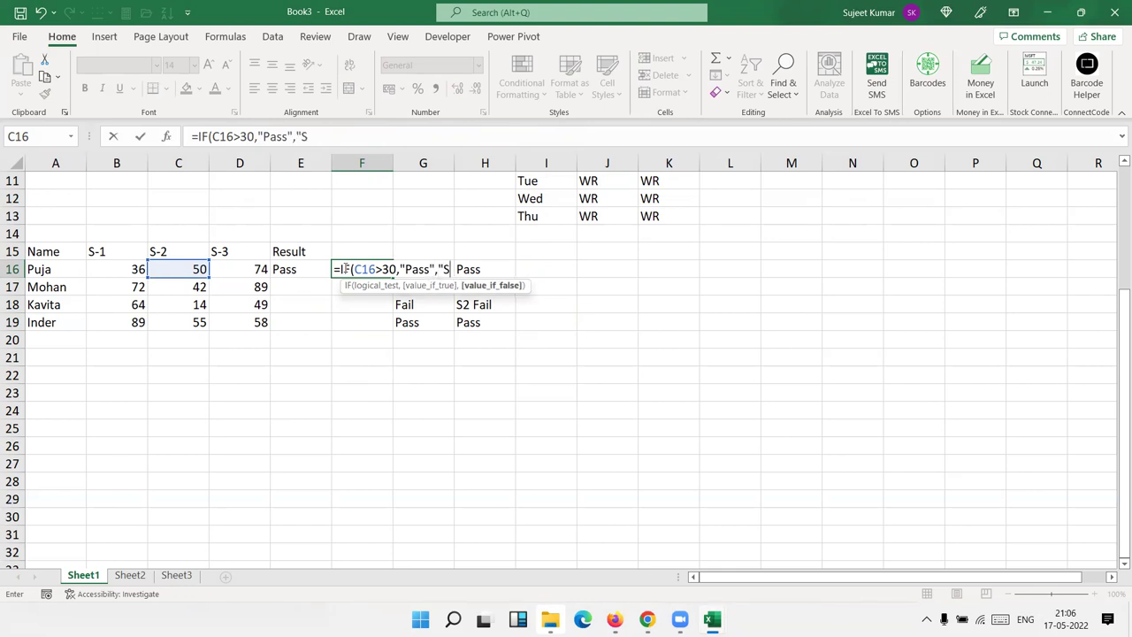
pyautogui.write('2 Fail")')
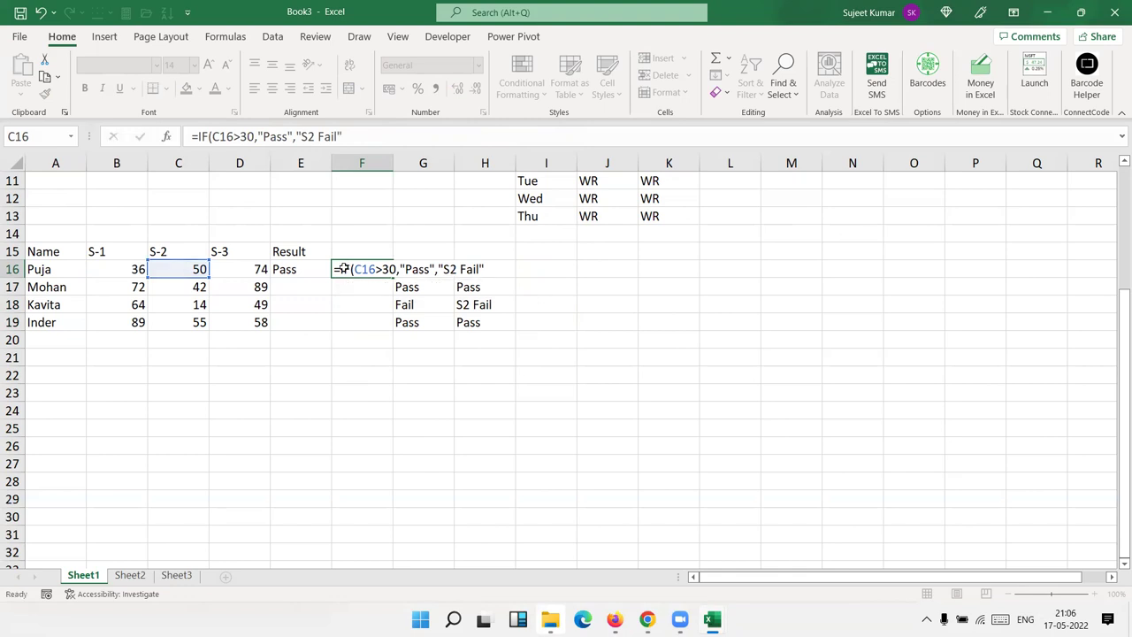
pyautogui.press('Return')
# Insert a blank column G and enter =IF(D16>30,"Pass","S-3 Fail") in G16
pyautogui.click(416, 165)
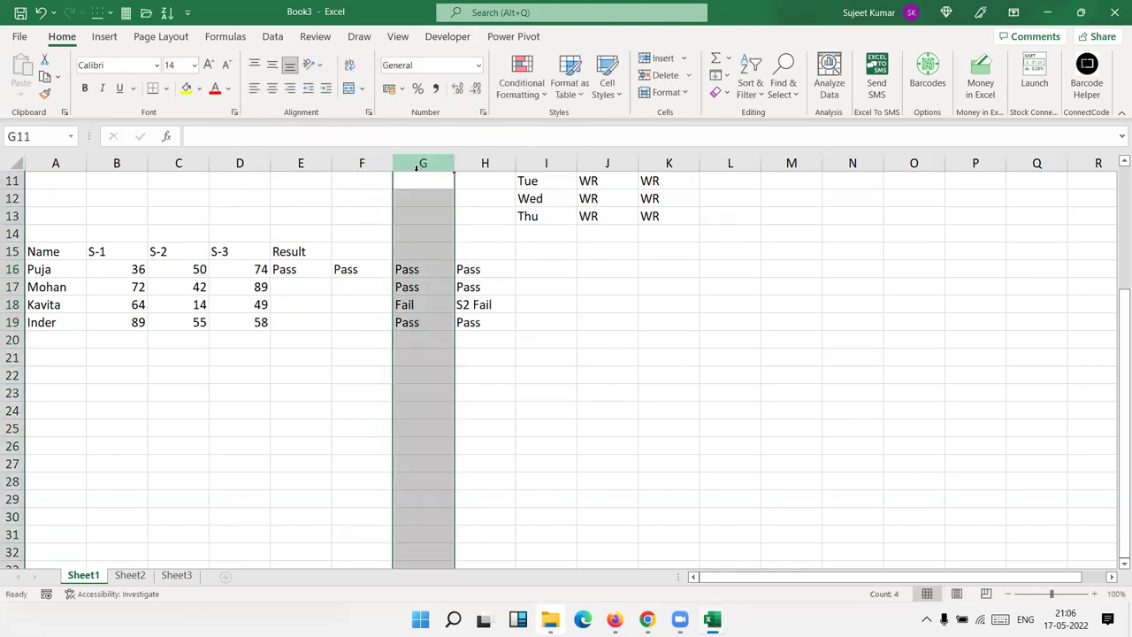
pyautogui.hotkey('ctrl', 'shift', '+')
pyautogui.press('Down')
pyautogui.press('Down')
pyautogui.press('Down')
pyautogui.press('Down')
pyautogui.press('Down')
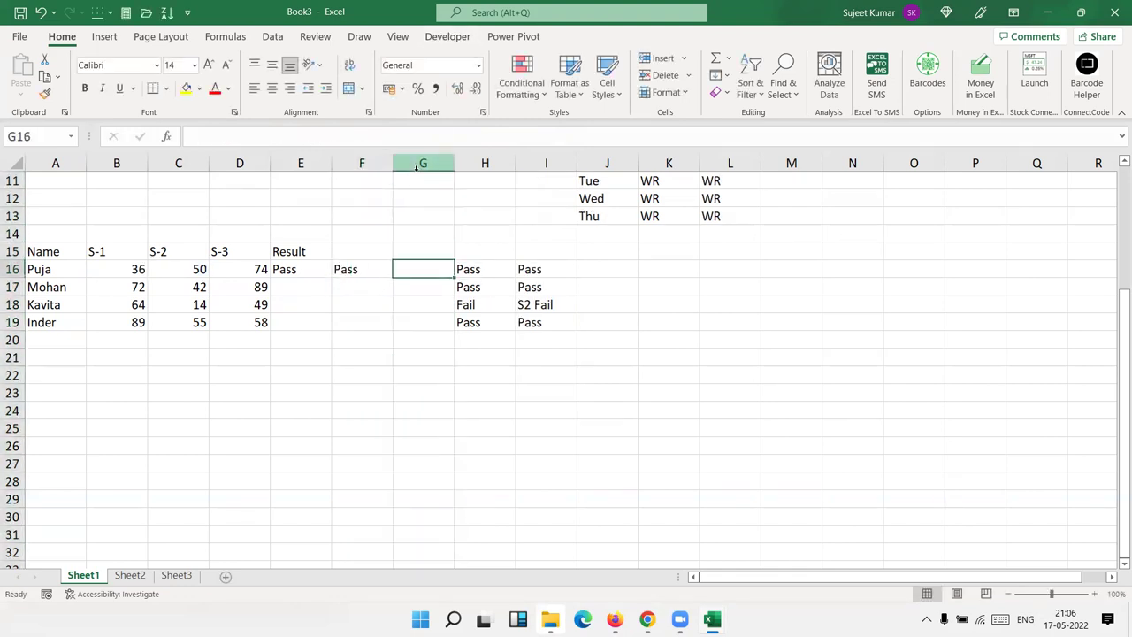
pyautogui.write('=if(')
pyautogui.press('Up')
pyautogui.press('Left')
pyautogui.press('Left')
pyautogui.press('Left')
pyautogui.press('Down')
pyautogui.write('>30,"Pass","S-3 Fail')
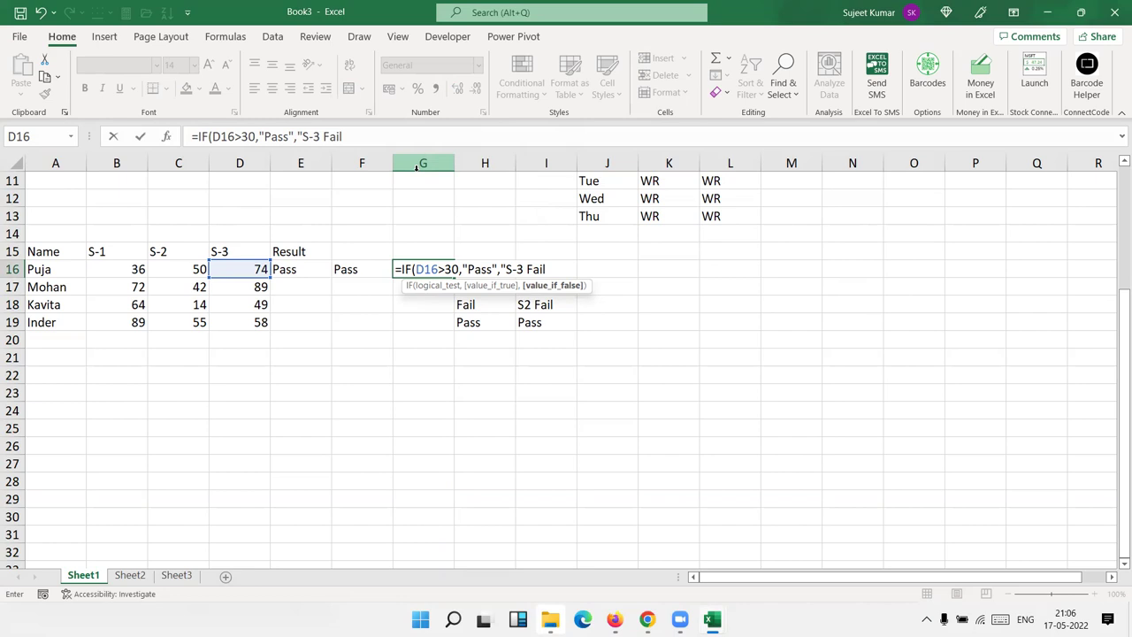
pyautogui.write('")')
pyautogui.press('Return')
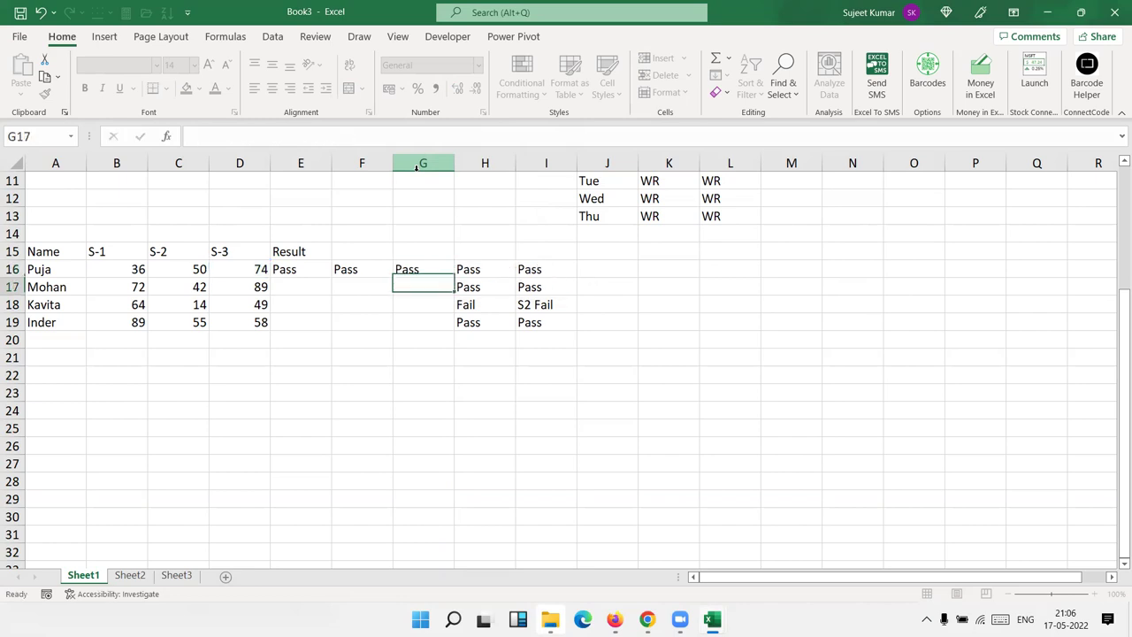
pyautogui.press('Up')
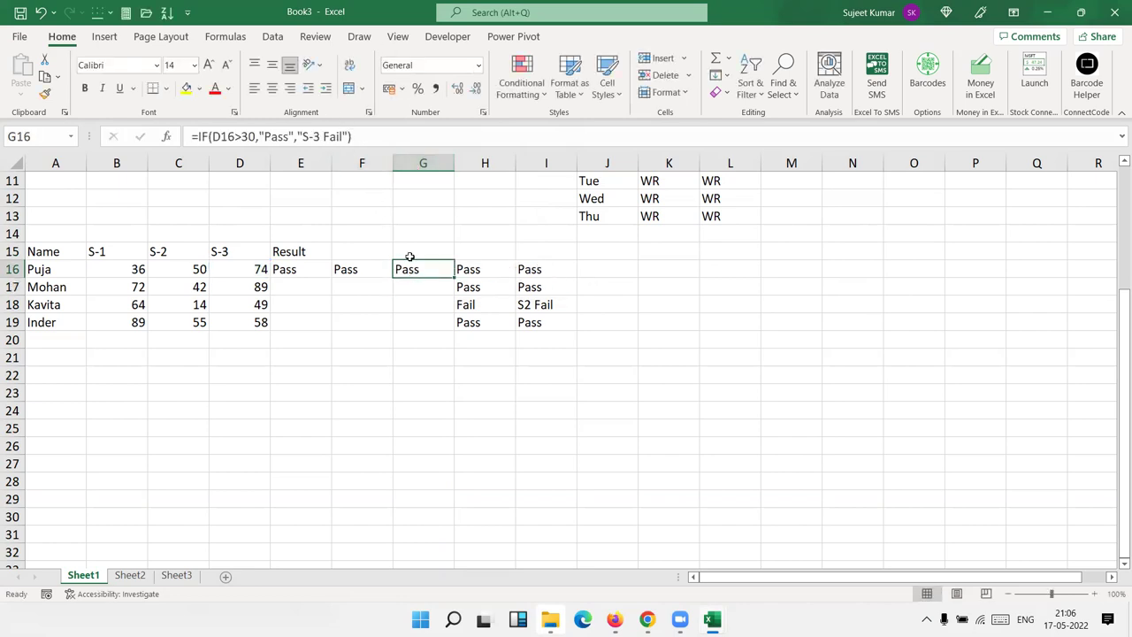
# Compare the three subject checks and copy the S-3 formula text from G16
pyautogui.click(299, 268)
pyautogui.click(414, 270)
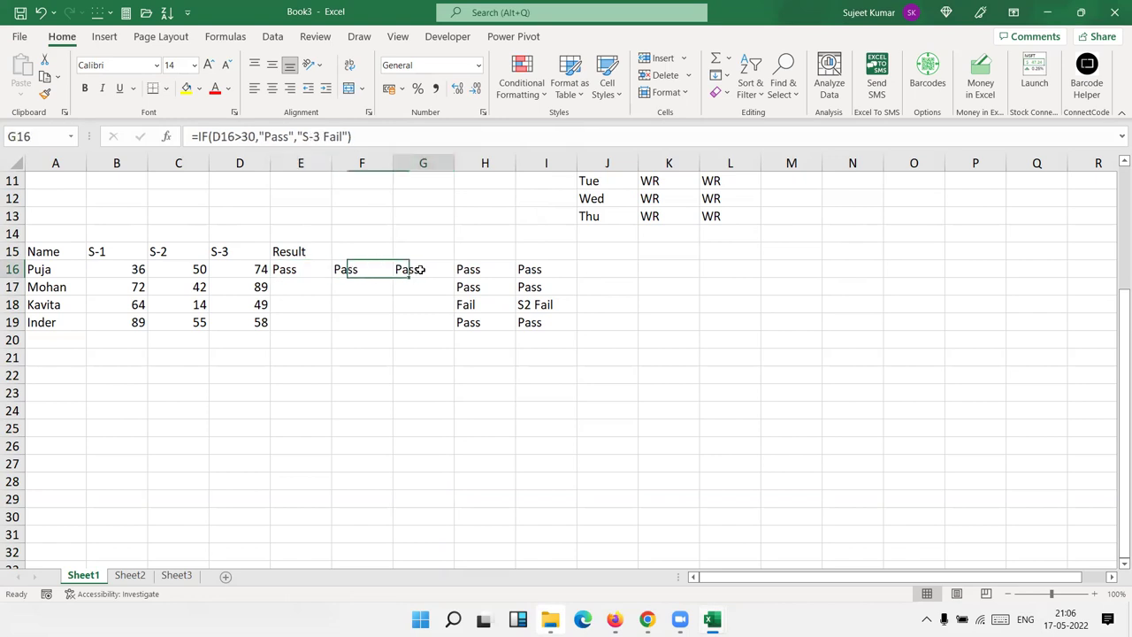
pyautogui.moveTo(198, 136); pyautogui.dragTo(268, 138)
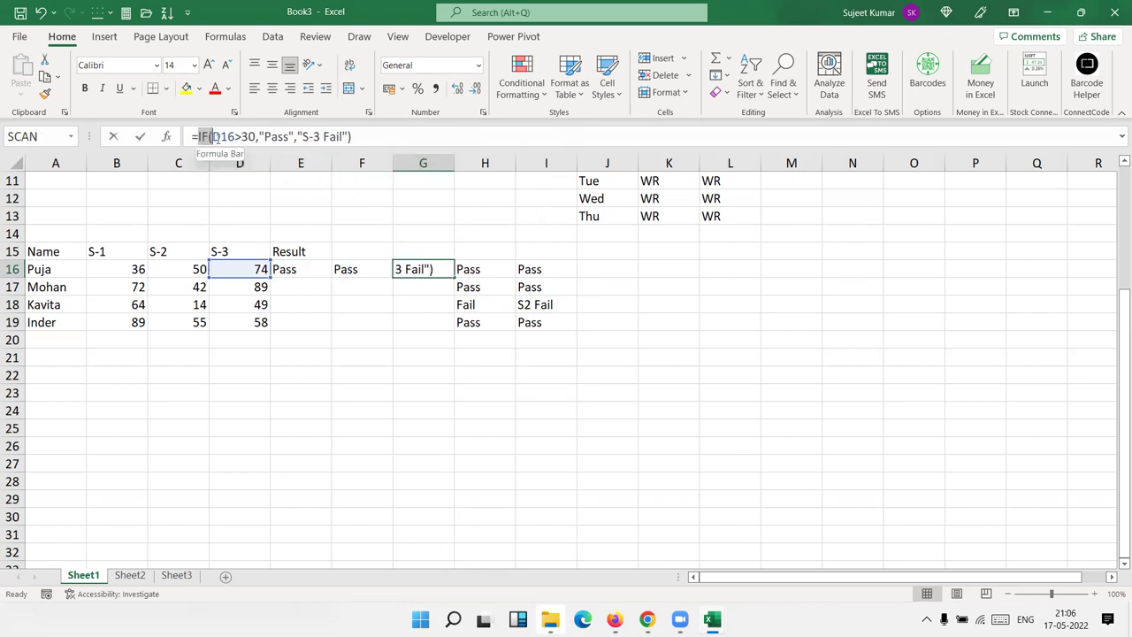
pyautogui.press('Escape')
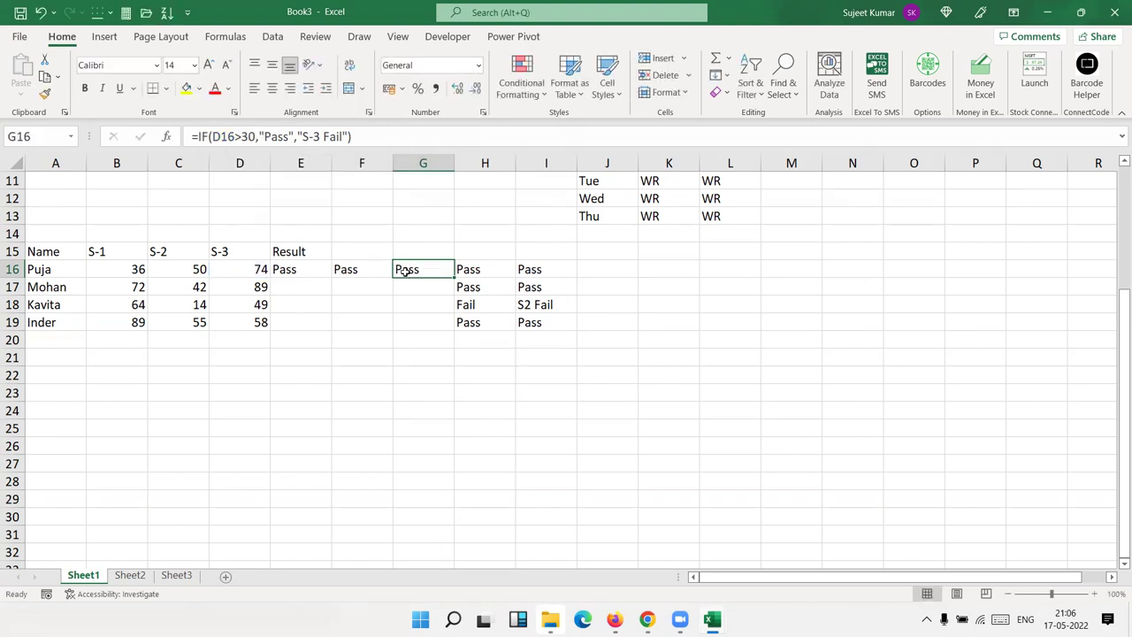
pyautogui.click(373, 270)
pyautogui.click(308, 269)
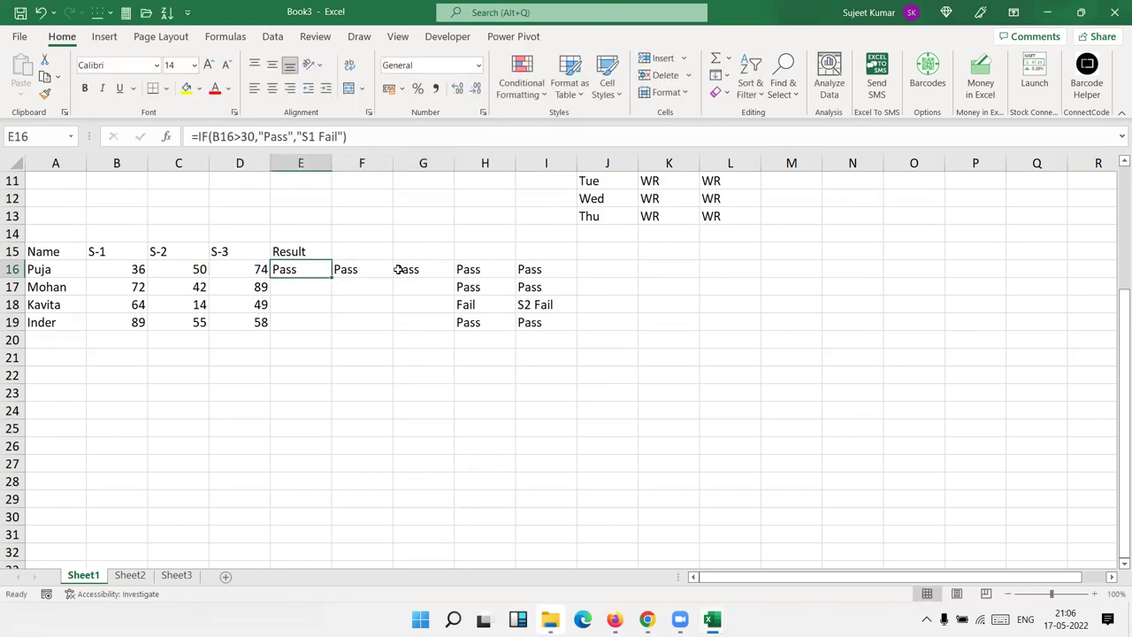
pyautogui.click(398, 269)
pyautogui.moveTo(196, 137); pyautogui.dragTo(352, 137)
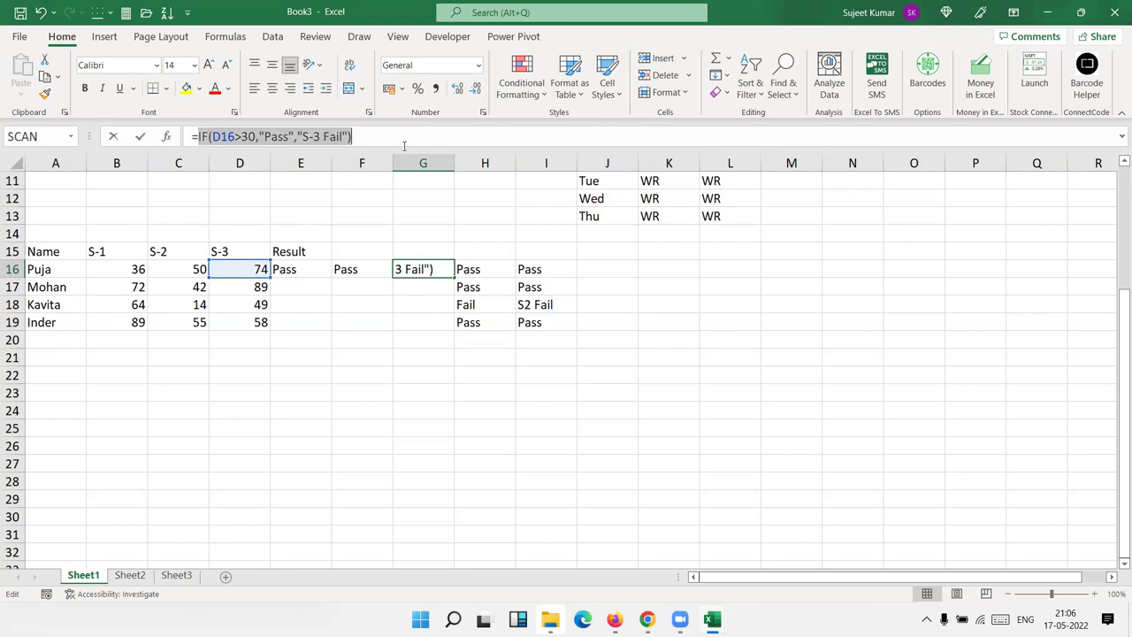
pyautogui.hotkey('ctrl', 'c')
pyautogui.press('Escape')
# Replace "Pass" in F16's formula with the S-3 check and clear G16
pyautogui.click(377, 269)
pyautogui.doubleClick(377, 269)
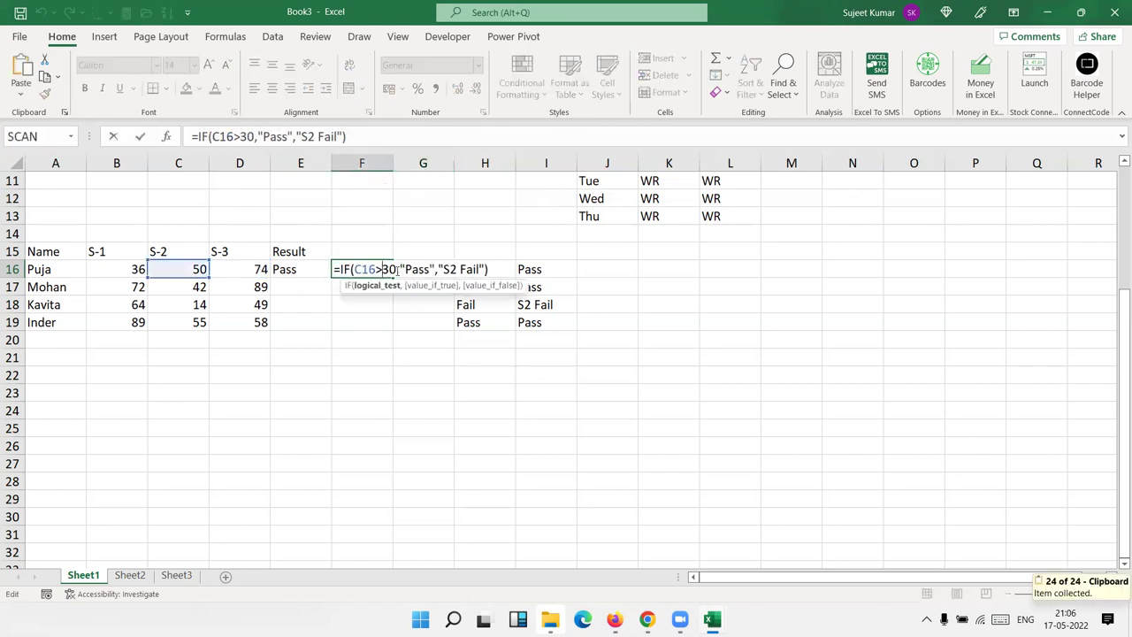
pyautogui.doubleClick(414, 268)
pyautogui.press('BackSpace')
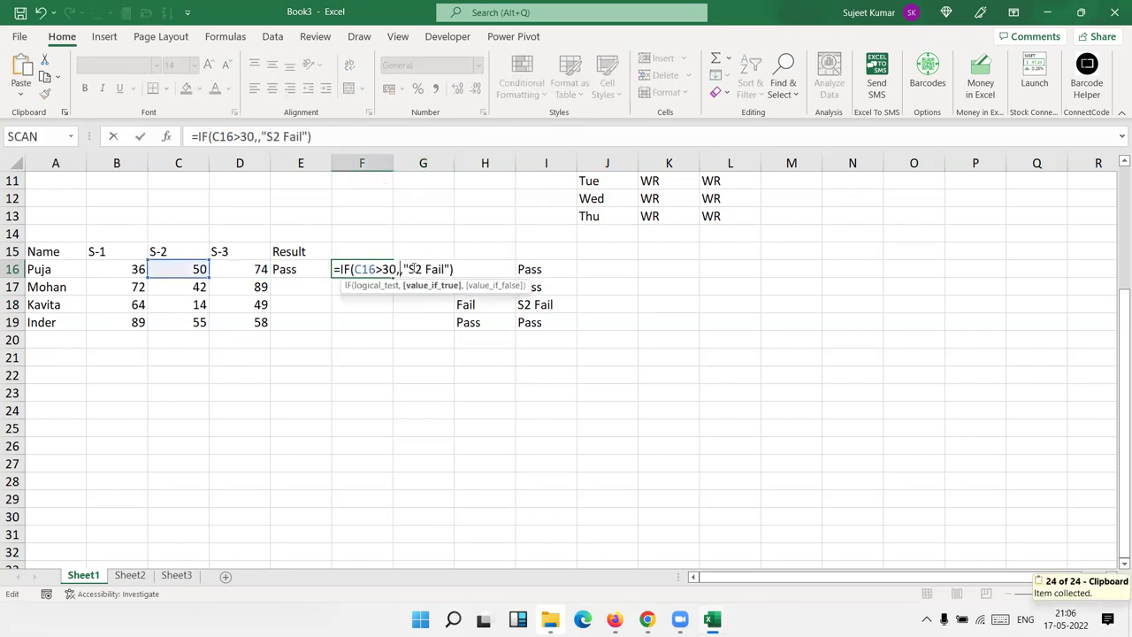
pyautogui.hotkey('ctrl', 'v')
pyautogui.press('Return')
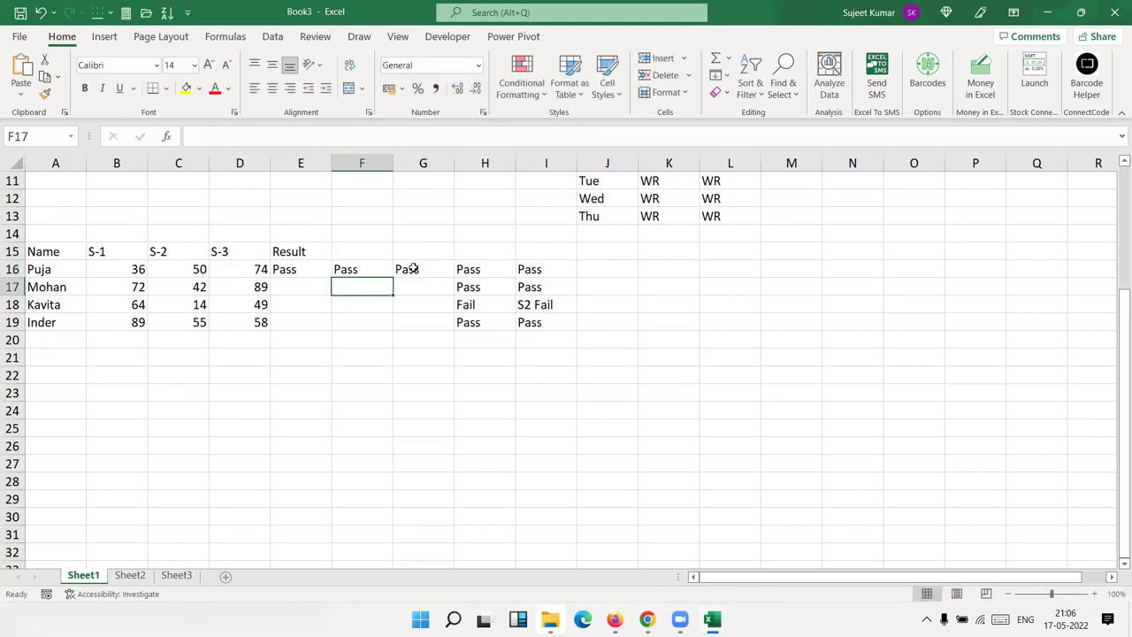
pyautogui.click(413, 269)
pyautogui.press('Delete')
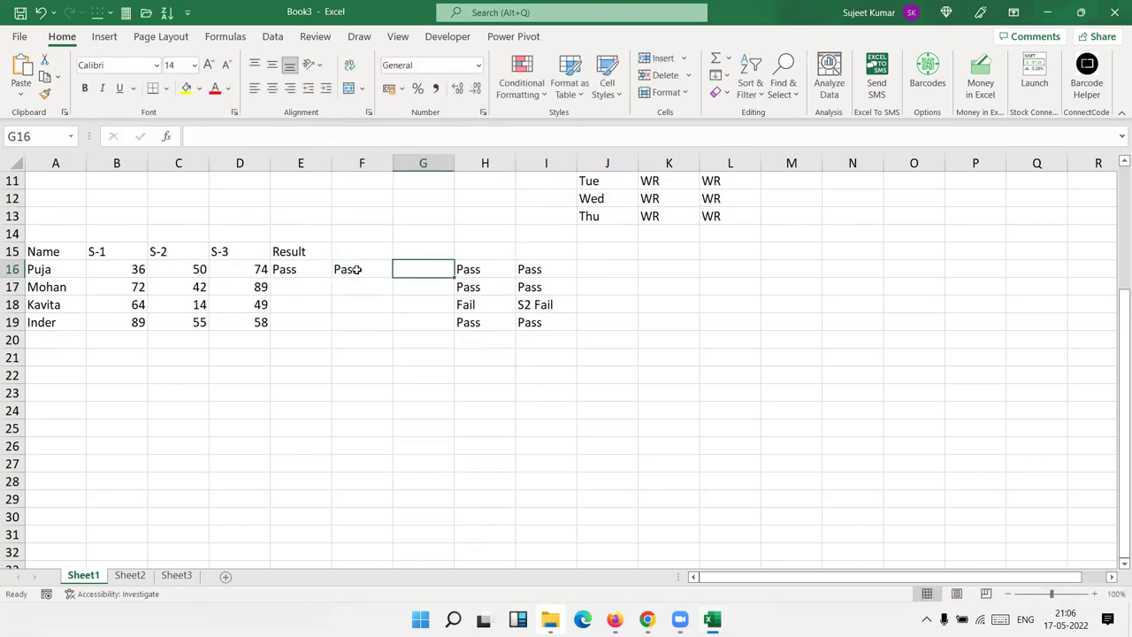
# Paste F16's nested test in place of "Pass" in E16's formula, then clear F16
pyautogui.doubleClick(357, 270)
pyautogui.moveTo(334, 269); pyautogui.dragTo(662, 269)
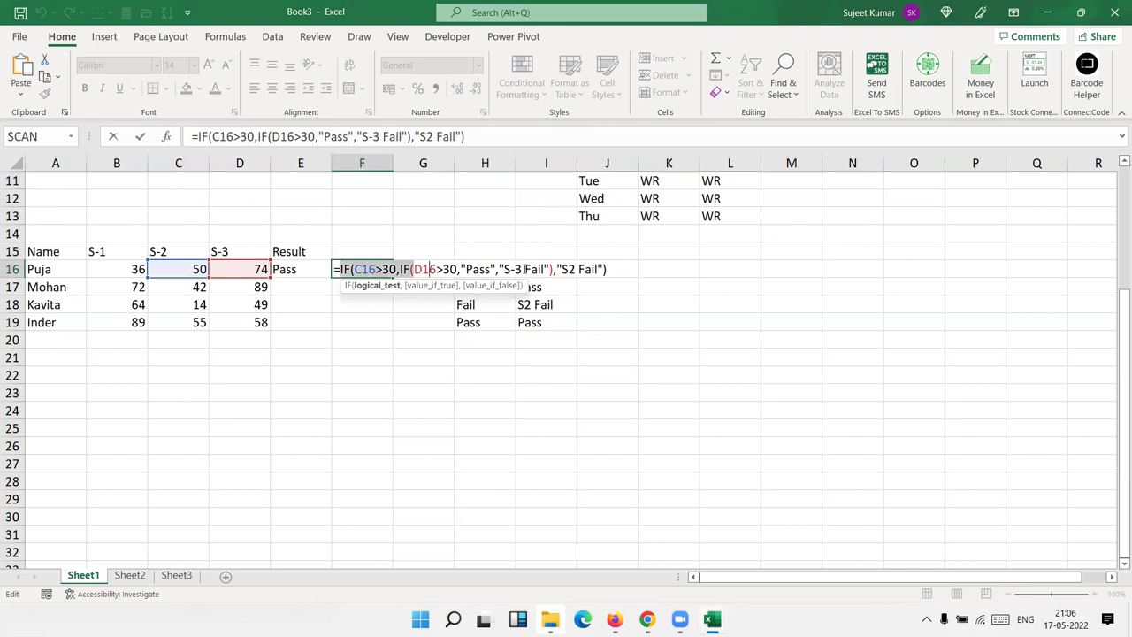
pyautogui.hotkey('ctrl', 'c')
pyautogui.press('Escape')
pyautogui.doubleClick(315, 269)
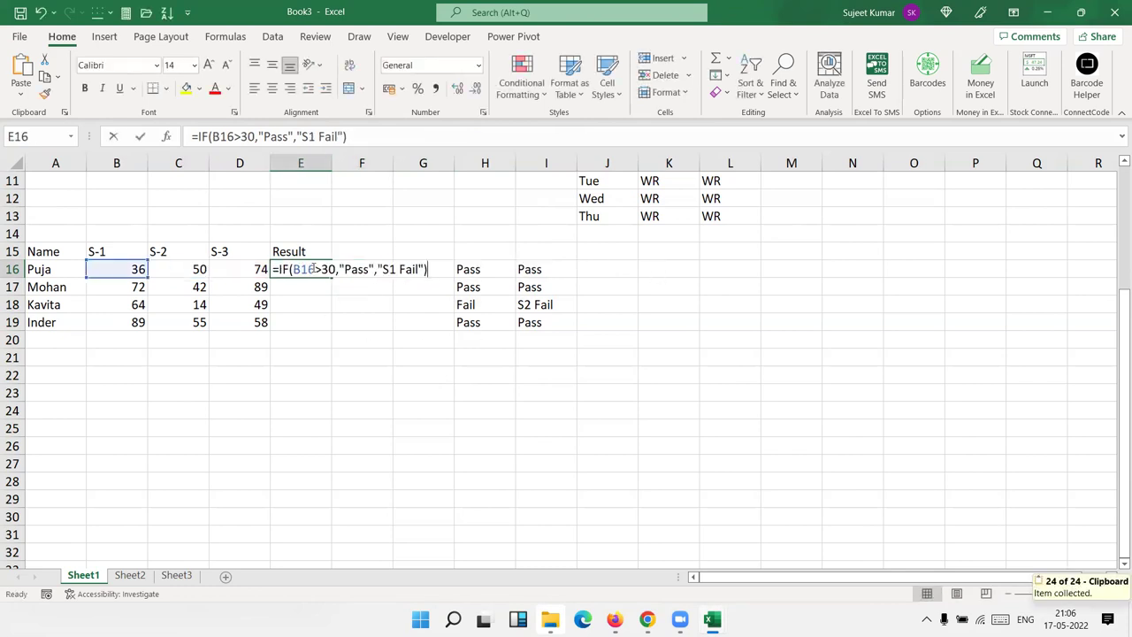
pyautogui.doubleClick(357, 269)
pyautogui.press('BackSpace')
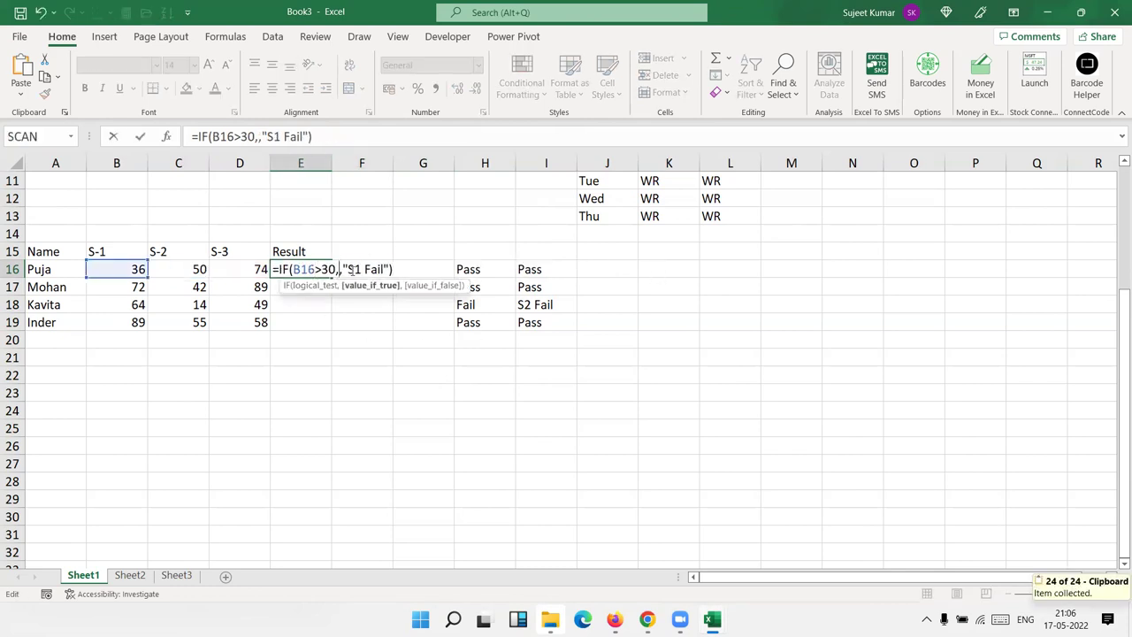
pyautogui.hotkey('ctrl', 'v')
pyautogui.press('Return')
pyautogui.press('Up')
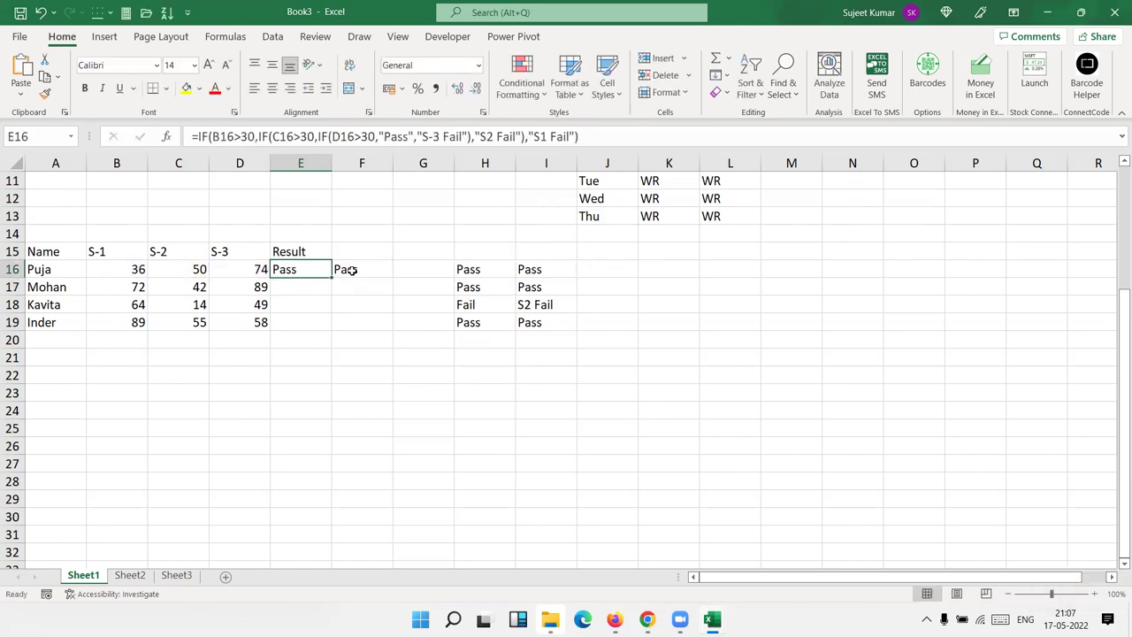
pyautogui.press('Right')
pyautogui.press('Delete')
pyautogui.press('Left')
pyautogui.press('Left')
# Navigate up column L to review the =IF(J1="Sat","HD",IF(J1="Sun","WE","WR")) day labels
pyautogui.press('Left')
pyautogui.press('Left')
pyautogui.press('Right')
pyautogui.press('Right')
pyautogui.press('Right')
pyautogui.press('Right')
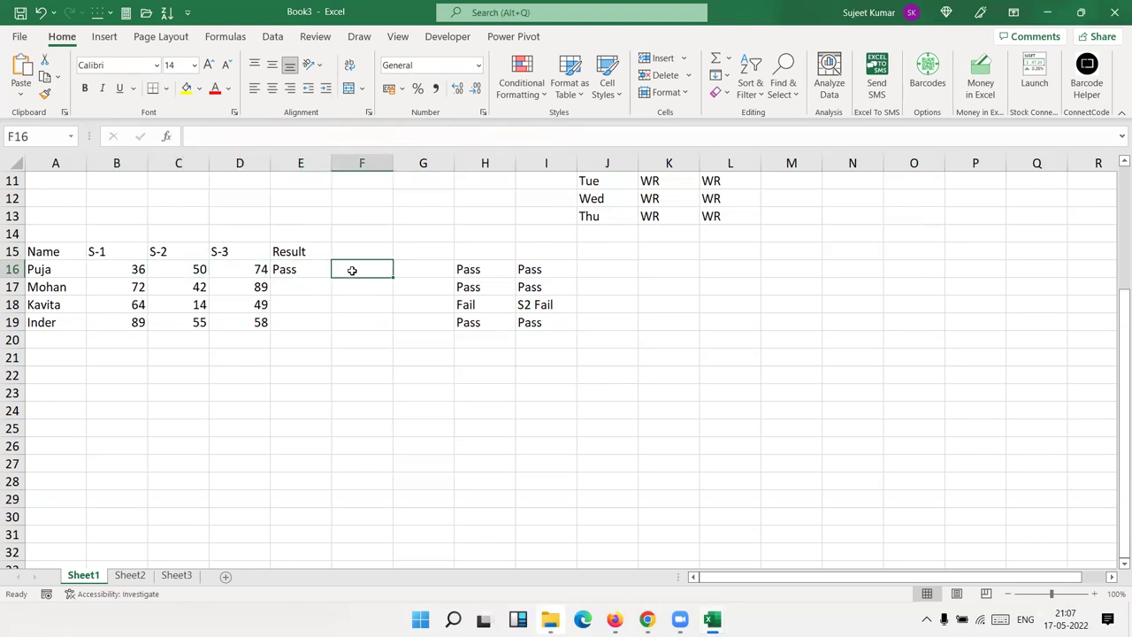
pyautogui.press('Left')
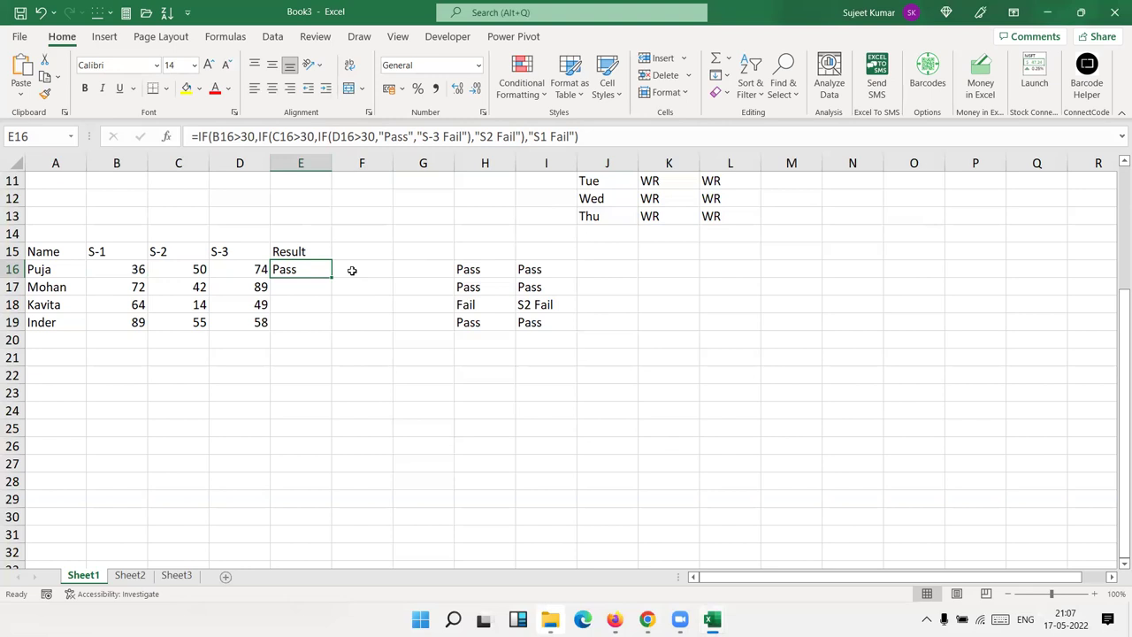
pyautogui.press('Right')
pyautogui.press('Right')
pyautogui.press('Right')
pyautogui.press('Right')
pyautogui.press('Right')
pyautogui.press('Up')
pyautogui.press('Up')
pyautogui.press('Up')
pyautogui.hotkey('ctrl', 'Up')
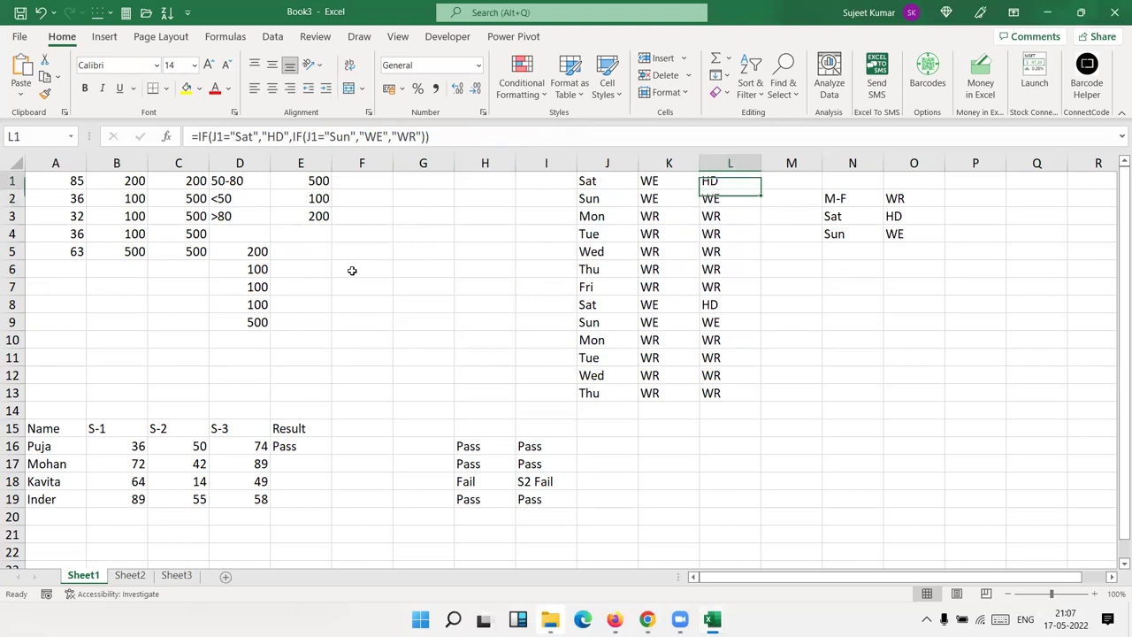